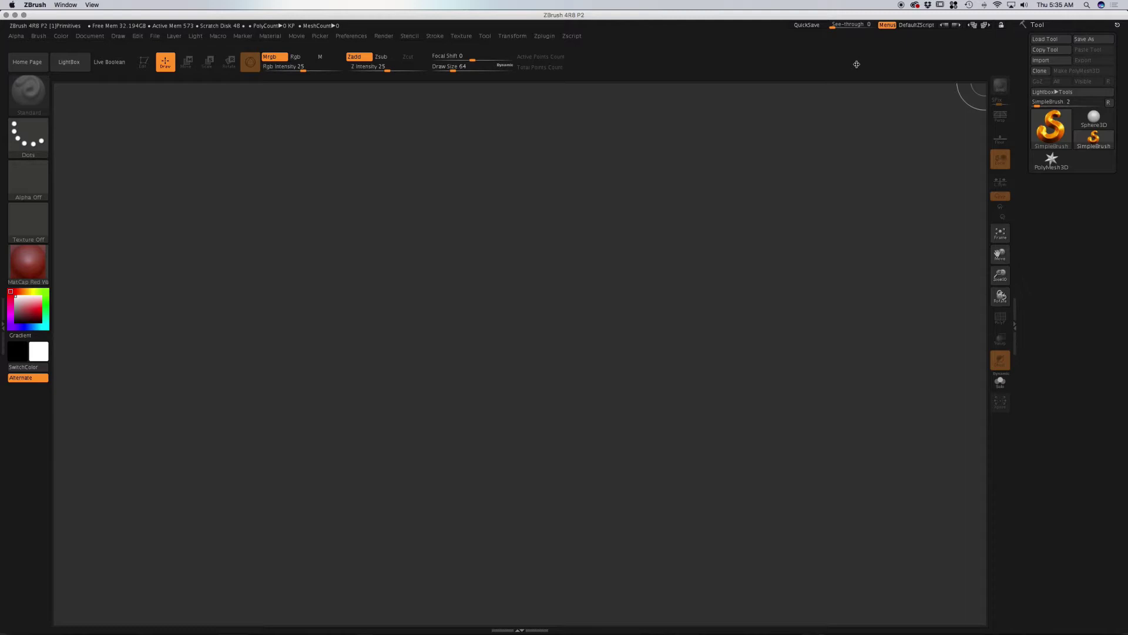
# Step: Draw a Sphere3D from the 3D Meshes picker onto the empty canvas and enter edit mode
pyautogui.click(1050, 127)
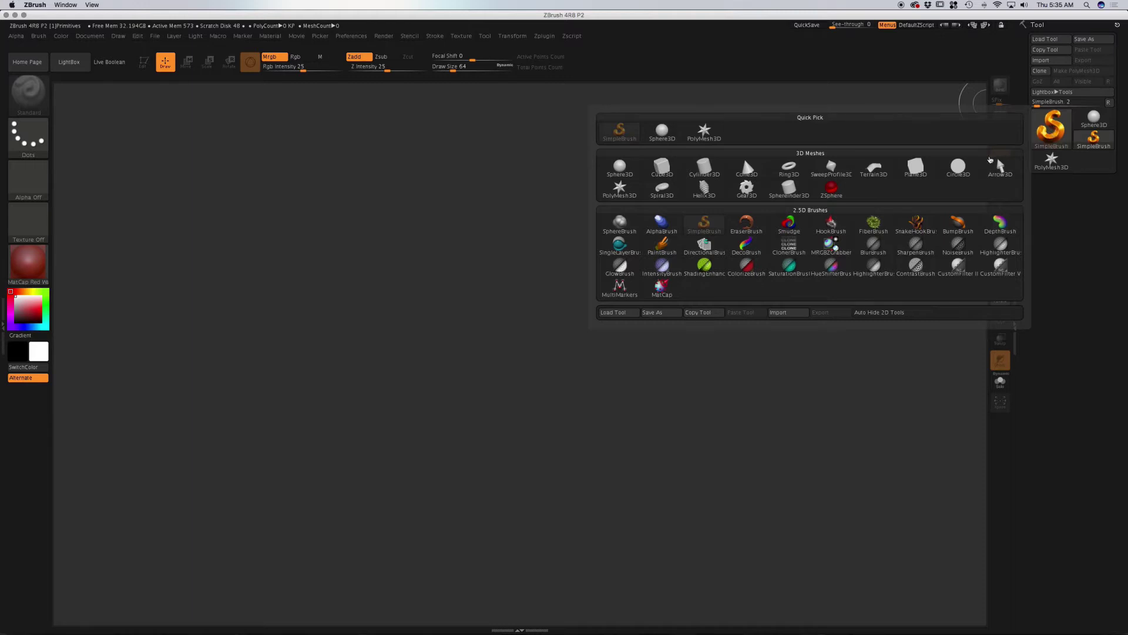
pyautogui.moveTo(638, 168)
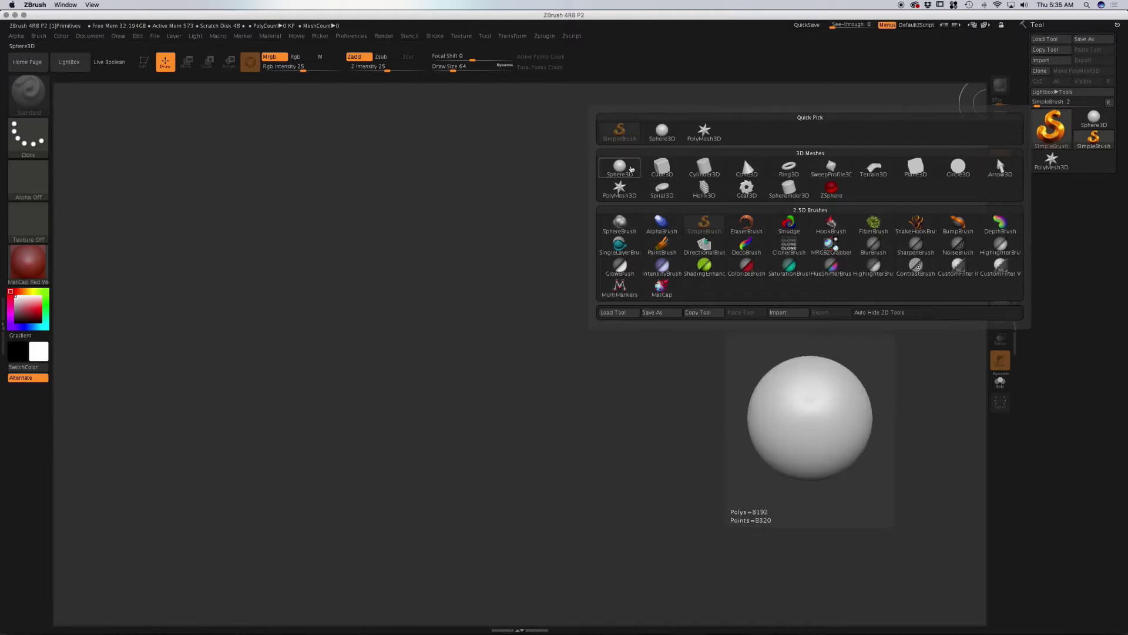
pyautogui.moveTo(674, 174)
pyautogui.click(623, 171)
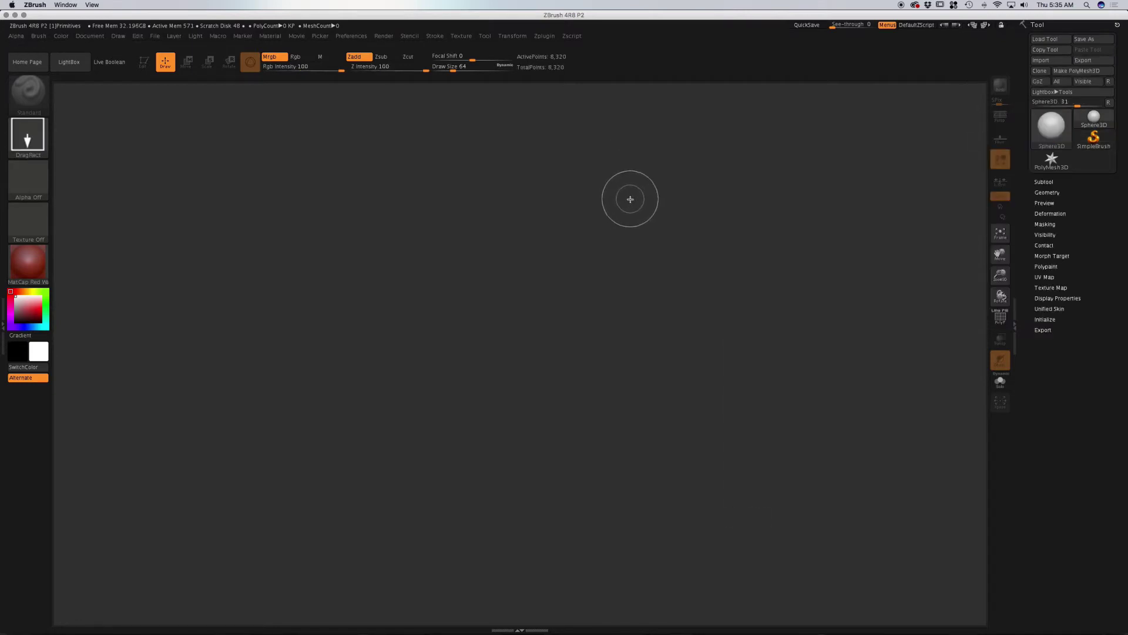
pyautogui.moveTo(430, 281)
pyautogui.mouseDown()
pyautogui.moveTo(463, 329)
pyautogui.moveTo(435, 392)
pyautogui.moveTo(454, 454)
pyautogui.mouseUp()
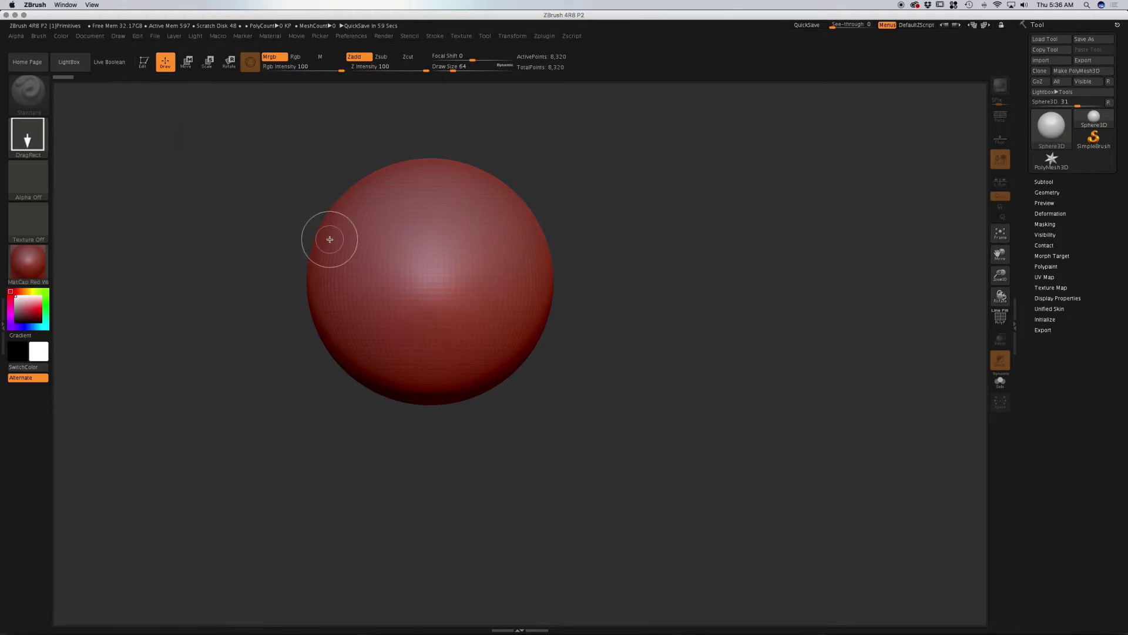
pyautogui.press('t')
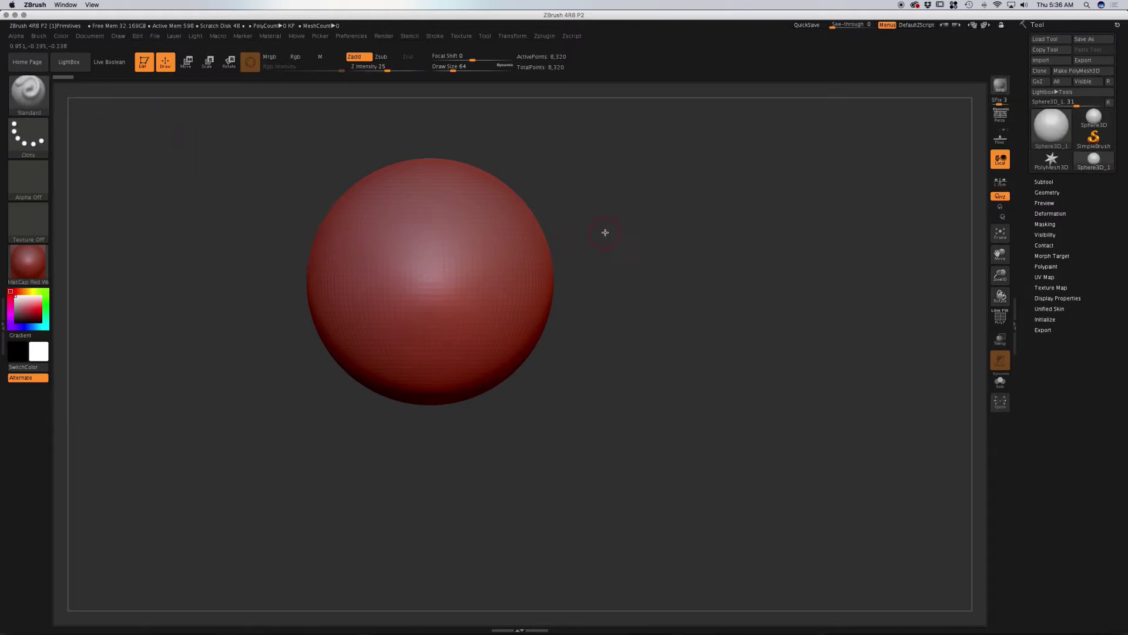
# Step: Move the sphere toward the canvas centre and expand its Tool > Initialize settings
pyautogui.keyDown('alt'); pyautogui.moveTo(605, 232); pyautogui.dragTo(680, 262); pyautogui.keyUp('alt')
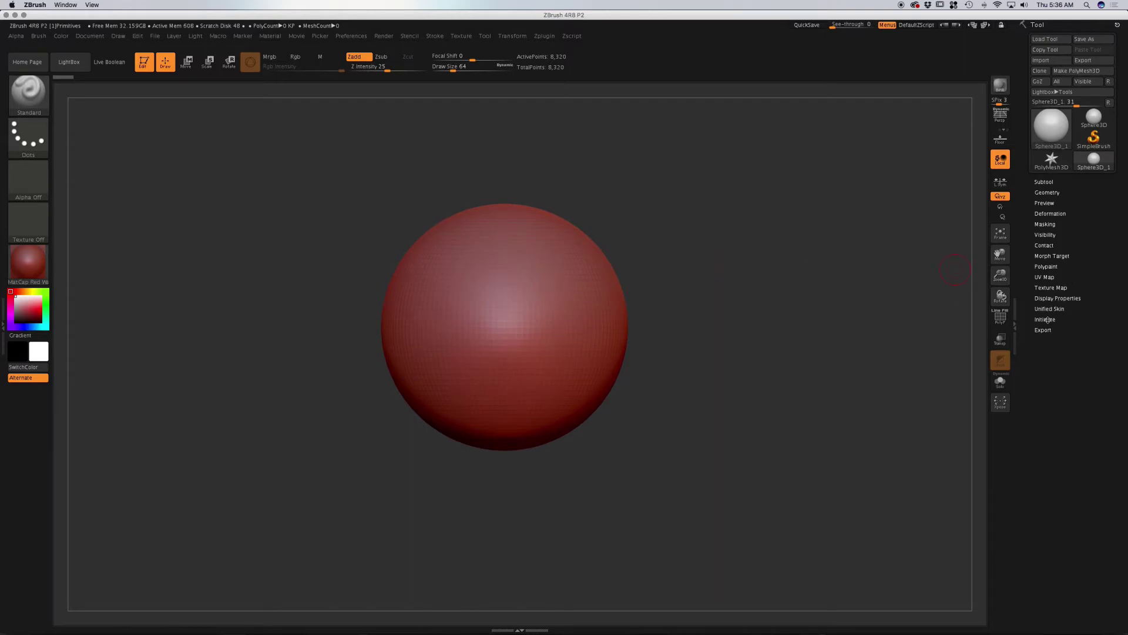
pyautogui.click(1048, 319)
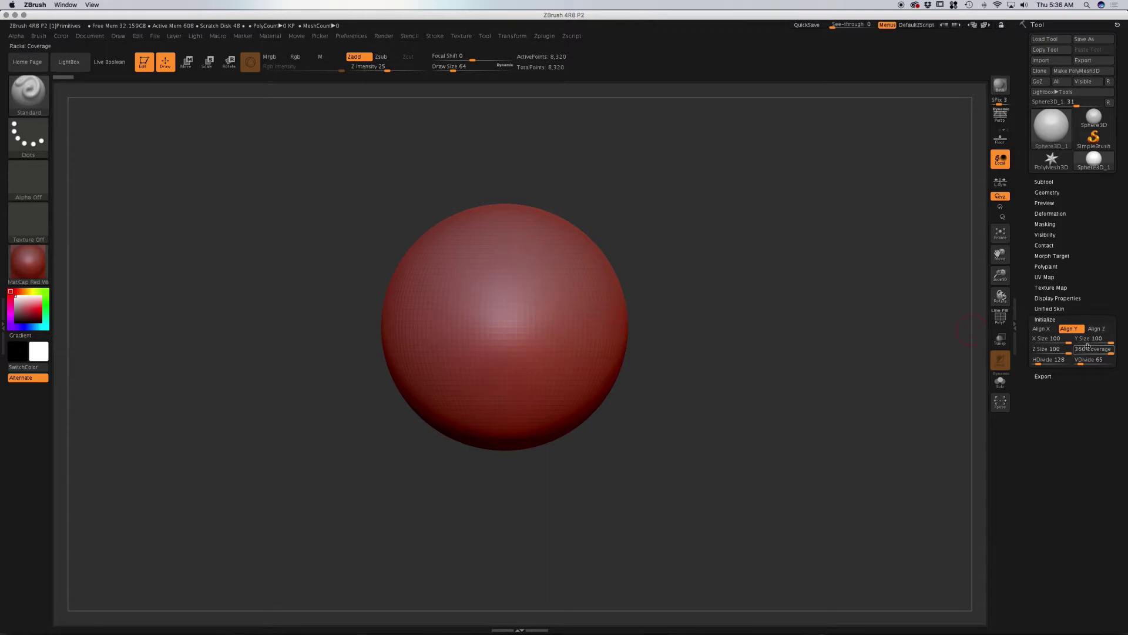
pyautogui.click(1047, 339)
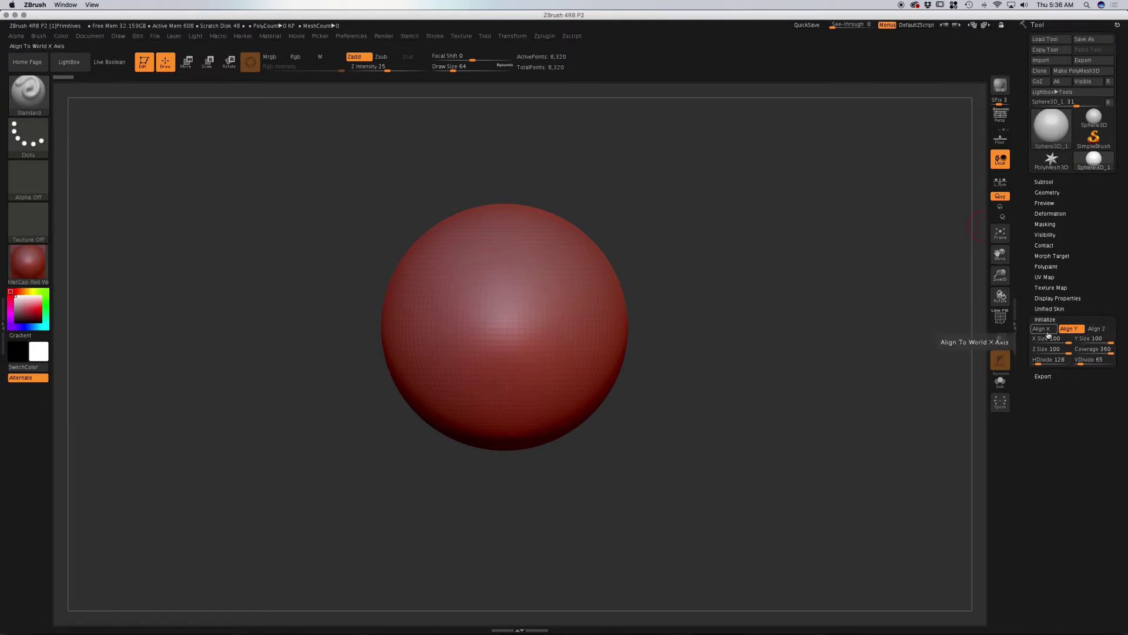
# Step: Try Align X, Y and Z, ending on Z, and turn on Draw Polyframe
pyautogui.click(1043, 330)
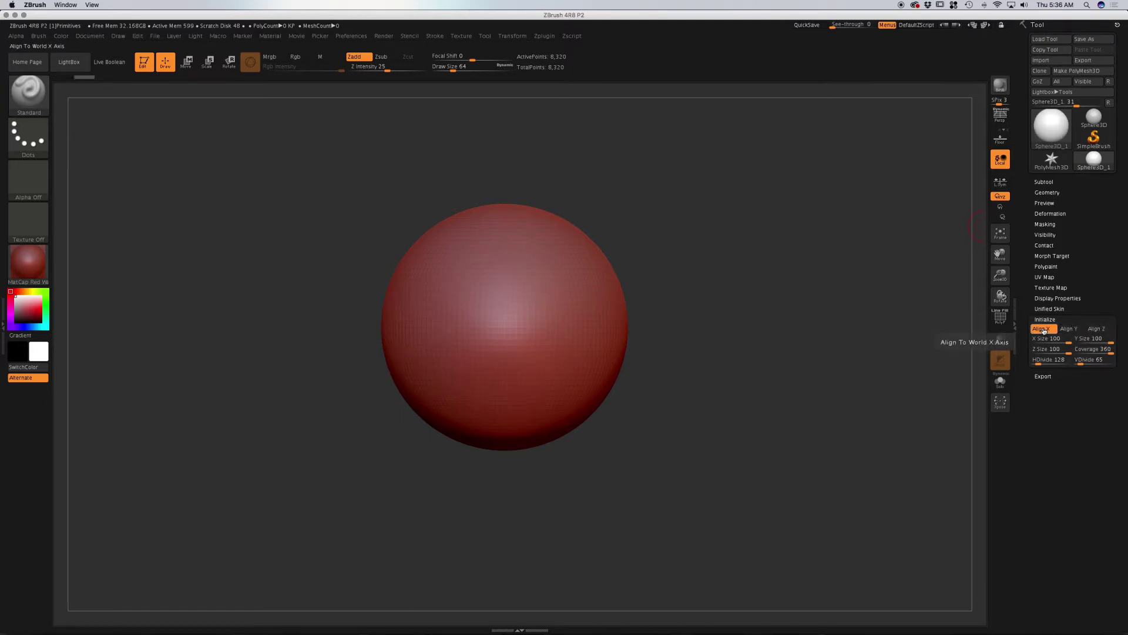
pyautogui.click(1068, 330)
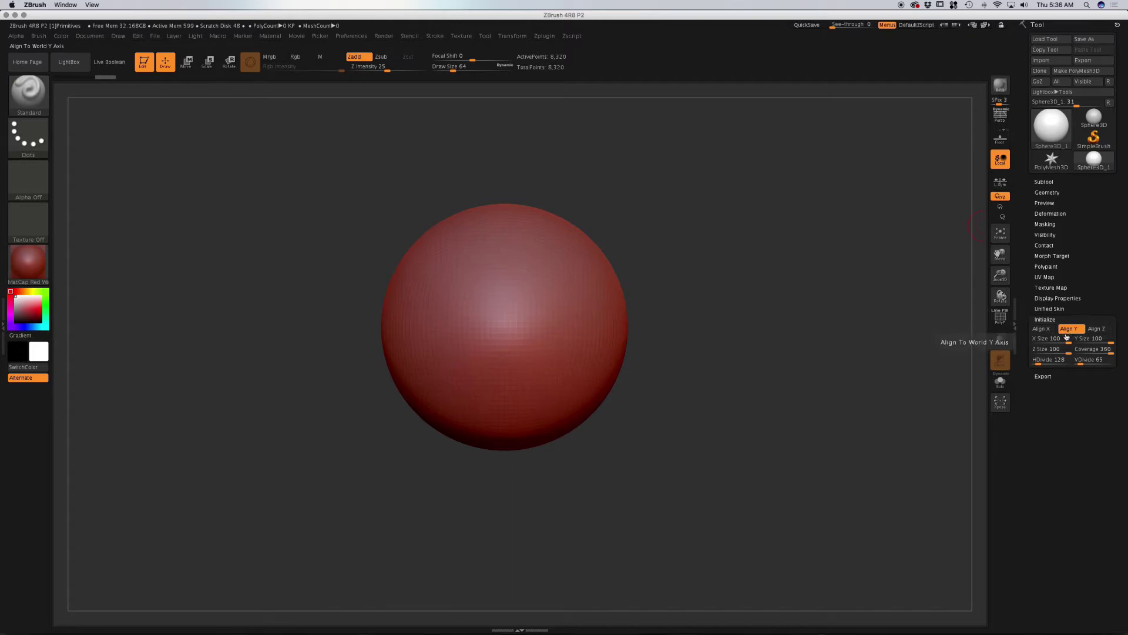
pyautogui.click(1097, 331)
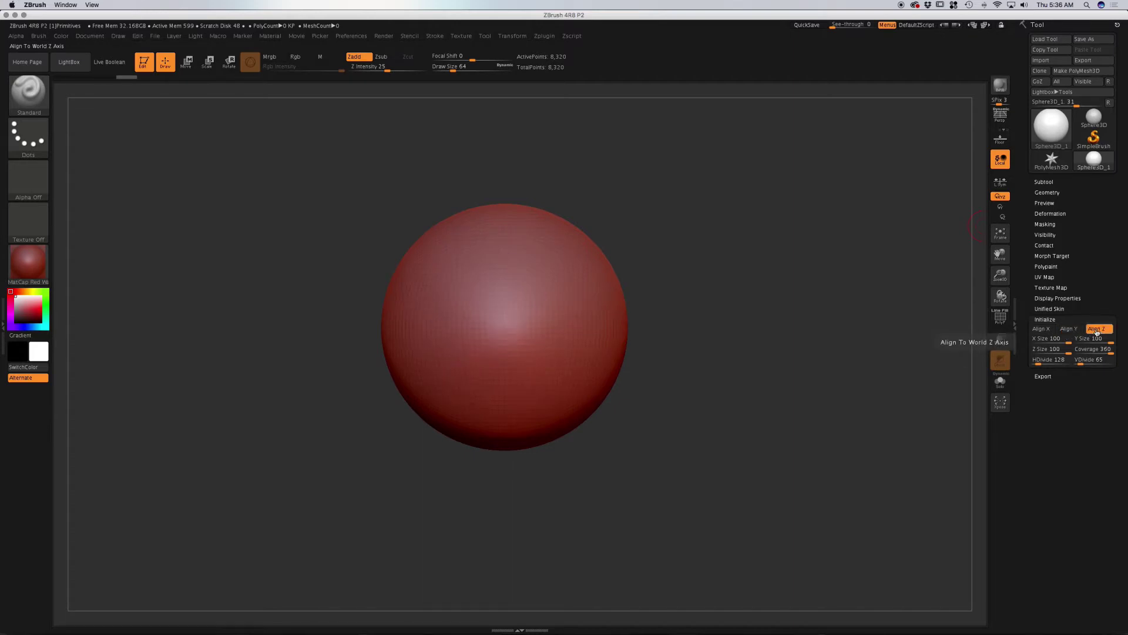
pyautogui.click(1000, 318)
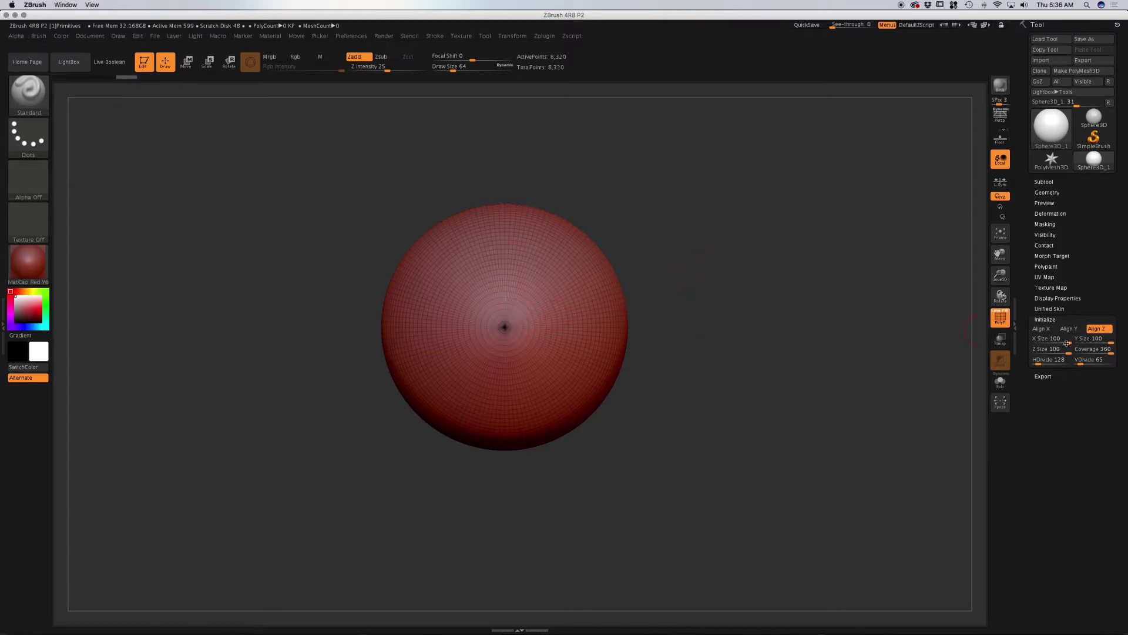
pyautogui.click(1071, 329)
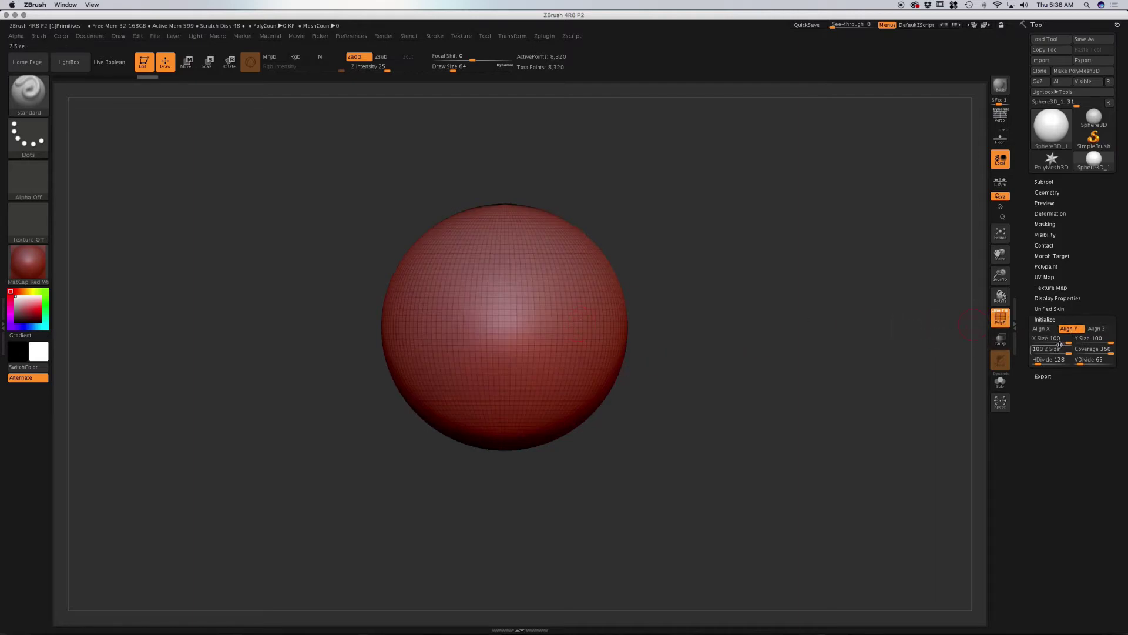
pyautogui.moveTo(1065, 342); pyautogui.dragTo(1071, 341)
pyautogui.moveTo(1110, 342); pyautogui.dragTo(1099, 342)
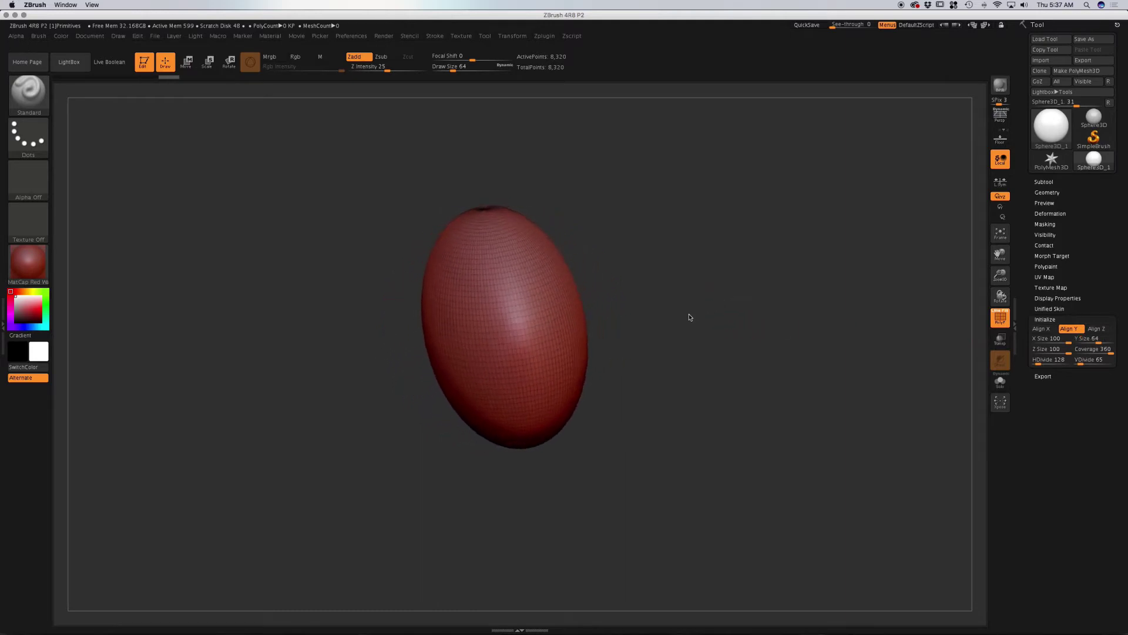
pyautogui.moveTo(1099, 341); pyautogui.dragTo(1116, 339)
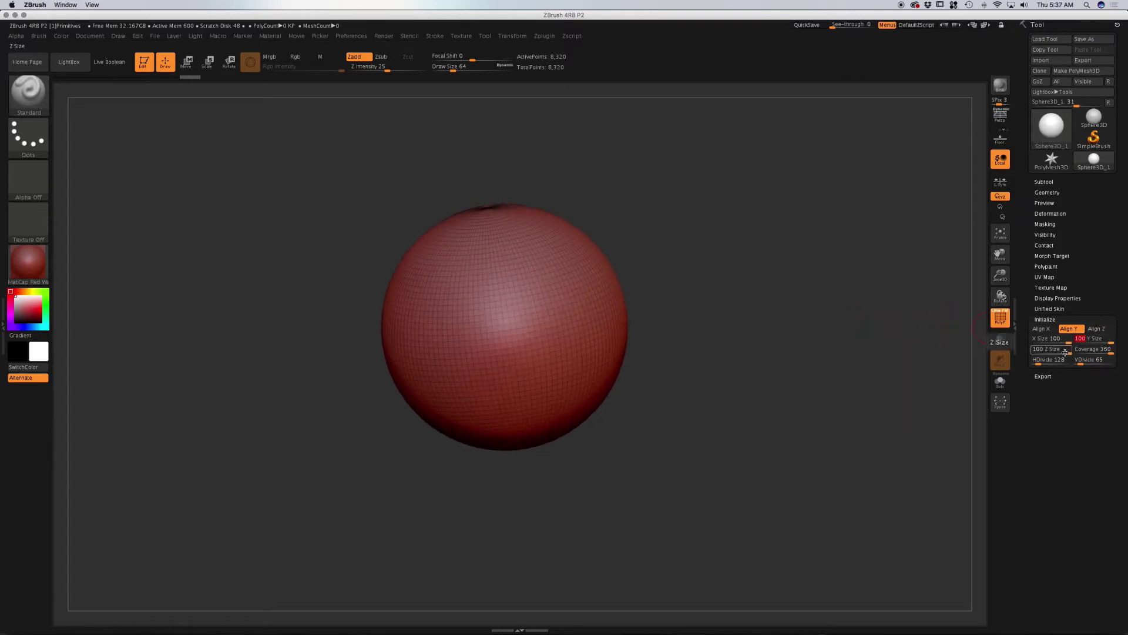
pyautogui.moveTo(781, 326); pyautogui.dragTo(784, 324)
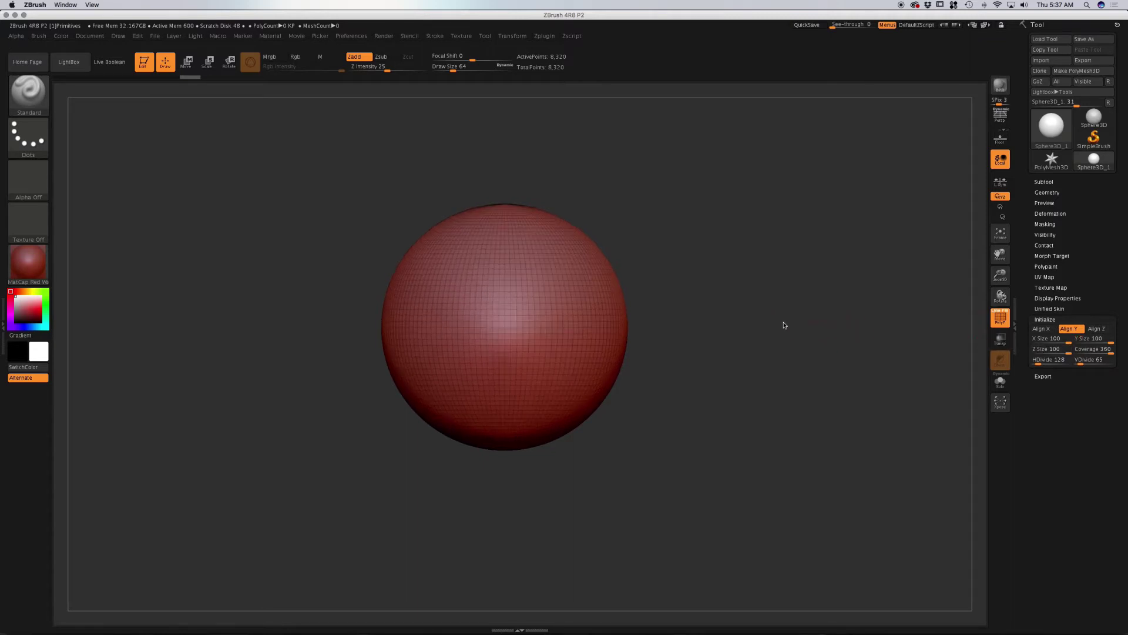
pyautogui.moveTo(1064, 351)
pyautogui.mouseDown()
pyautogui.moveTo(1046, 350)
pyautogui.moveTo(1080, 352)
pyautogui.mouseUp()
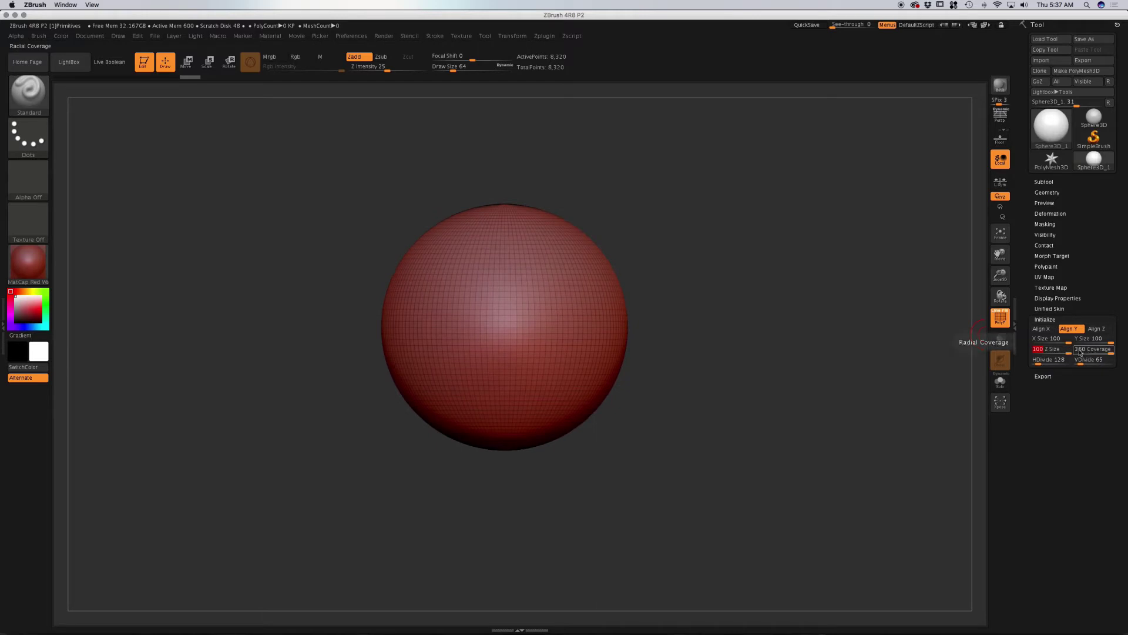
pyautogui.moveTo(1111, 354); pyautogui.dragTo(1102, 355)
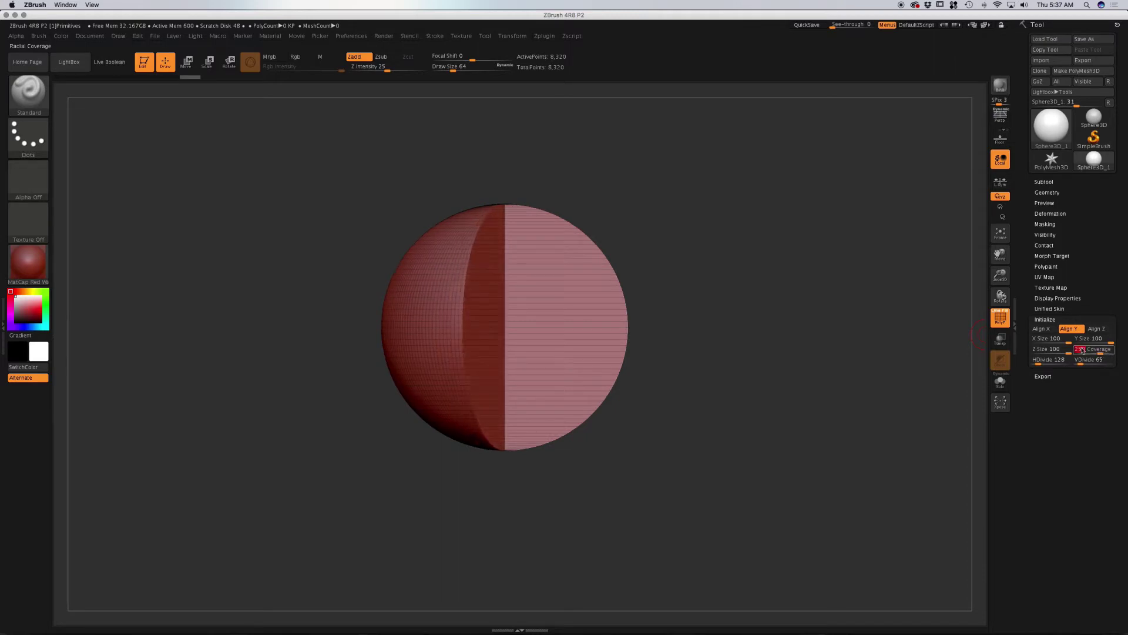
pyautogui.moveTo(675, 227); pyautogui.dragTo(677, 284)
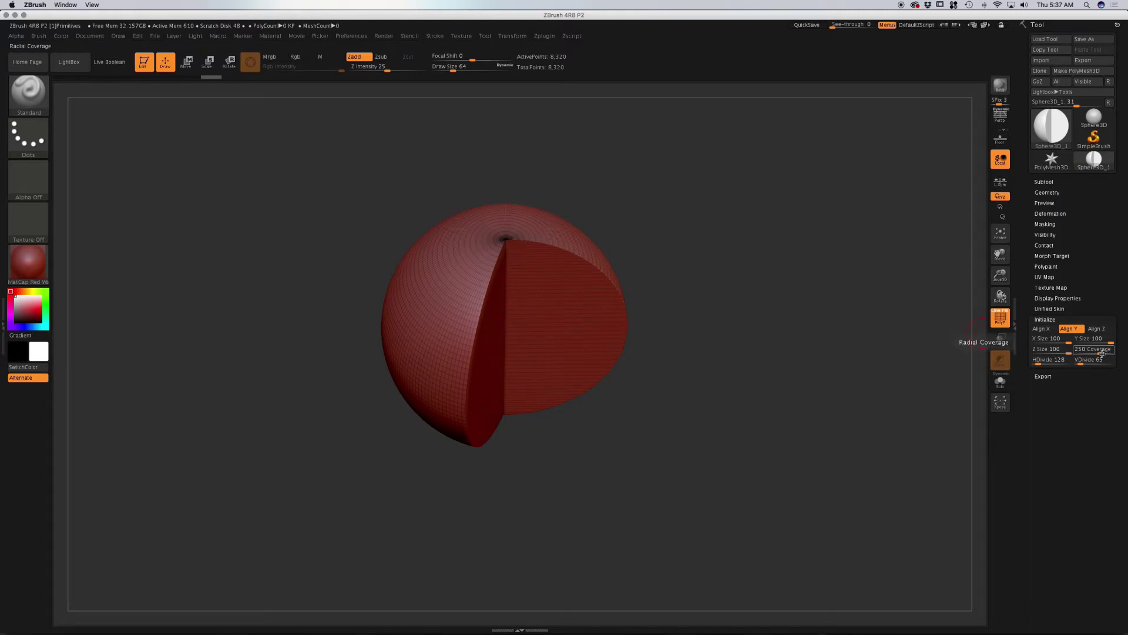
pyautogui.moveTo(1103, 352); pyautogui.dragTo(1090, 352)
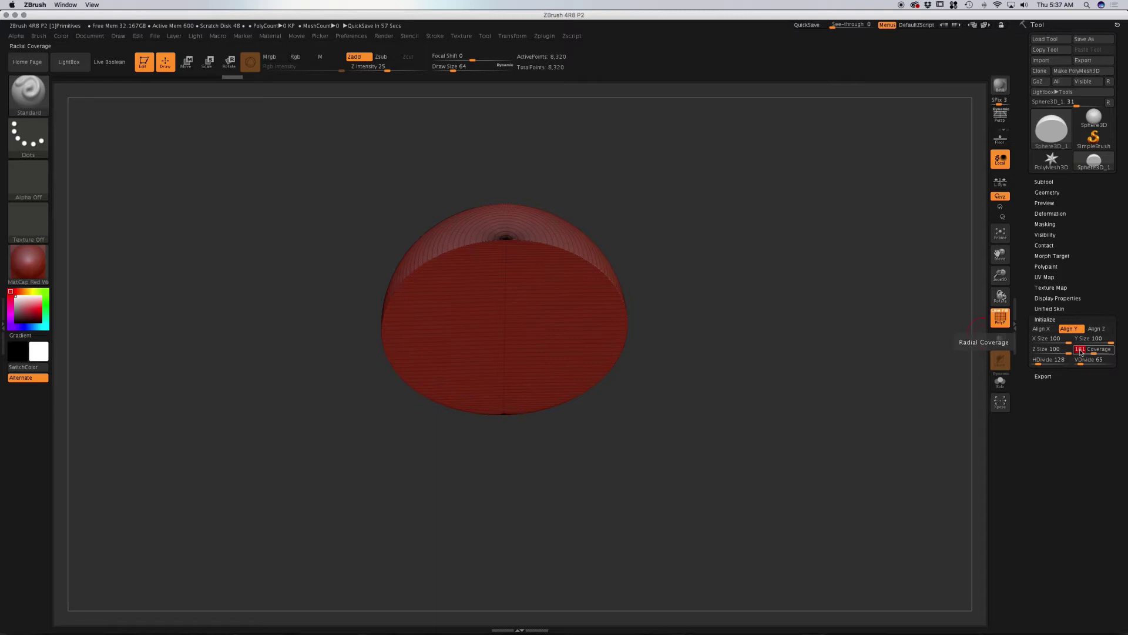
pyautogui.write('1')
pyautogui.press('Return')
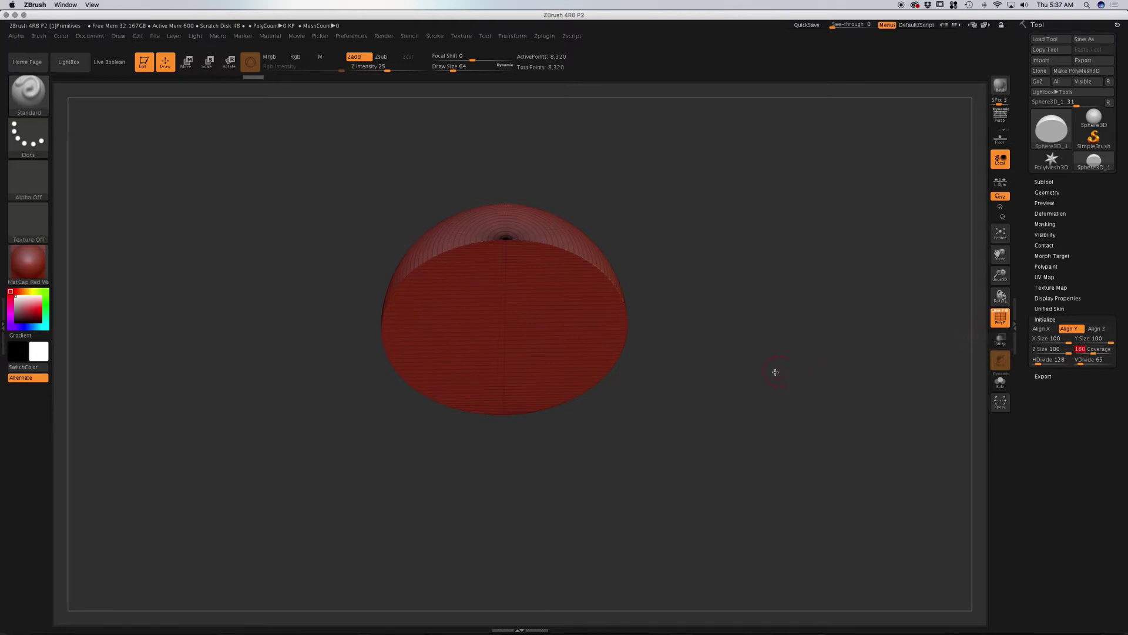
pyautogui.moveTo(735, 292)
pyautogui.mouseDown()
pyautogui.moveTo(763, 280)
pyautogui.moveTo(756, 301)
pyautogui.moveTo(728, 299)
pyautogui.moveTo(738, 295)
pyautogui.mouseUp()
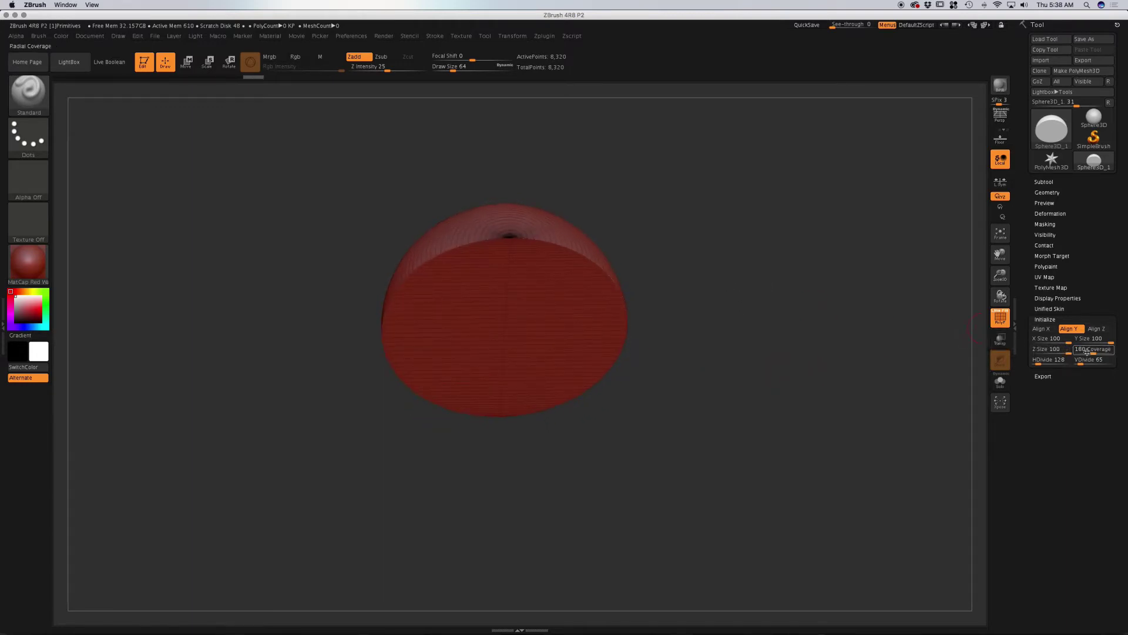
pyautogui.moveTo(1093, 351); pyautogui.dragTo(1124, 352)
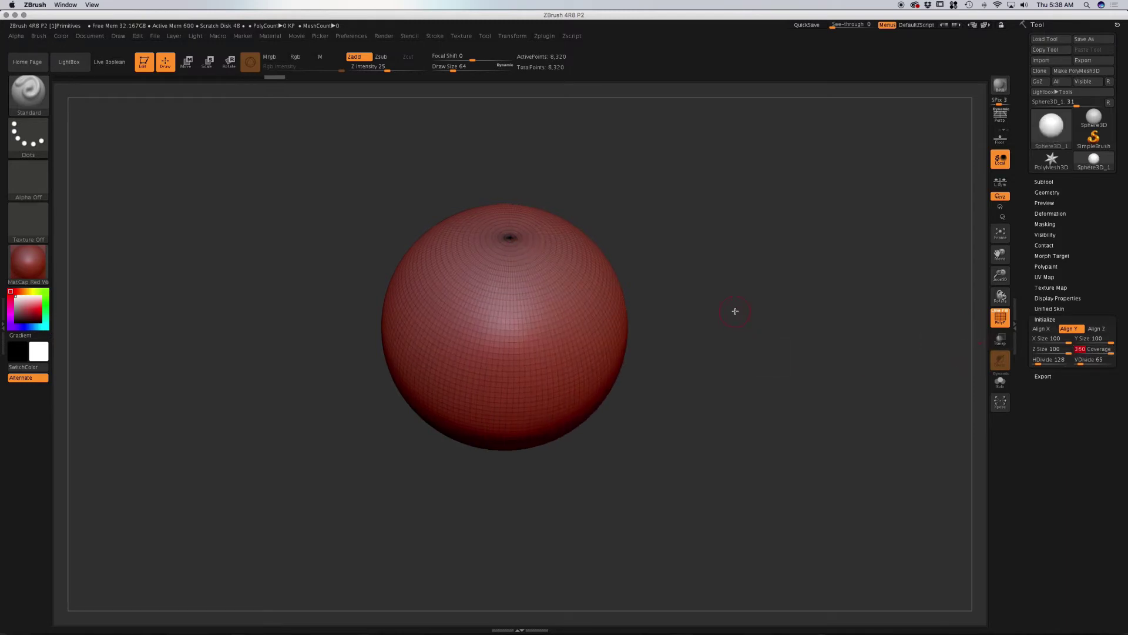
# Step: Rebuild the sphere with HDivide 82 and VDivide 68 in Initialize
pyautogui.moveTo(735, 311); pyautogui.dragTo(730, 287)
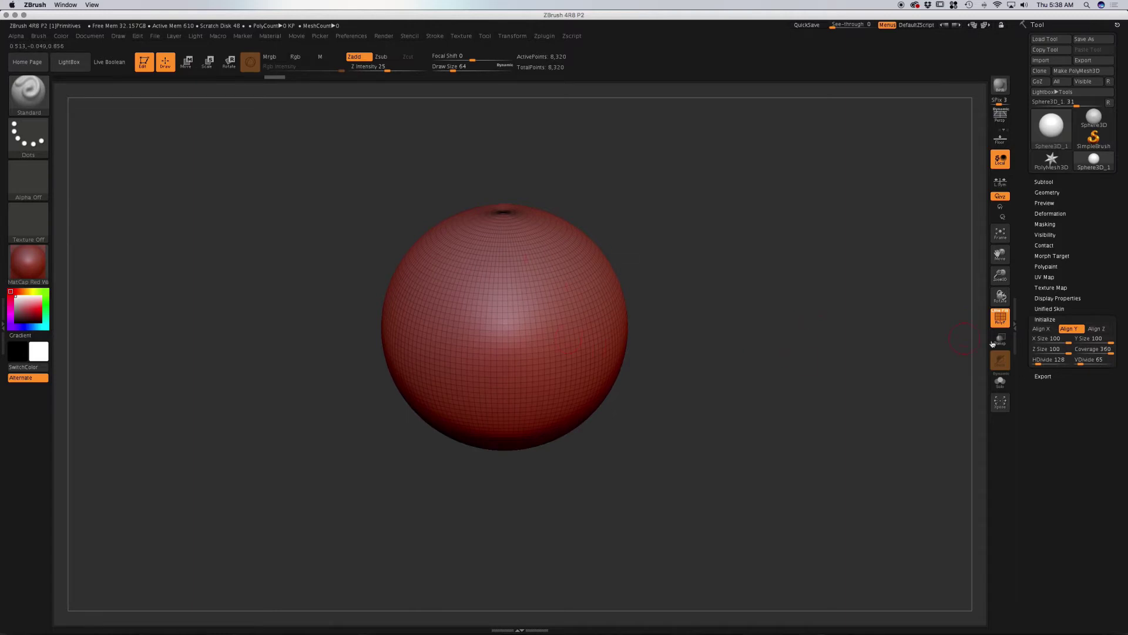
pyautogui.moveTo(1038, 365); pyautogui.dragTo(1050, 362)
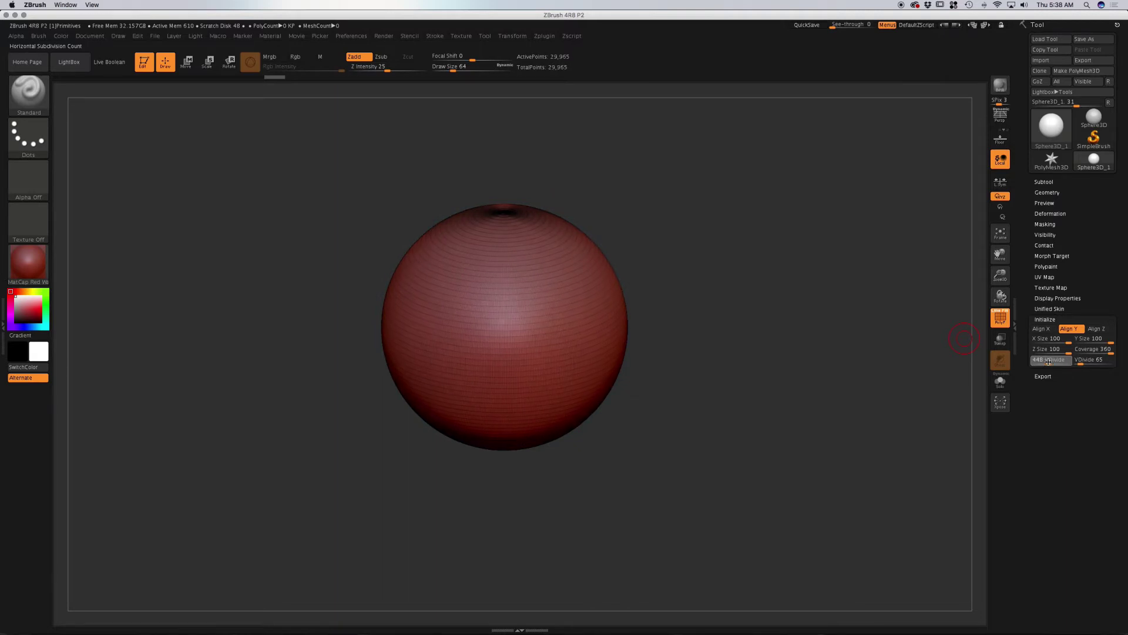
pyautogui.moveTo(1049, 362); pyautogui.dragTo(1036, 361)
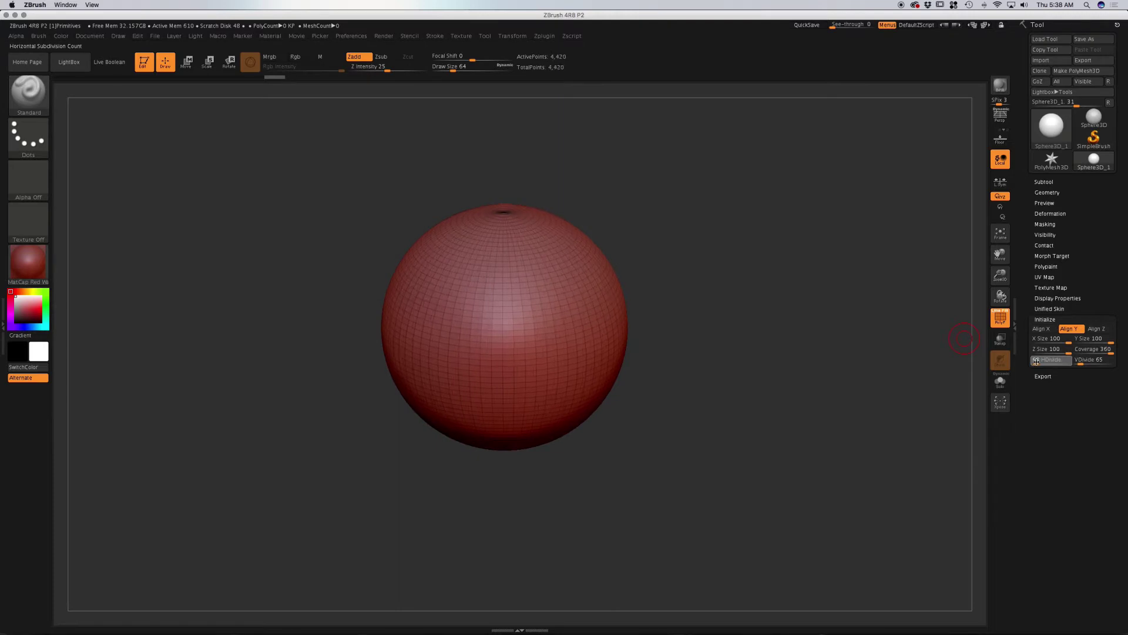
pyautogui.moveTo(1035, 361); pyautogui.dragTo(1036, 362)
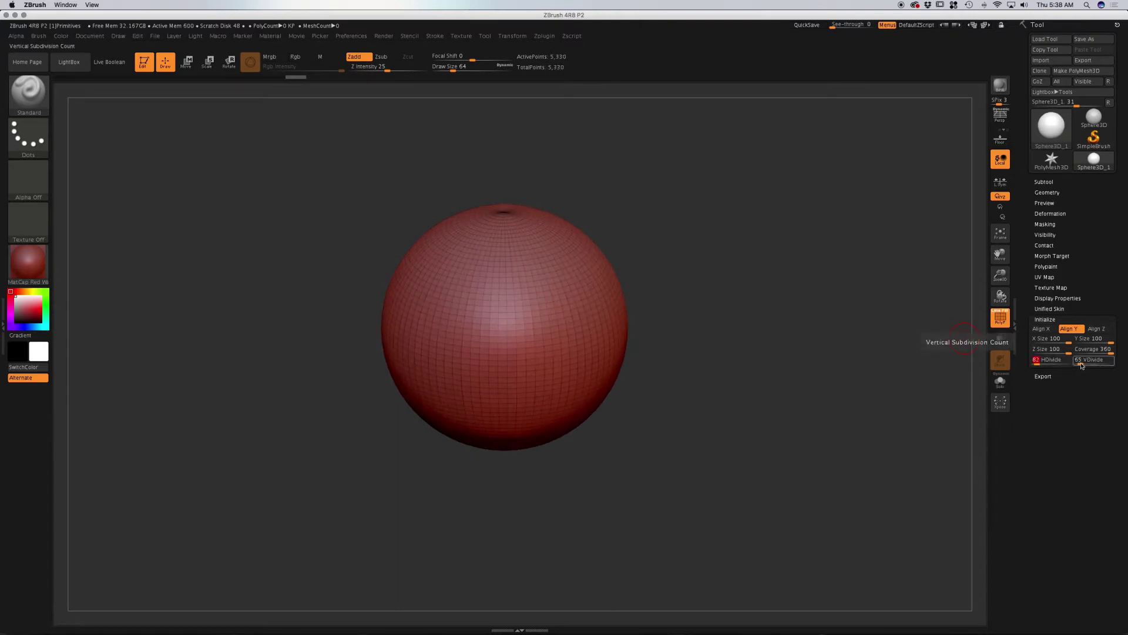
pyautogui.moveTo(1082, 364); pyautogui.dragTo(1081, 363)
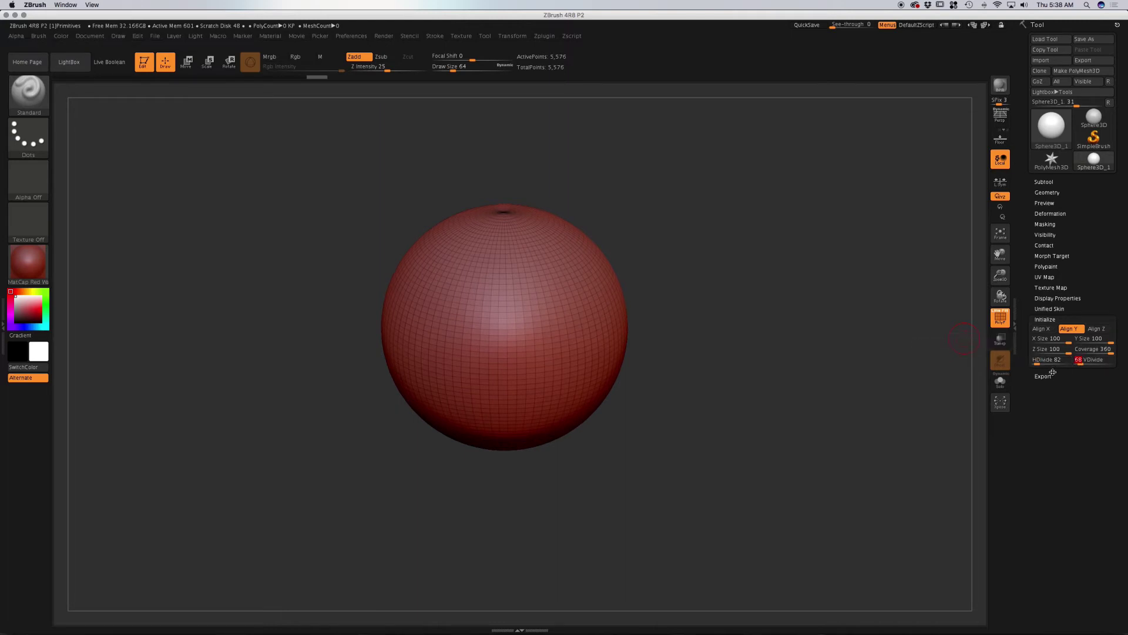
pyautogui.click(1051, 125)
# Step: Swap the sphere for a Cube3D and view it in perspective from above
pyautogui.click(789, 167)
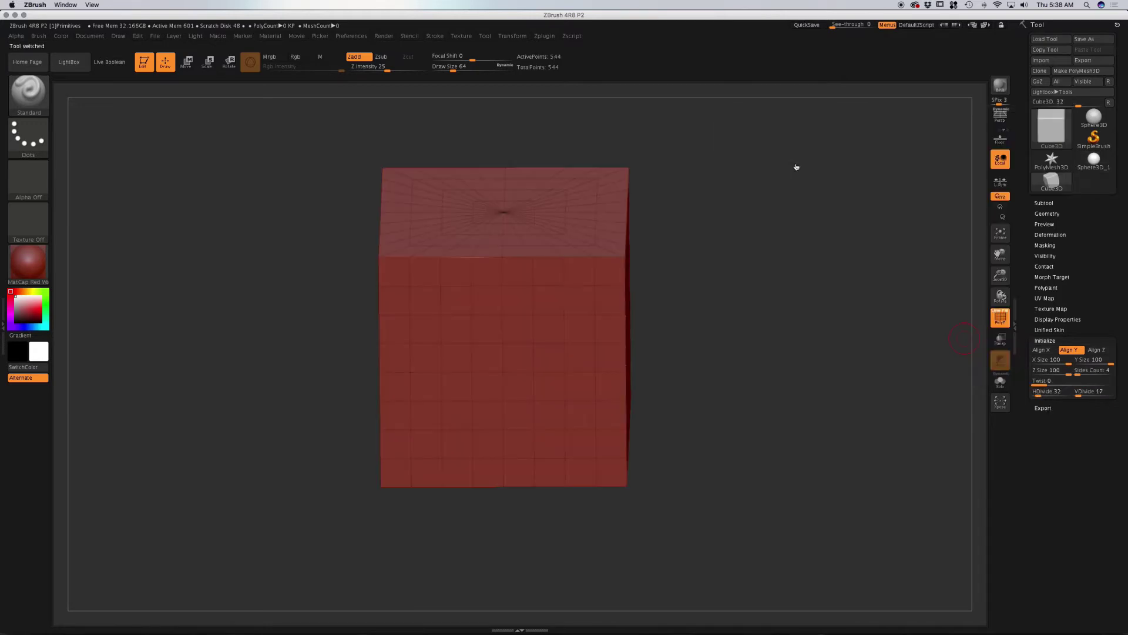
pyautogui.moveTo(665, 290)
pyautogui.mouseDown()
pyautogui.moveTo(697, 292)
pyautogui.moveTo(678, 287)
pyautogui.moveTo(664, 306)
pyautogui.mouseUp()
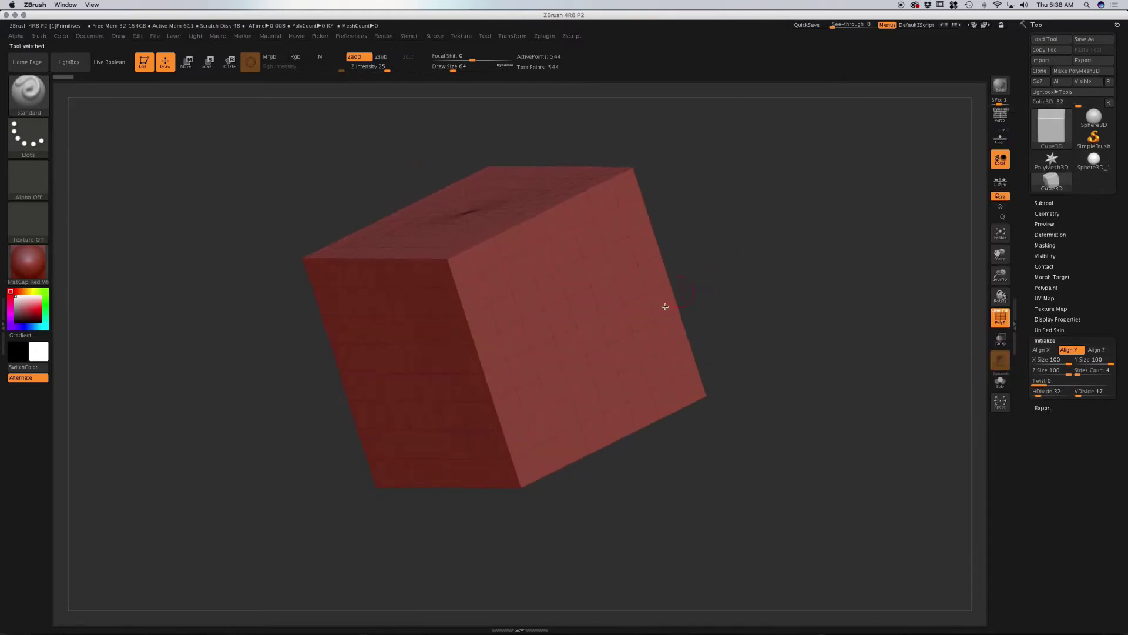
pyautogui.moveTo(711, 241)
pyautogui.mouseDown()
pyautogui.moveTo(743, 221)
pyautogui.moveTo(691, 241)
pyautogui.mouseUp()
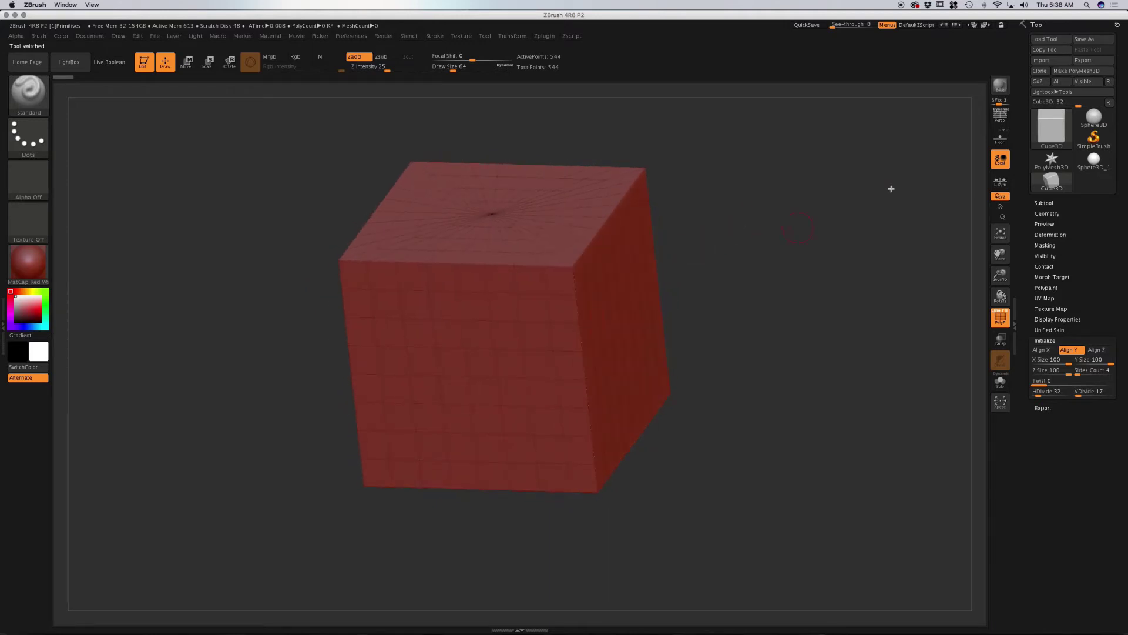
pyautogui.click(1000, 116)
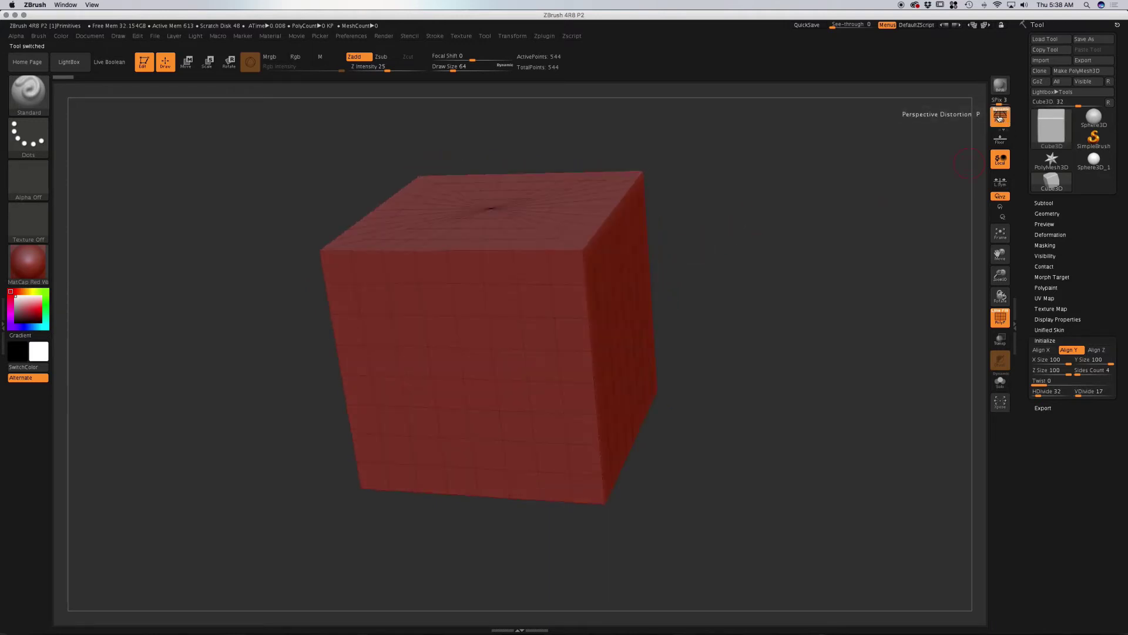
pyautogui.moveTo(758, 241); pyautogui.dragTo(746, 239)
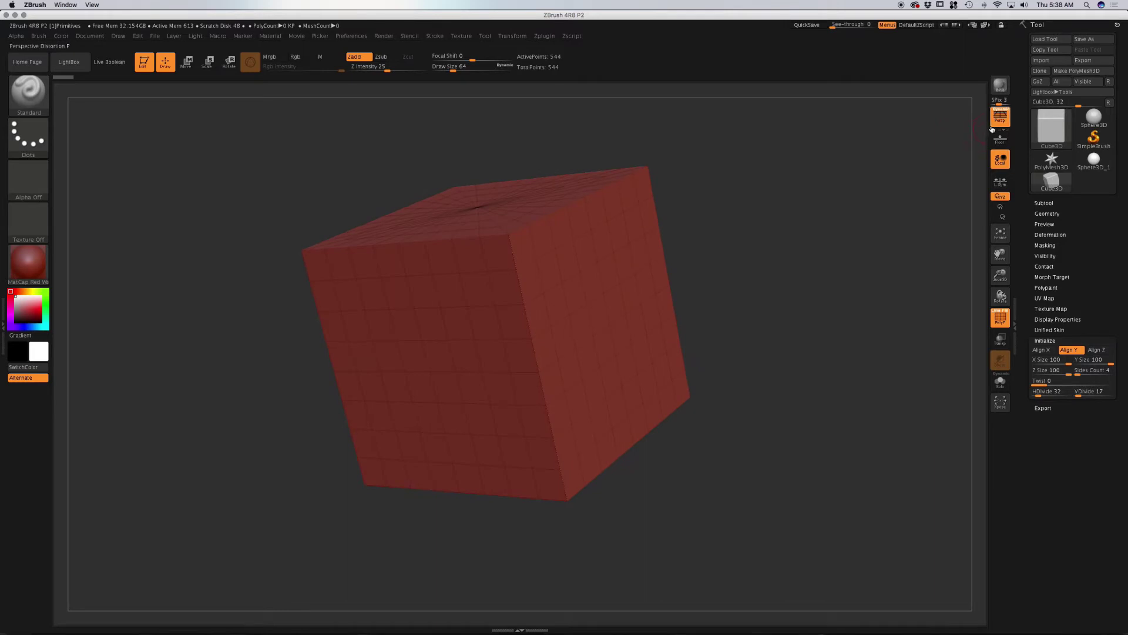
pyautogui.moveTo(730, 226); pyautogui.dragTo(738, 255)
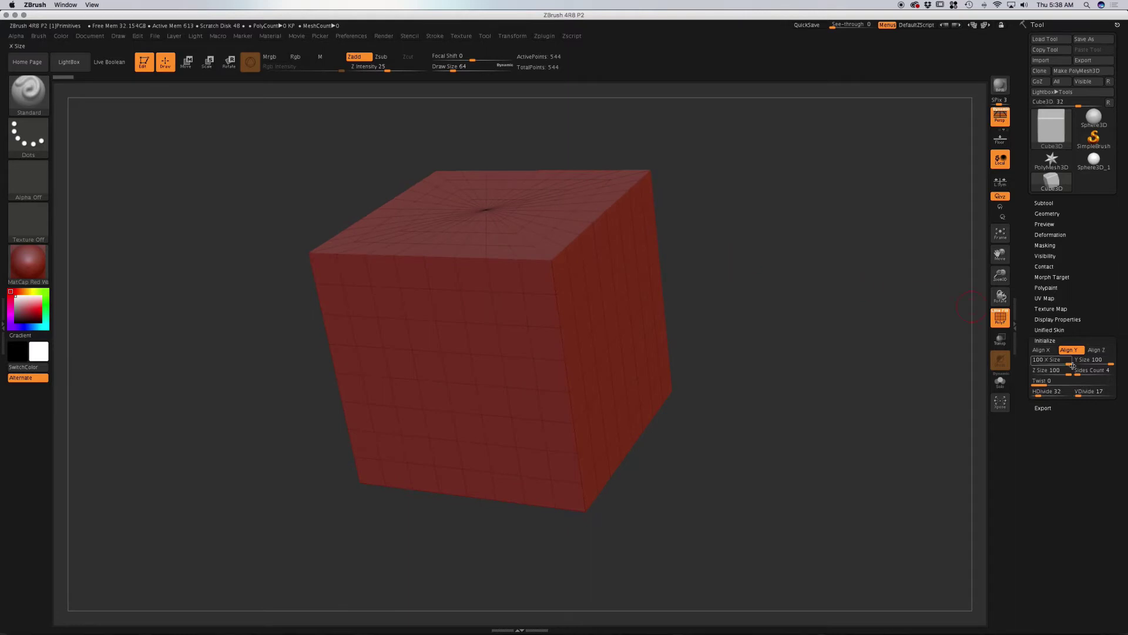
# Step: Align the cube along X, then Y, then Z, and try adjusting X Size
pyautogui.click(1045, 351)
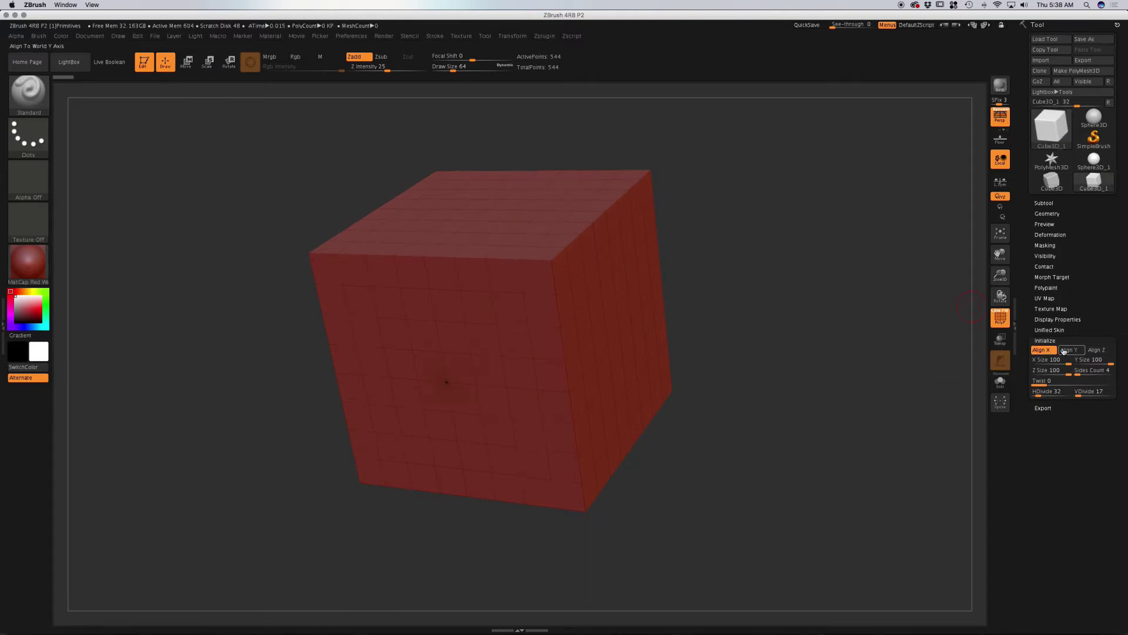
pyautogui.click(1067, 350)
pyautogui.click(1096, 350)
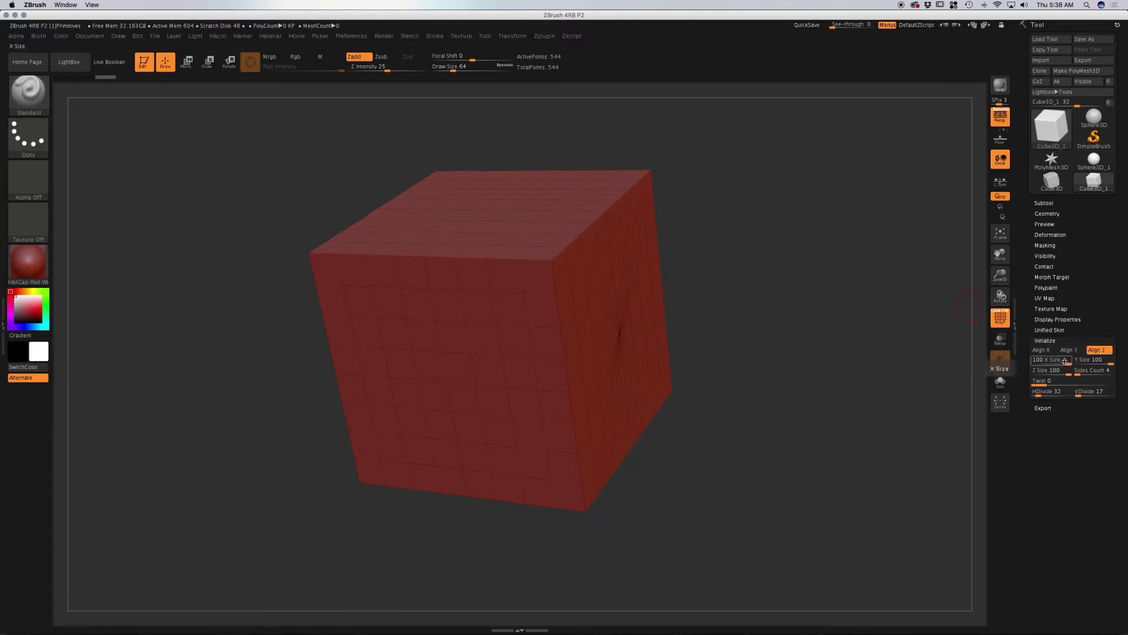
pyautogui.moveTo(1066, 364); pyautogui.dragTo(1118, 367)
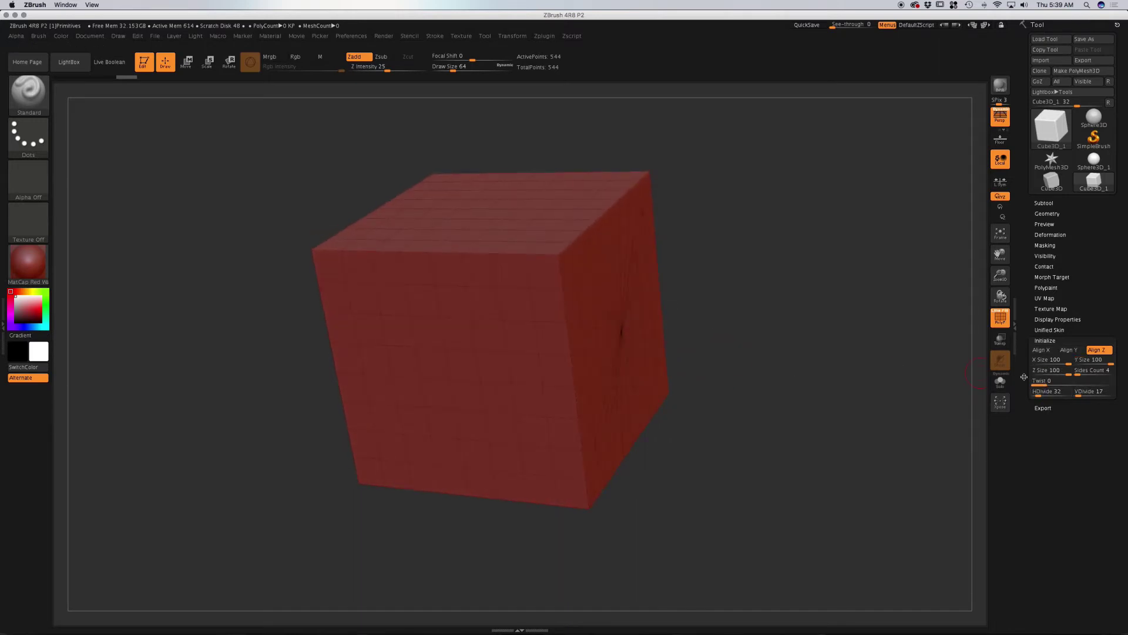
# Step: Try Sides Count 6, 12 and 10, settle on 4, and twist the cube to 0.21052
pyautogui.moveTo(1077, 374); pyautogui.dragTo(1087, 370)
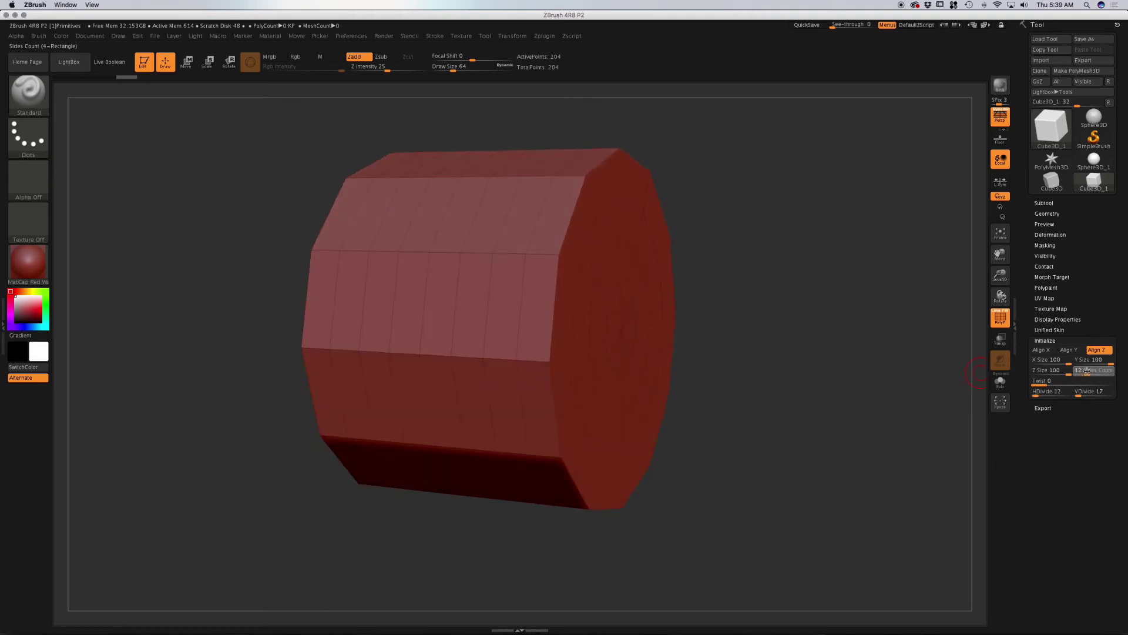
pyautogui.moveTo(755, 365); pyautogui.dragTo(721, 302)
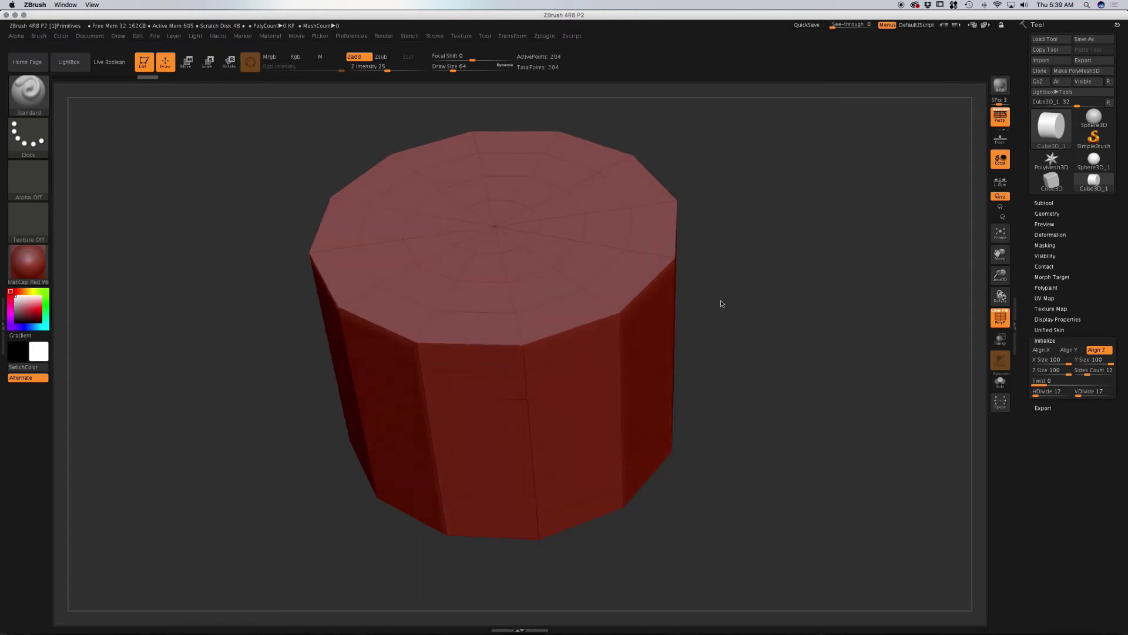
pyautogui.moveTo(1088, 375)
pyautogui.mouseDown()
pyautogui.moveTo(1107, 372)
pyautogui.moveTo(1085, 374)
pyautogui.mouseUp()
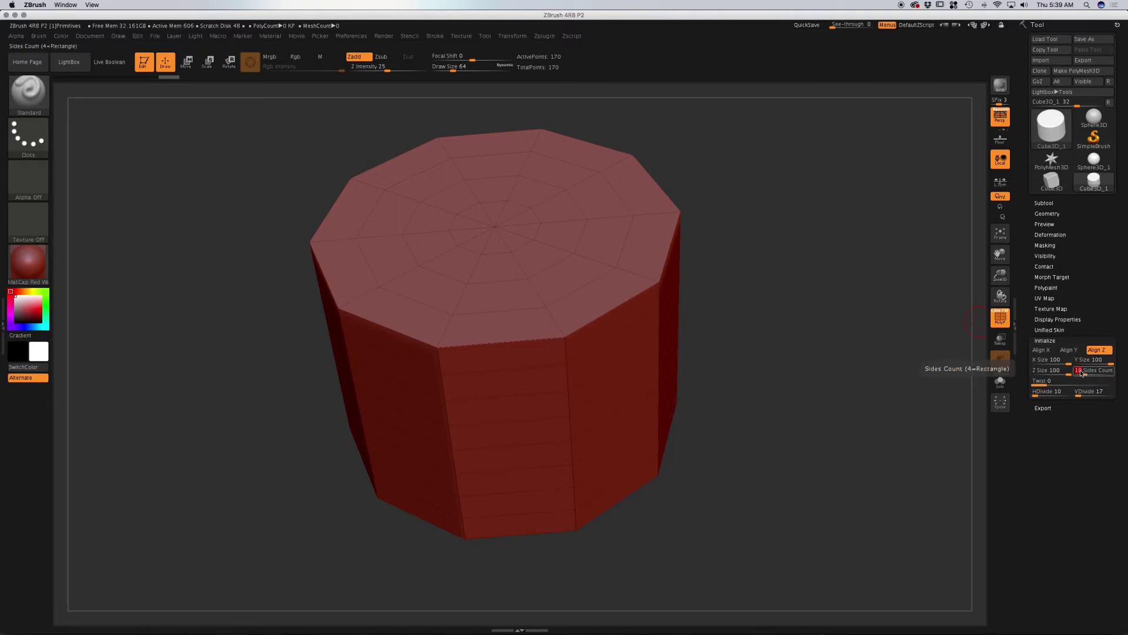
pyautogui.press('Return')
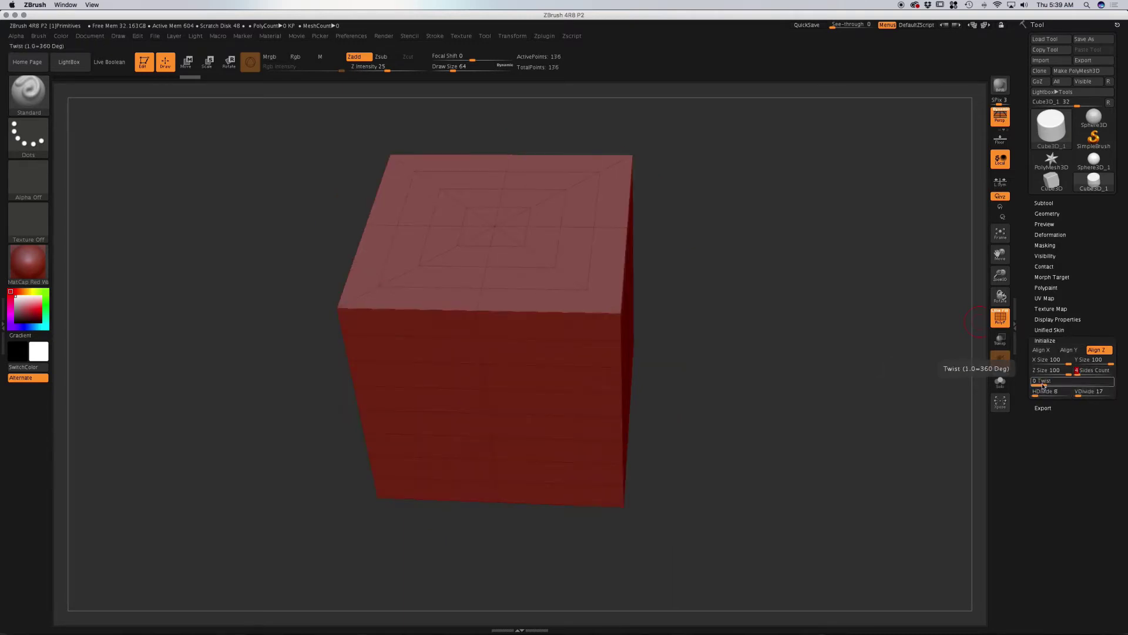
pyautogui.moveTo(1039, 384); pyautogui.dragTo(1080, 397)
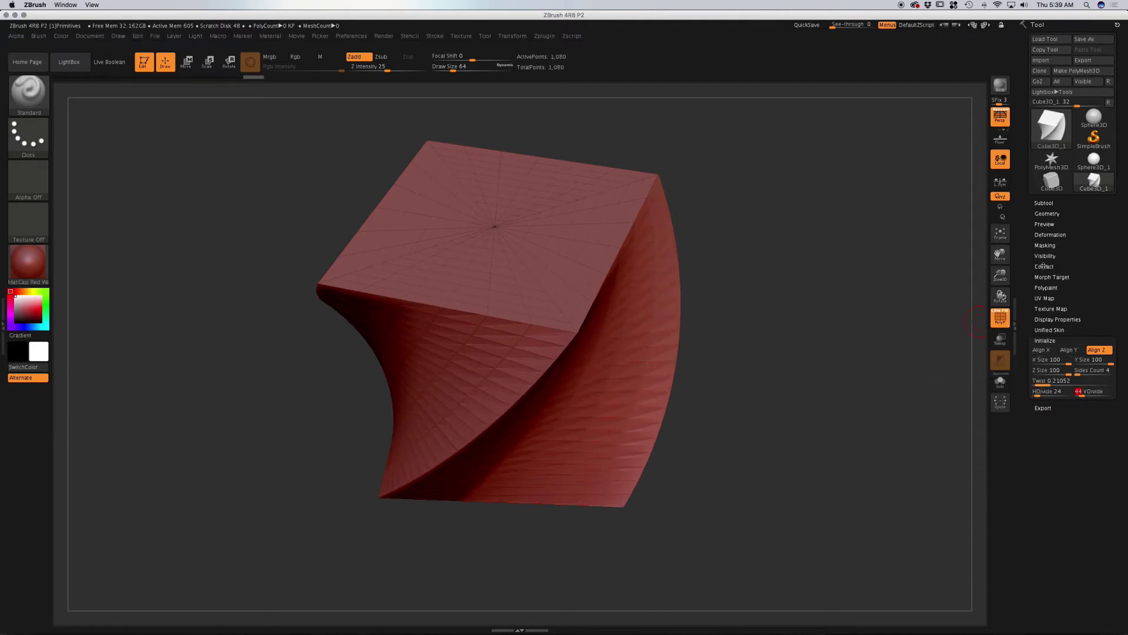
pyautogui.click(1055, 139)
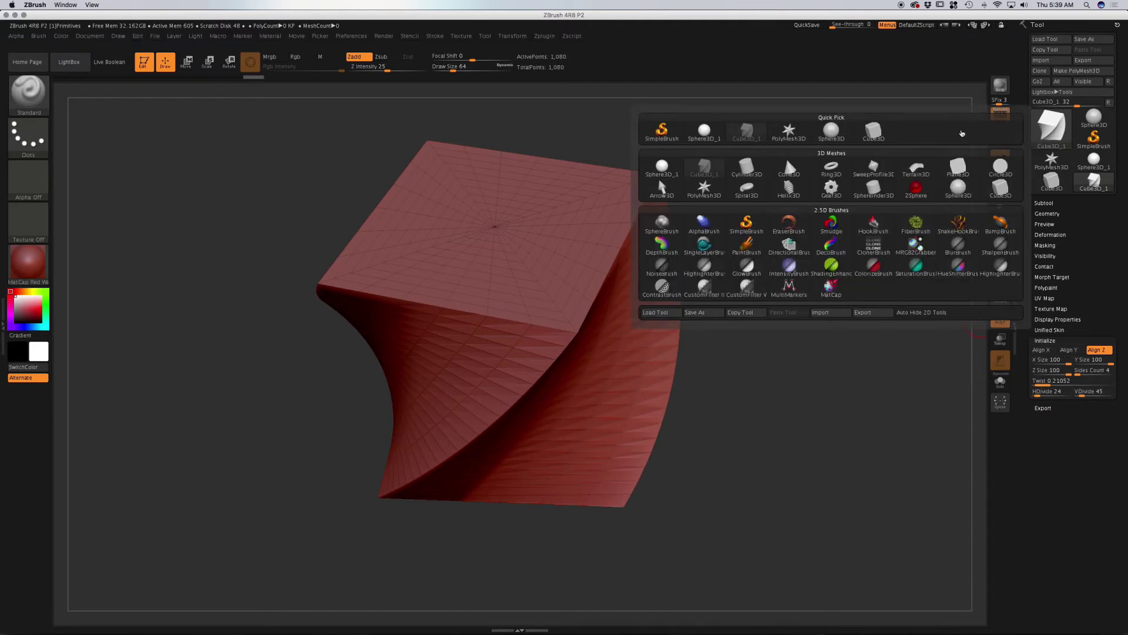
# Step: Switch to Cylinder3D and hollow it with an Inner Radius of 55
pyautogui.click(754, 169)
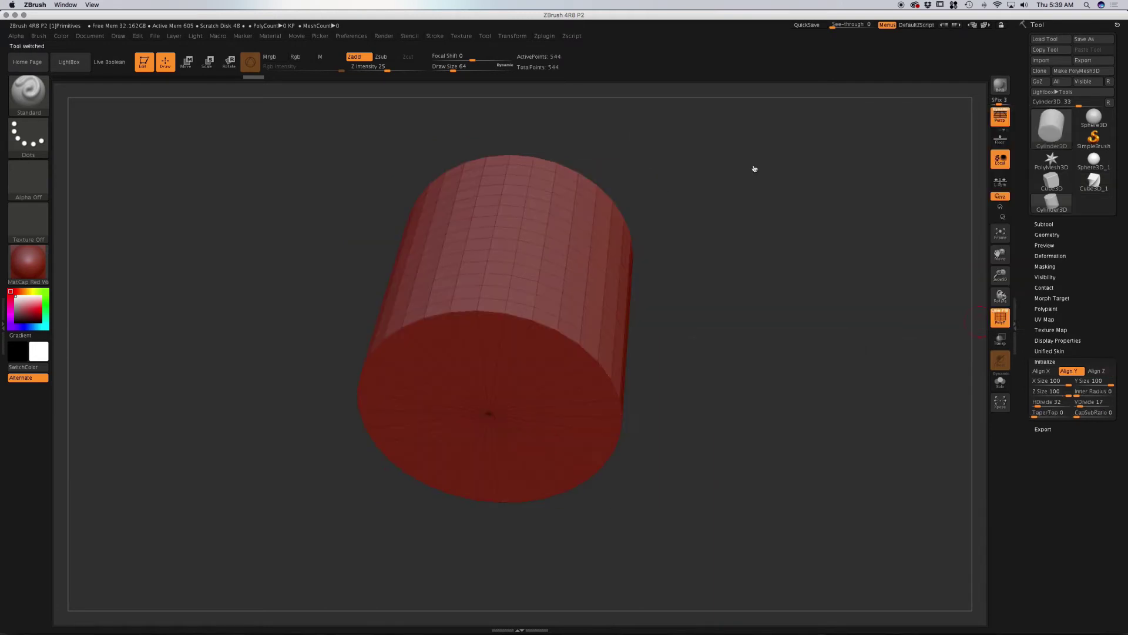
pyautogui.moveTo(714, 216); pyautogui.dragTo(662, 269)
pyautogui.click(1041, 380)
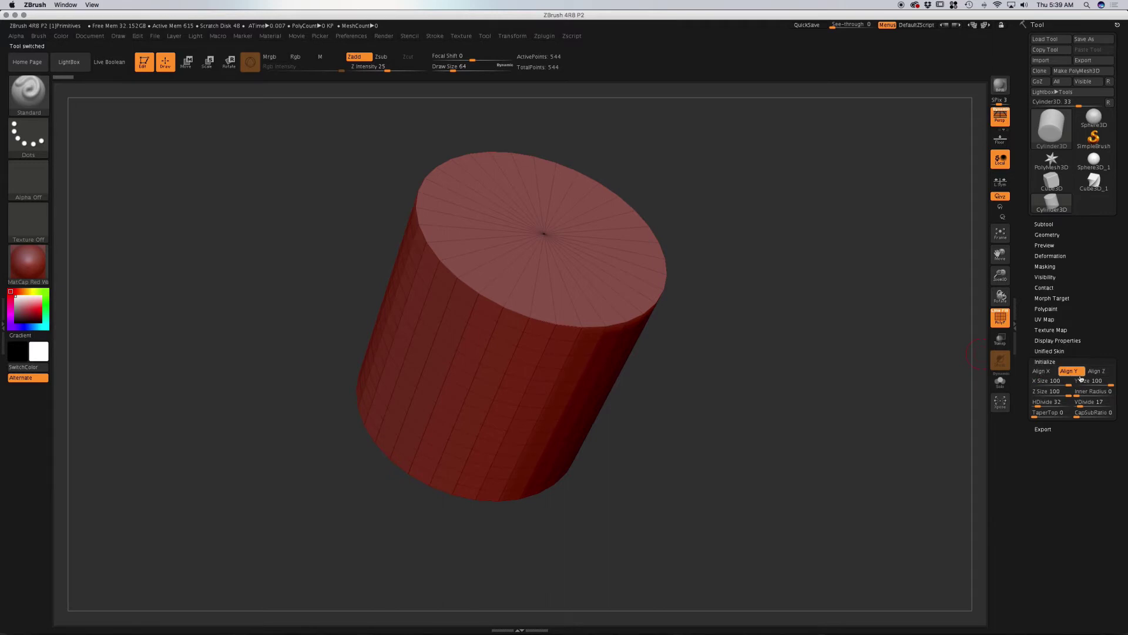
pyautogui.moveTo(725, 317); pyautogui.dragTo(713, 304)
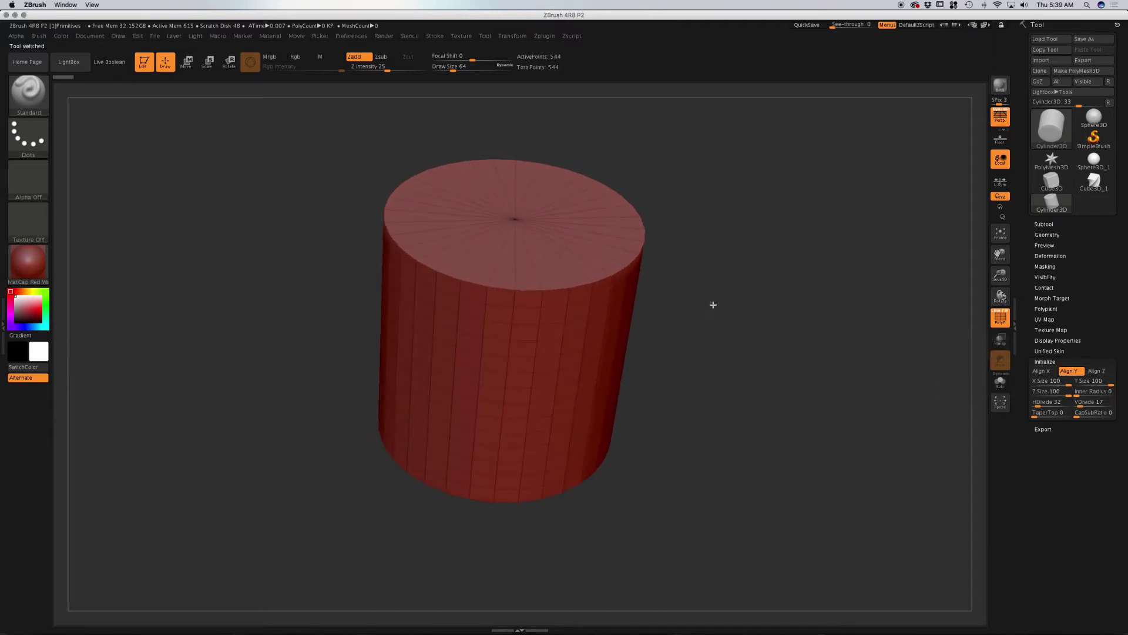
pyautogui.click(1080, 397)
pyautogui.moveTo(1080, 396); pyautogui.dragTo(1098, 392)
# Step: Raise the cylinder's HDivide to 61, and taper the top then return TaperTop to 0
pyautogui.moveTo(749, 381); pyautogui.dragTo(743, 413)
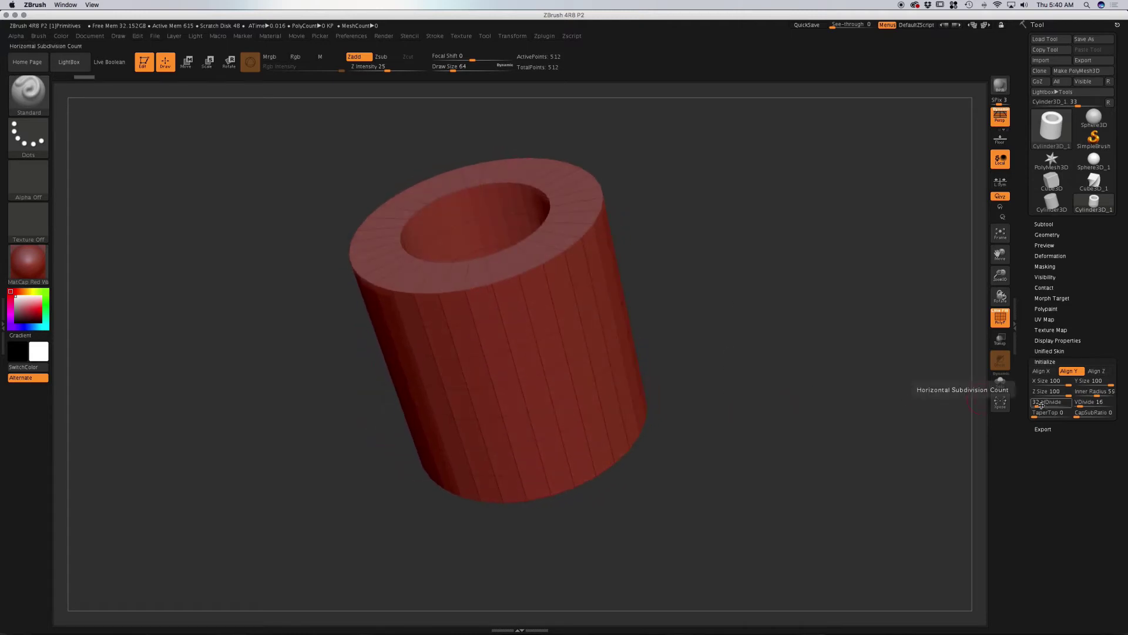
pyautogui.moveTo(1040, 404); pyautogui.dragTo(1082, 407)
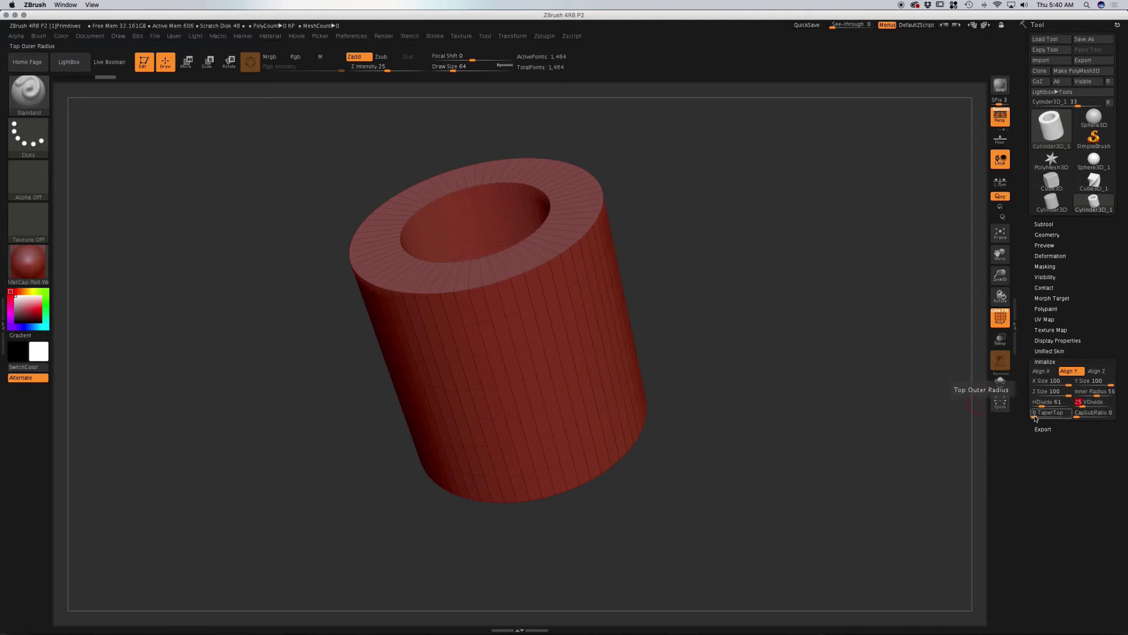
pyautogui.moveTo(1036, 418); pyautogui.dragTo(1059, 413)
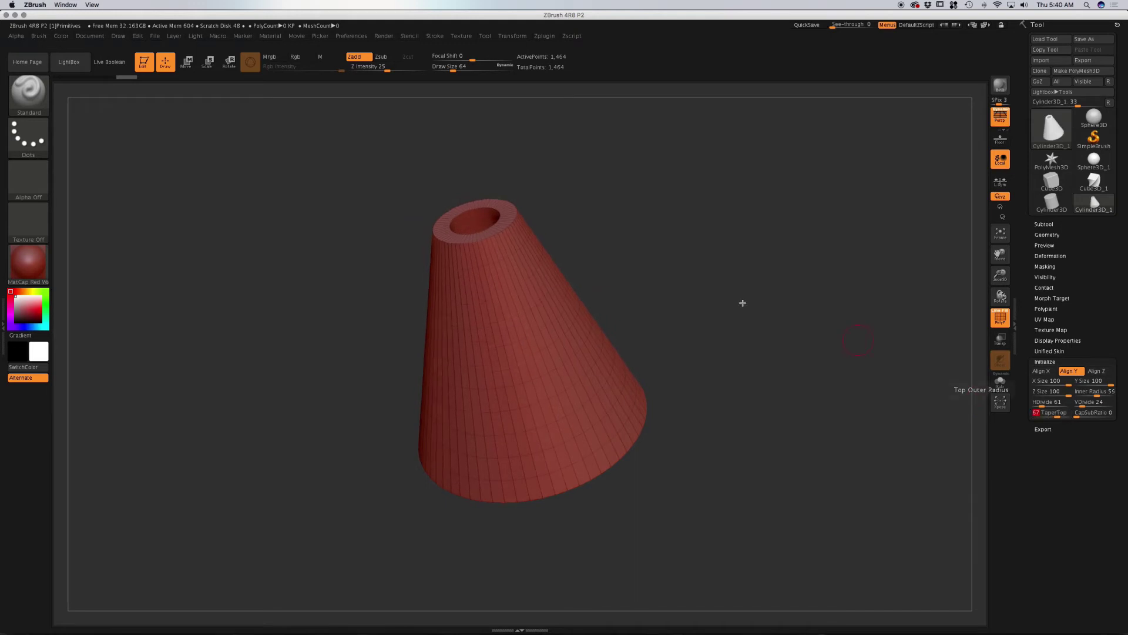
pyautogui.keyDown('shift'); pyautogui.moveTo(710, 333); pyautogui.dragTo(723, 305); pyautogui.keyUp('shift')
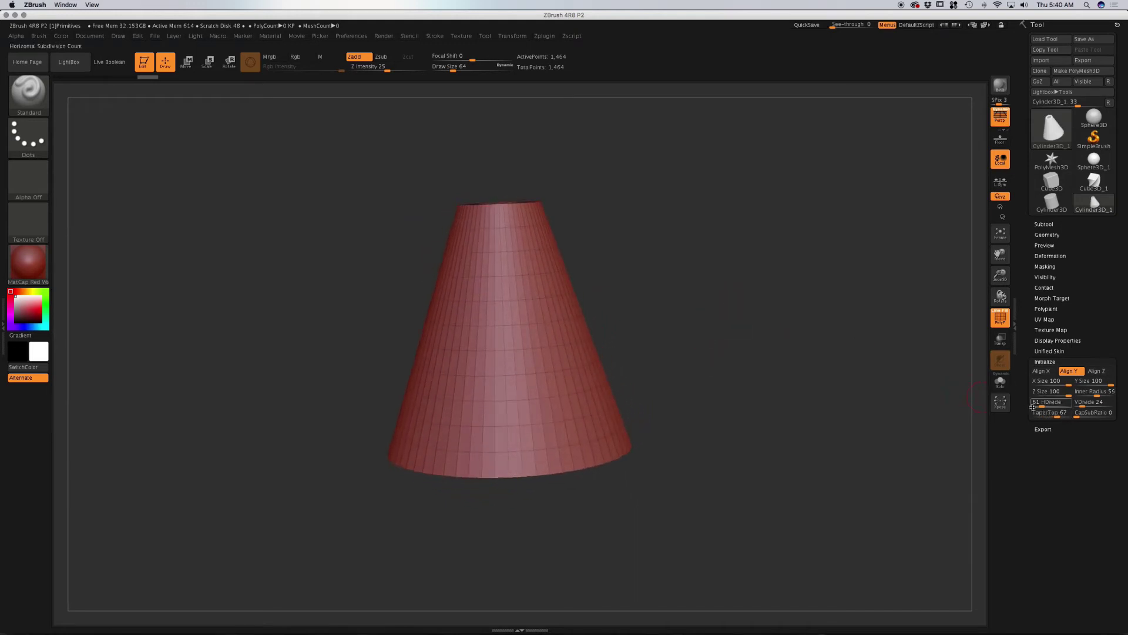
pyautogui.moveTo(1053, 415); pyautogui.dragTo(1025, 416)
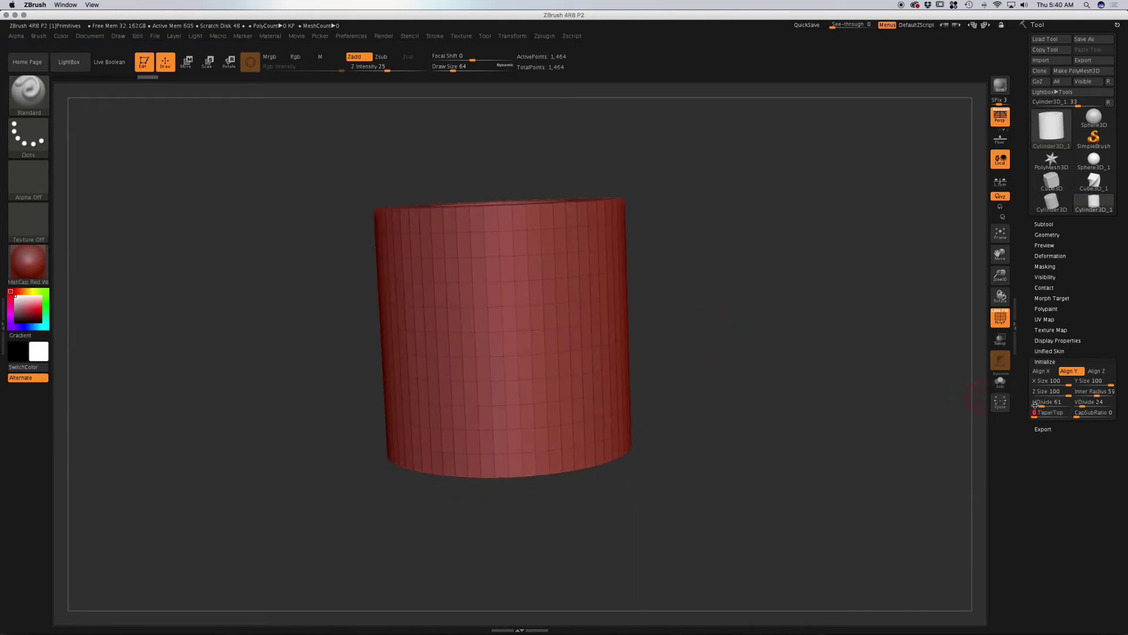
pyautogui.click(1052, 115)
pyautogui.click(1049, 128)
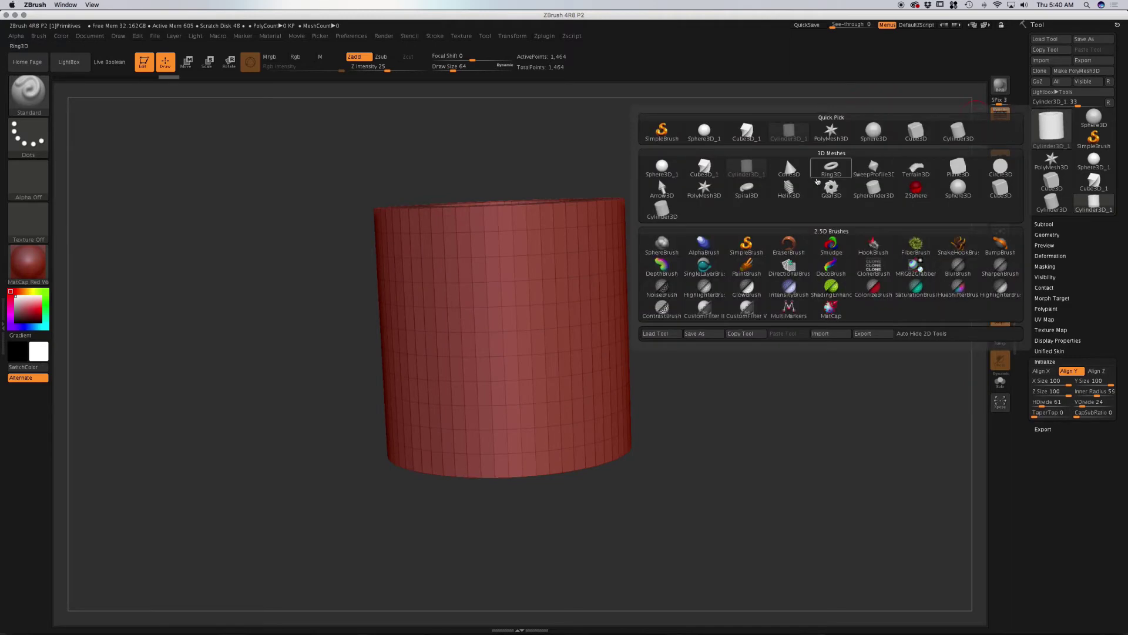
# Step: Switch to Cone3D and hollow it with an Inner Radius of 40
pyautogui.click(791, 172)
pyautogui.moveTo(675, 257); pyautogui.dragTo(672, 297)
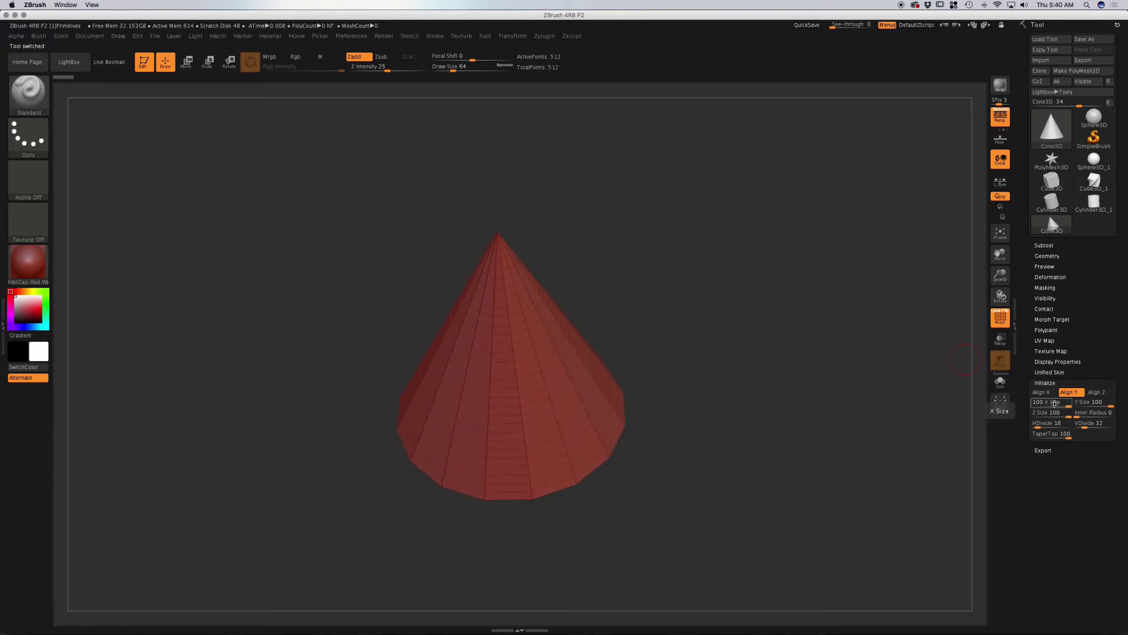
pyautogui.click(1079, 421)
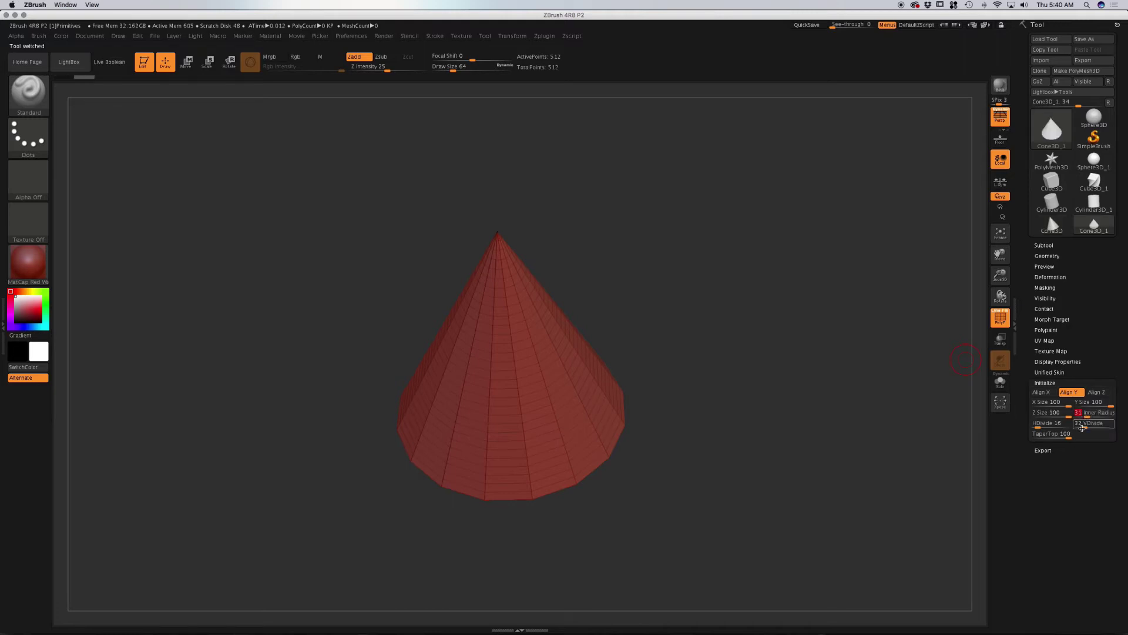
pyautogui.moveTo(1087, 415); pyautogui.dragTo(1064, 441)
# Step: Widen the cone's Inner Radius to 68 and inspect its hollow base
pyautogui.moveTo(755, 405)
pyautogui.mouseDown()
pyautogui.moveTo(741, 315)
pyautogui.moveTo(754, 427)
pyautogui.mouseUp()
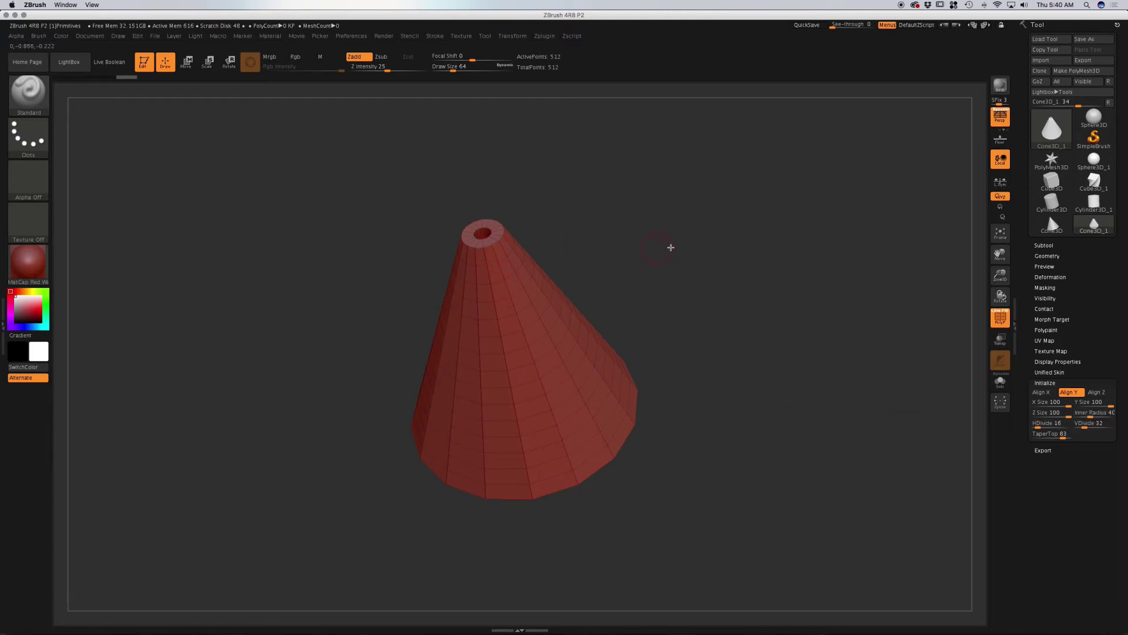
pyautogui.moveTo(671, 247); pyautogui.dragTo(661, 156)
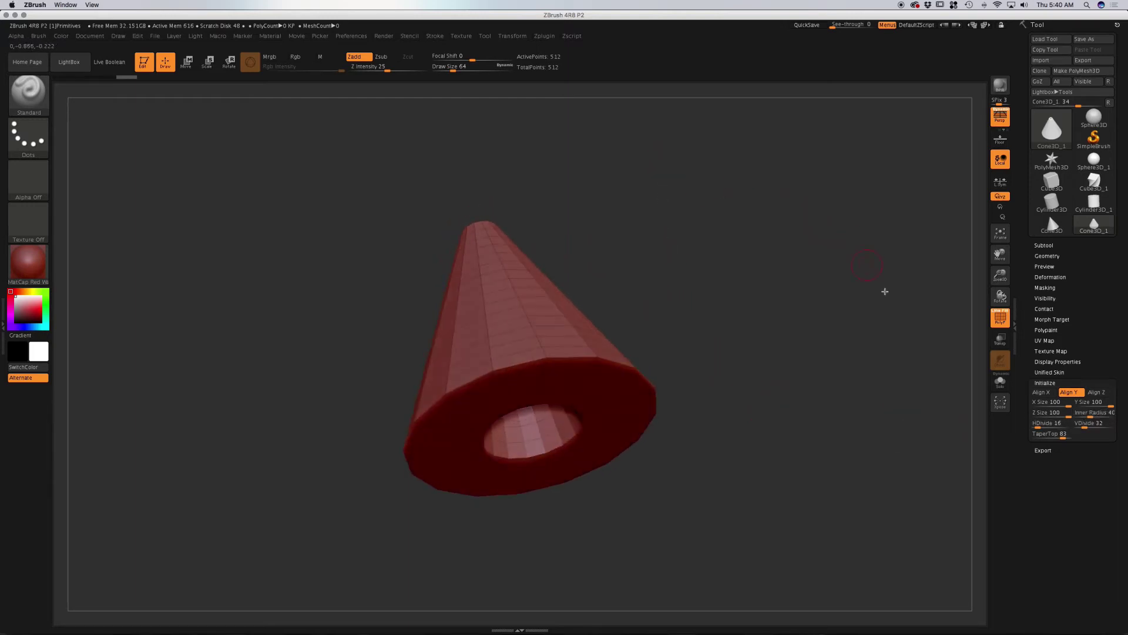
pyautogui.moveTo(1091, 416); pyautogui.dragTo(1061, 440)
pyautogui.moveTo(617, 203); pyautogui.dragTo(675, 189)
pyautogui.moveTo(658, 433); pyautogui.dragTo(688, 349)
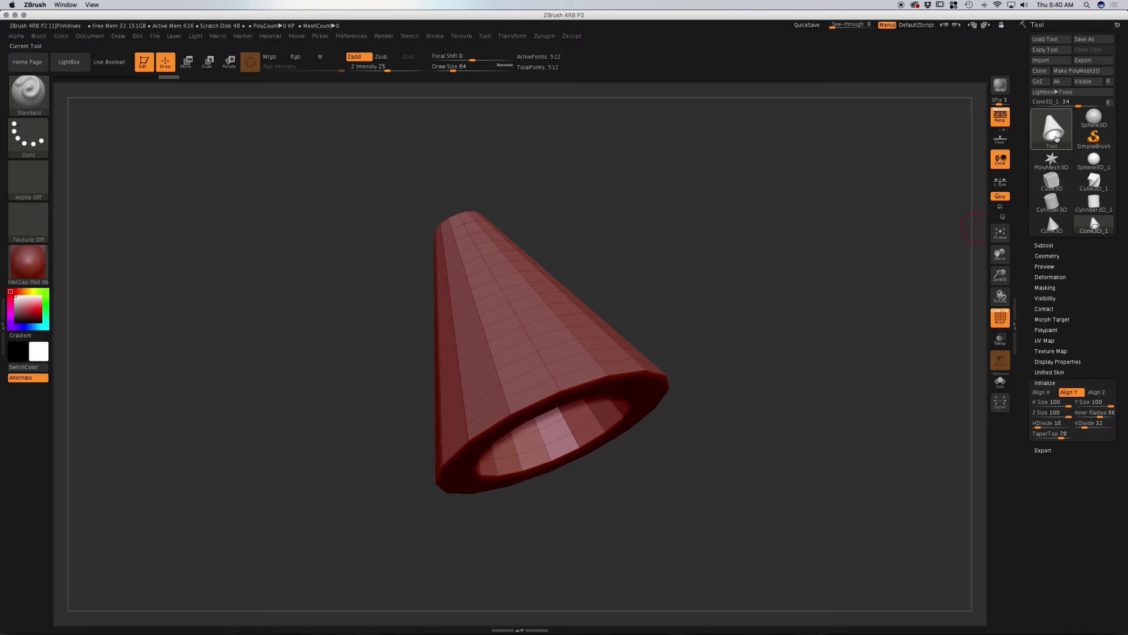
pyautogui.click(1052, 128)
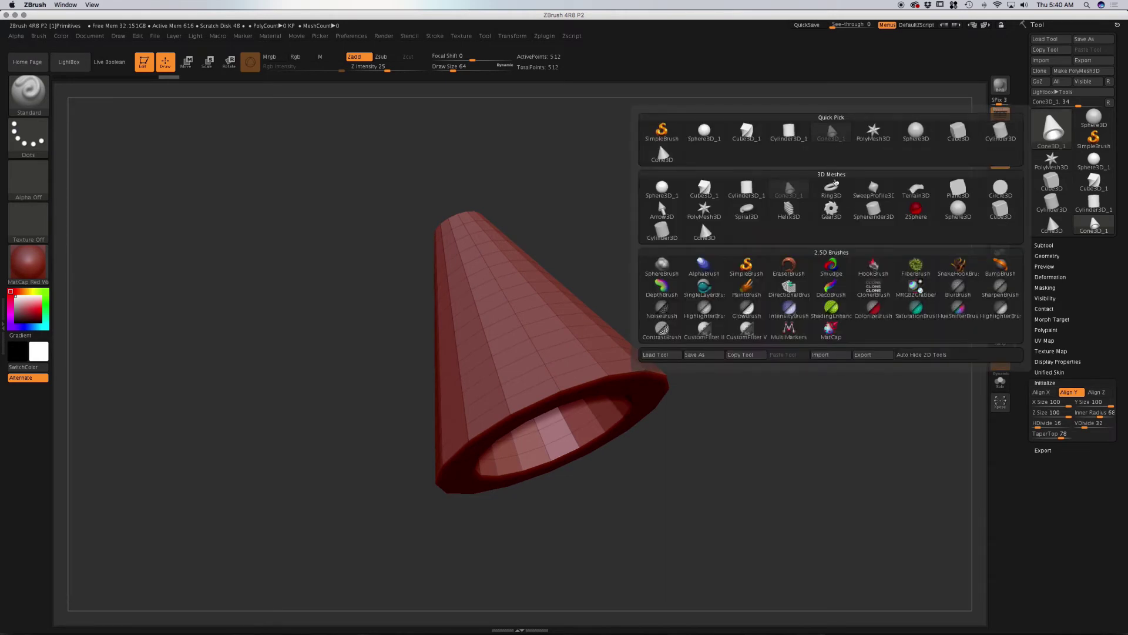
# Step: Switch to Ring3D and adjust the thickness of the torus tube
pyautogui.click(835, 182)
pyautogui.moveTo(677, 227); pyautogui.dragTo(664, 157)
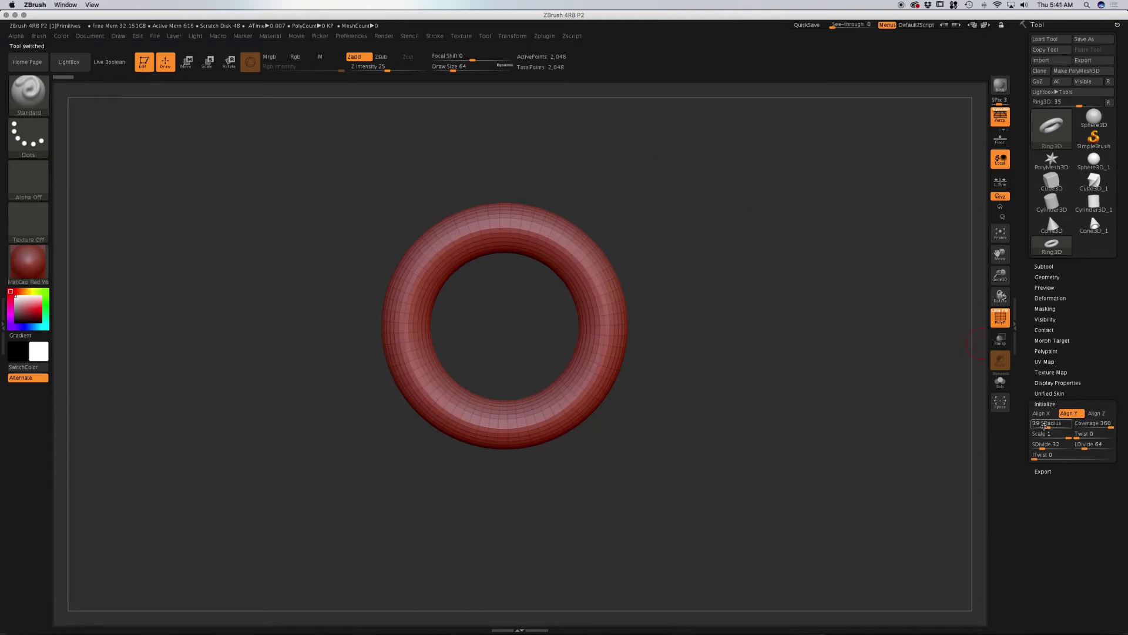
pyautogui.moveTo(1047, 427); pyautogui.dragTo(1057, 421)
pyautogui.moveTo(790, 388); pyautogui.dragTo(738, 400)
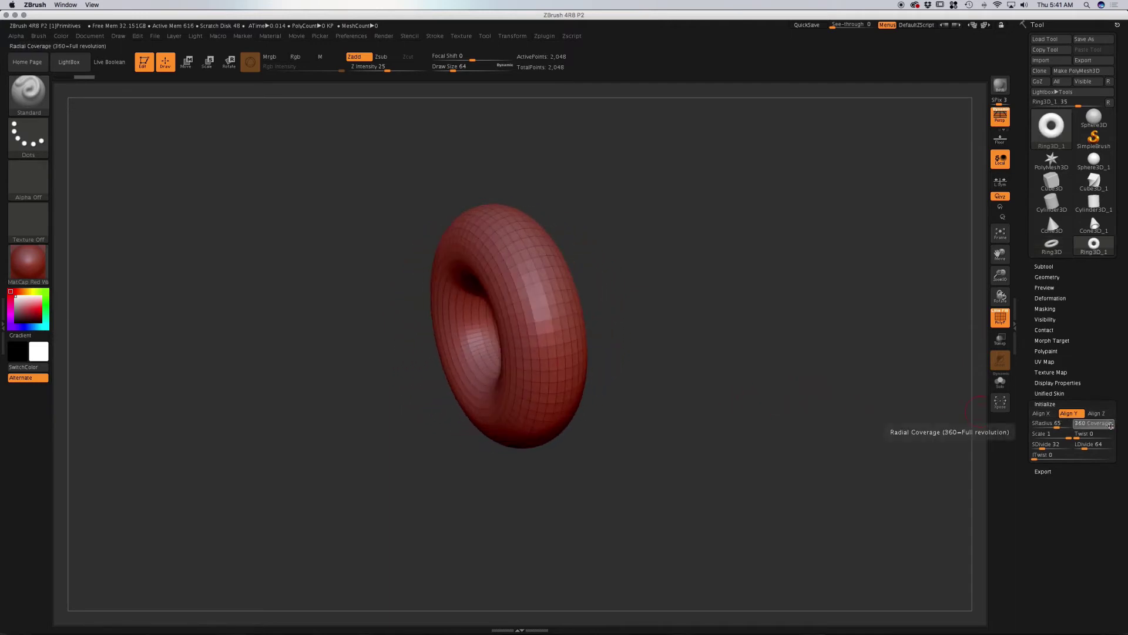
# Step: Set the ring's Coverage back to 360 and thin its Scale to about 0.568
pyautogui.moveTo(1108, 423)
pyautogui.mouseDown()
pyautogui.moveTo(1084, 425)
pyautogui.moveTo(1106, 423)
pyautogui.mouseUp()
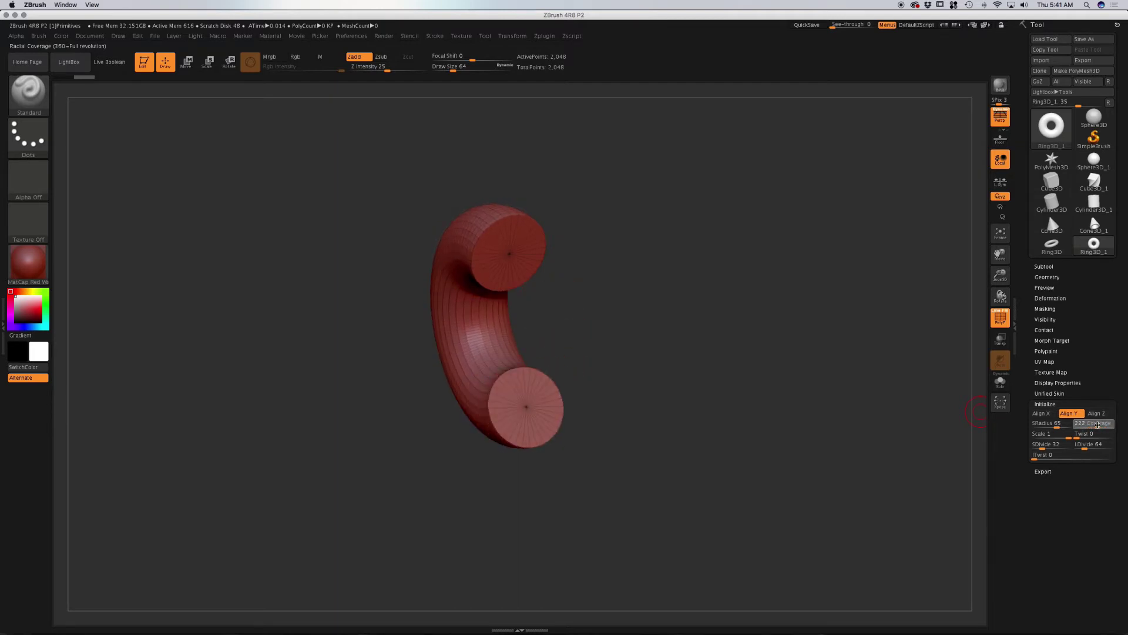
pyautogui.moveTo(1107, 421); pyautogui.dragTo(1119, 420)
pyautogui.keyDown('shift'); pyautogui.moveTo(804, 413); pyautogui.dragTo(835, 412); pyautogui.keyUp('shift')
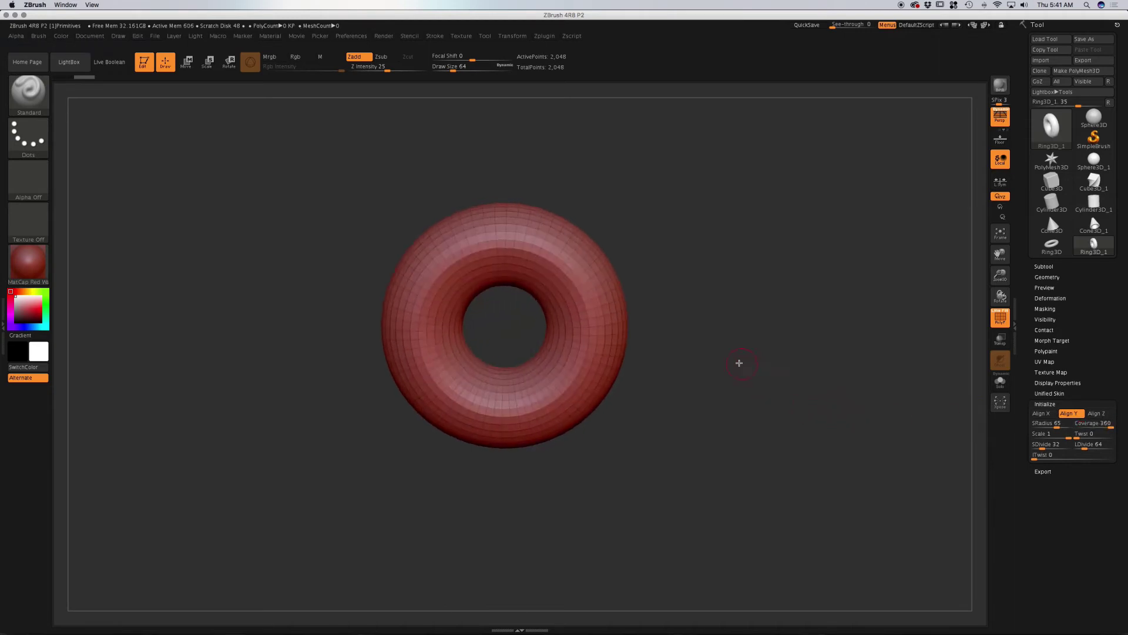
pyautogui.moveTo(710, 358)
pyautogui.keyDown('shift'); pyautogui.mouseDown()
pyautogui.moveTo(711, 327)
pyautogui.moveTo(711, 347)
pyautogui.mouseUp(); pyautogui.keyUp('shift')
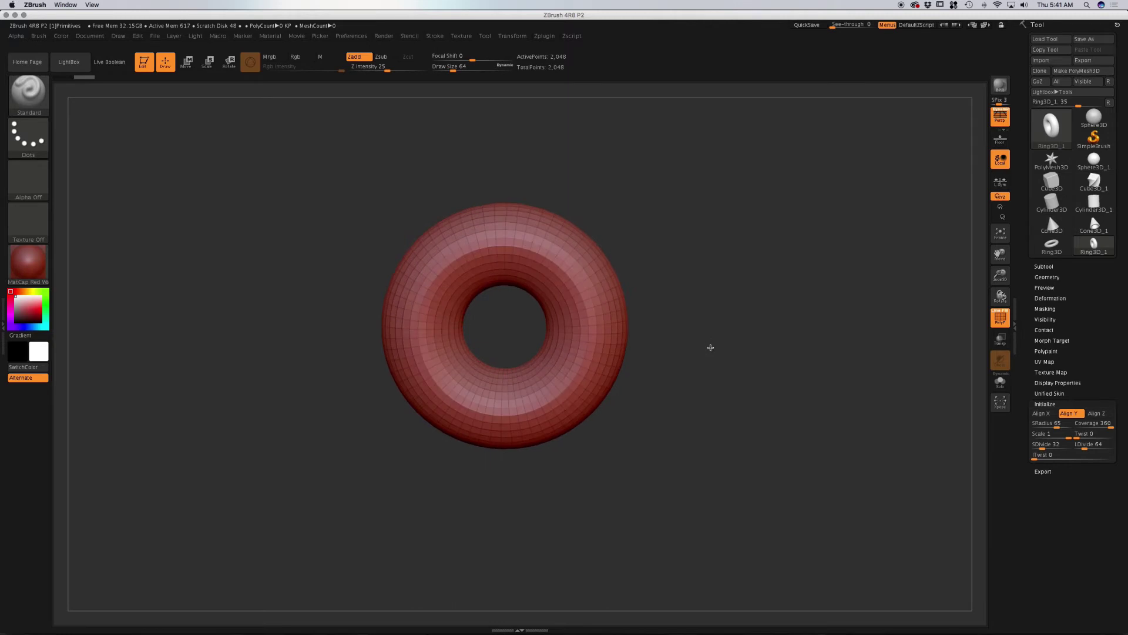
pyautogui.moveTo(1052, 435)
pyautogui.mouseDown()
pyautogui.moveTo(1027, 437)
pyautogui.moveTo(1073, 435)
pyautogui.mouseUp()
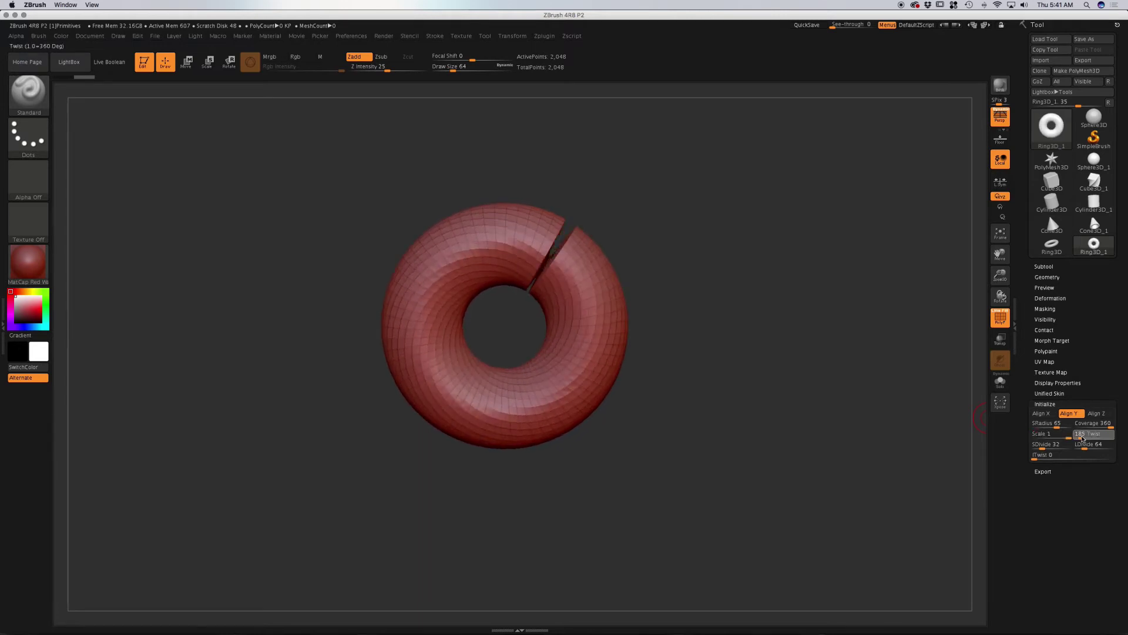
# Step: Return the ring's Twist to 0 and lower LDivide to 110
pyautogui.moveTo(1083, 438); pyautogui.dragTo(1085, 439)
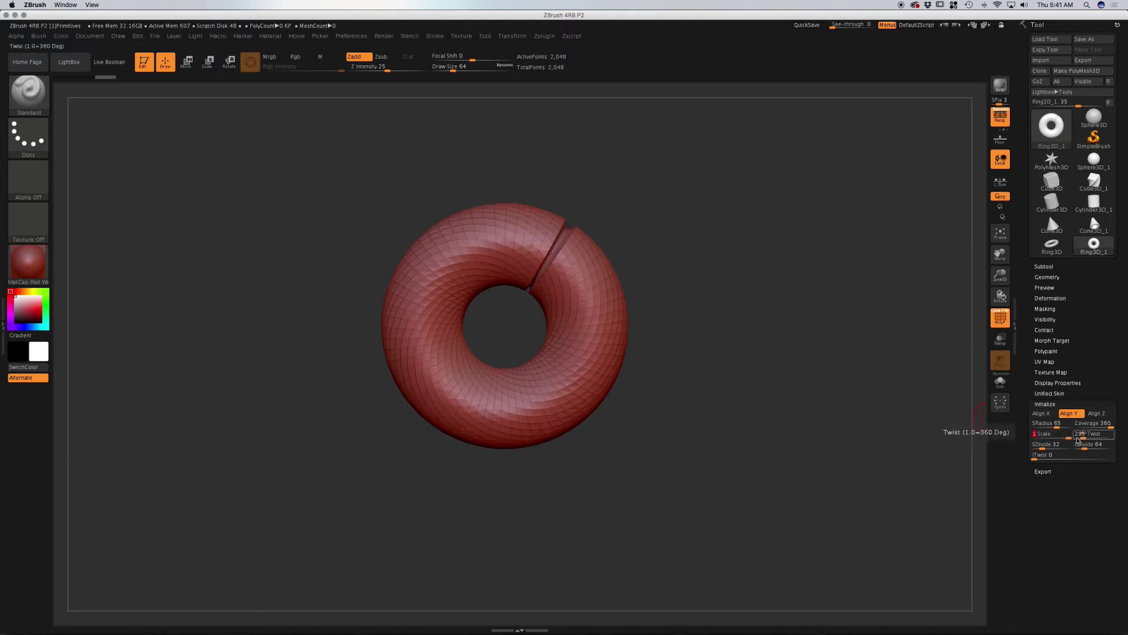
pyautogui.moveTo(1085, 438)
pyautogui.mouseDown()
pyautogui.moveTo(1048, 447)
pyautogui.moveTo(1086, 448)
pyautogui.mouseUp()
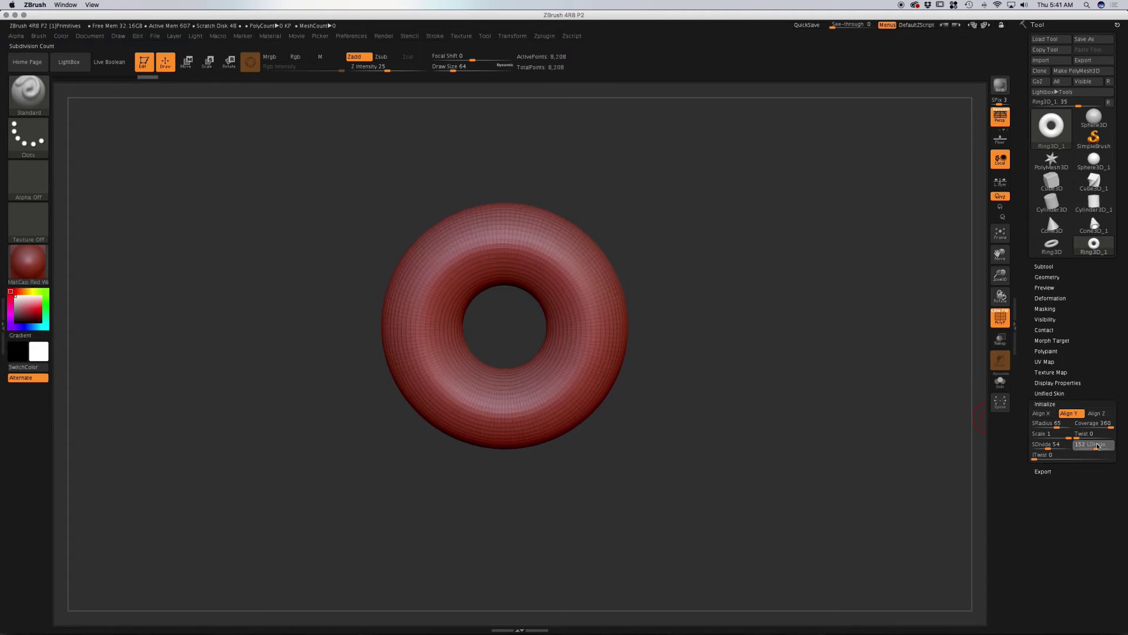
pyautogui.moveTo(1093, 446); pyautogui.dragTo(1047, 460)
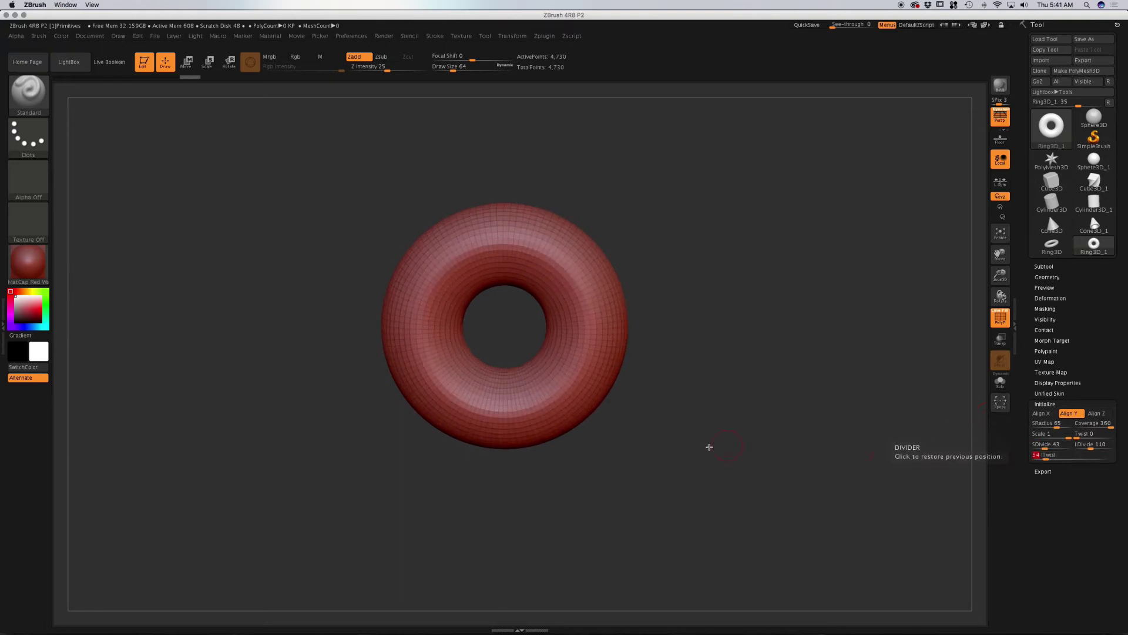
# Step: Set the ring's initial twist (ITwist) to 52
pyautogui.moveTo(709, 447); pyautogui.dragTo(680, 427)
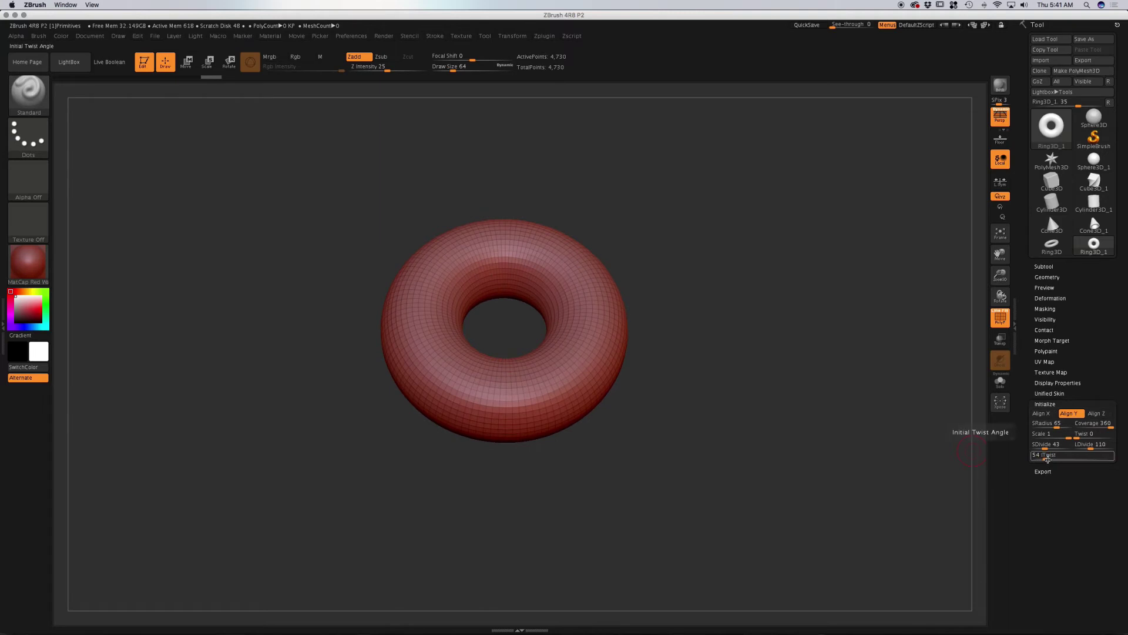
pyautogui.moveTo(1043, 456); pyautogui.dragTo(1047, 458)
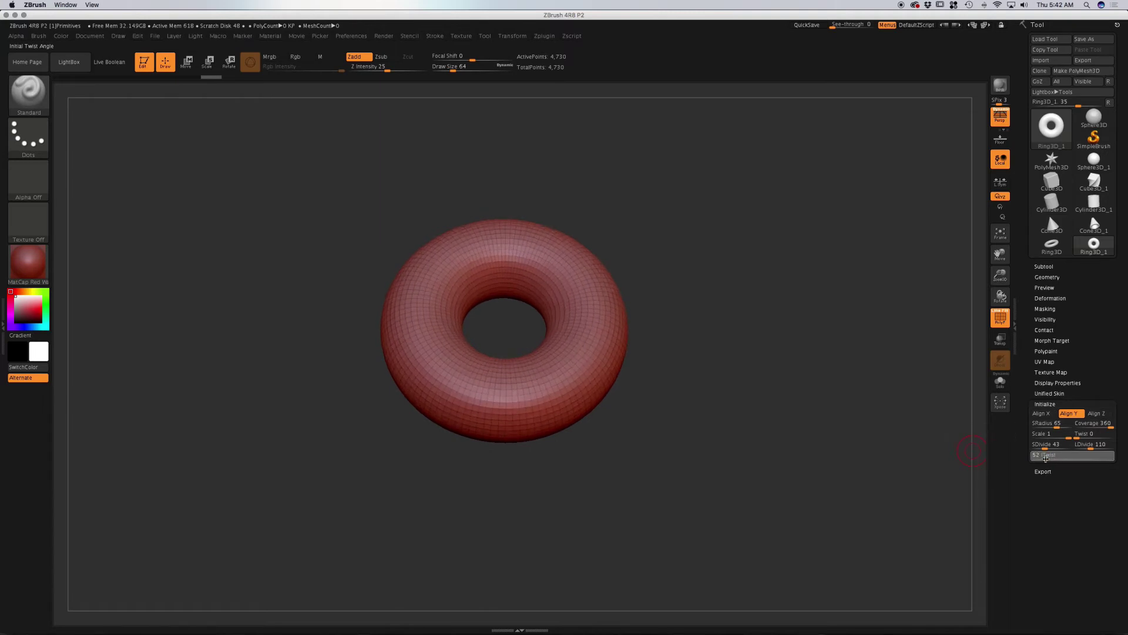
pyautogui.moveTo(741, 456); pyautogui.dragTo(670, 494)
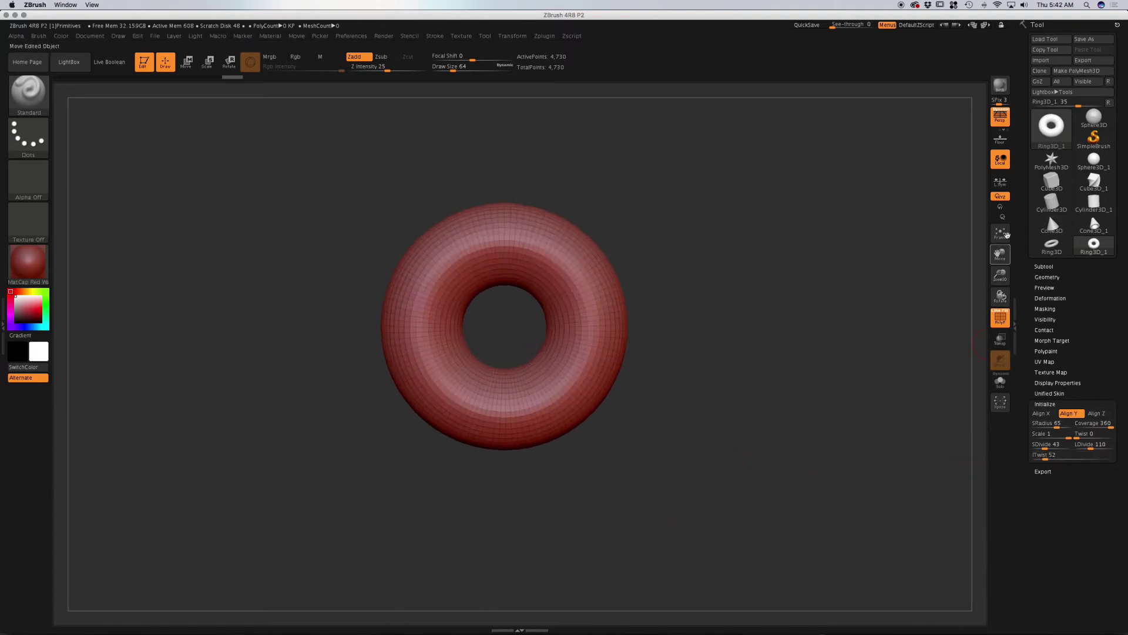
pyautogui.click(1052, 125)
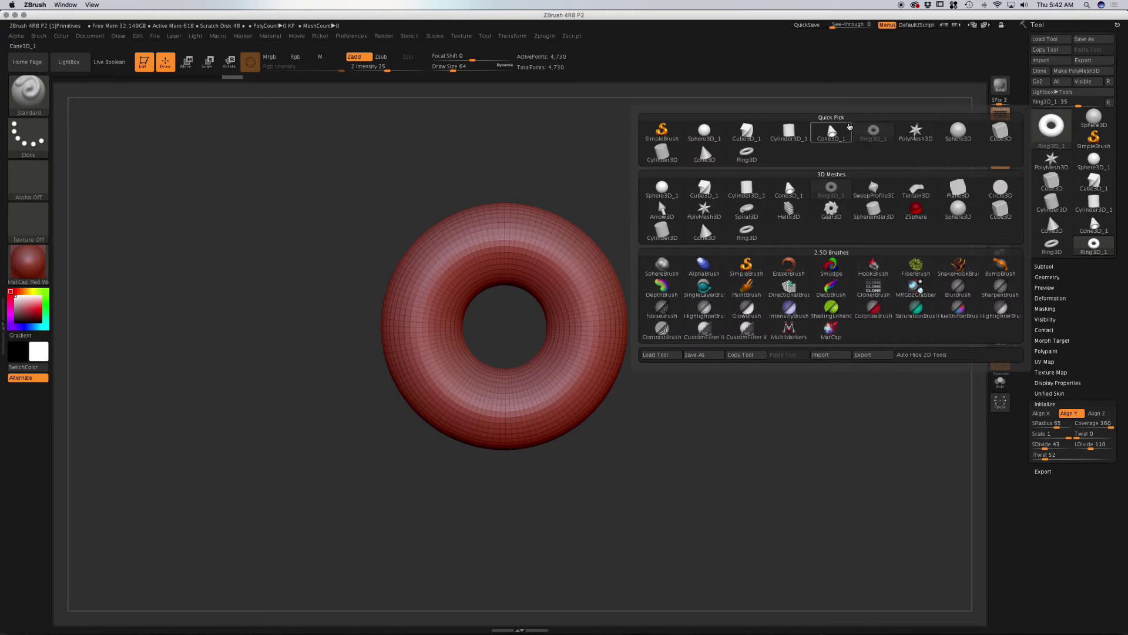
# Step: Switch to SweepProfile3D and reshape its S Profile curve and Focal Shift
pyautogui.click(874, 188)
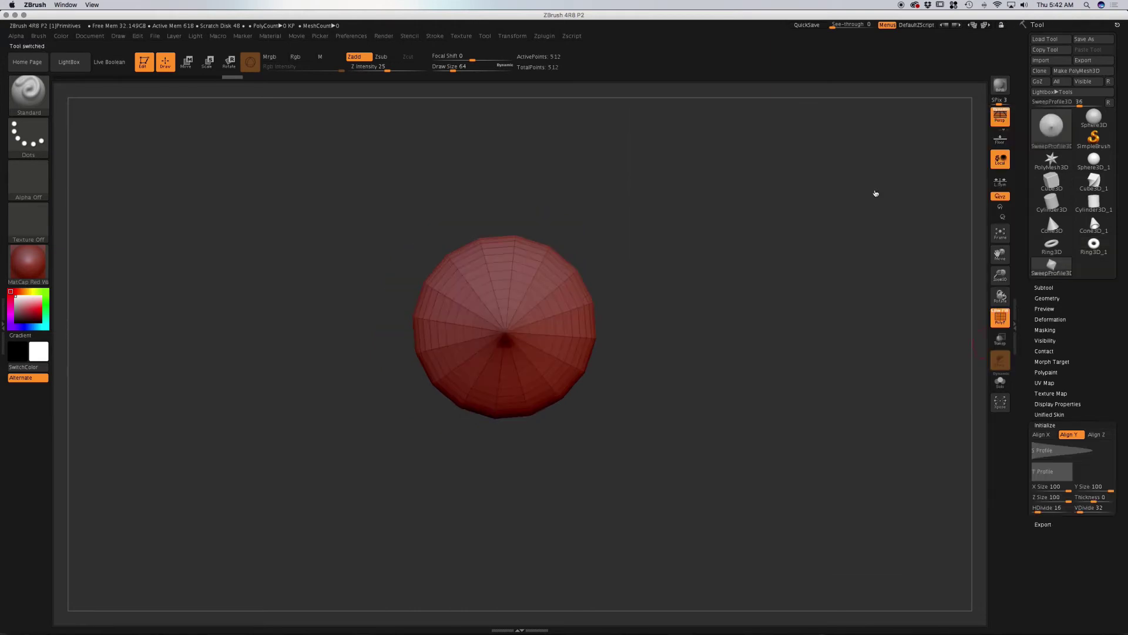
pyautogui.moveTo(711, 264); pyautogui.dragTo(687, 368)
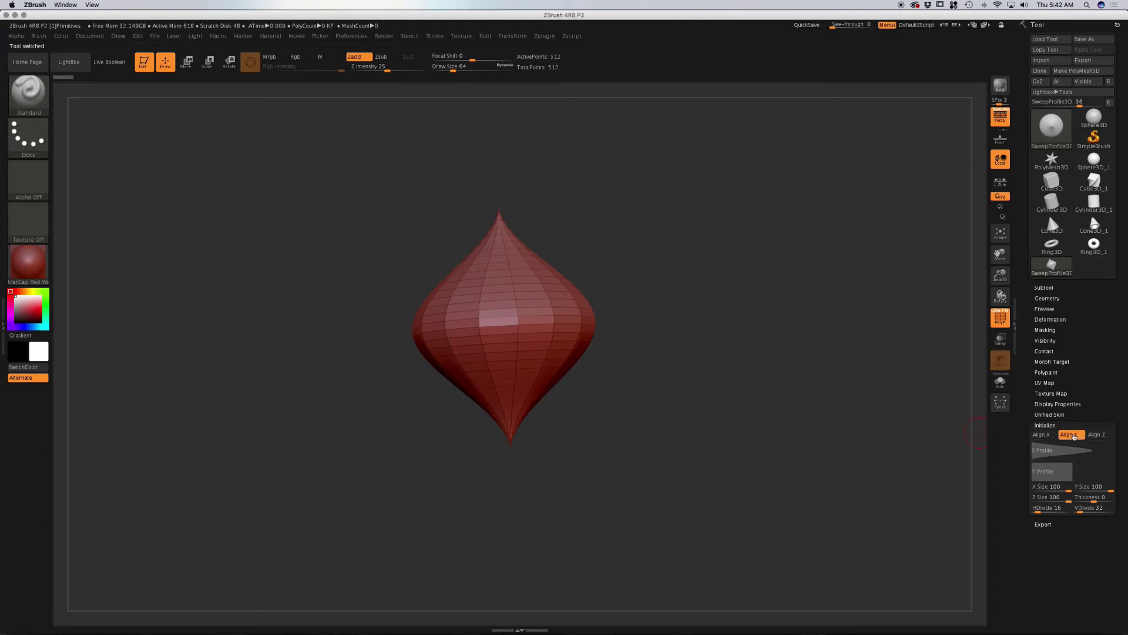
pyautogui.moveTo(1061, 462)
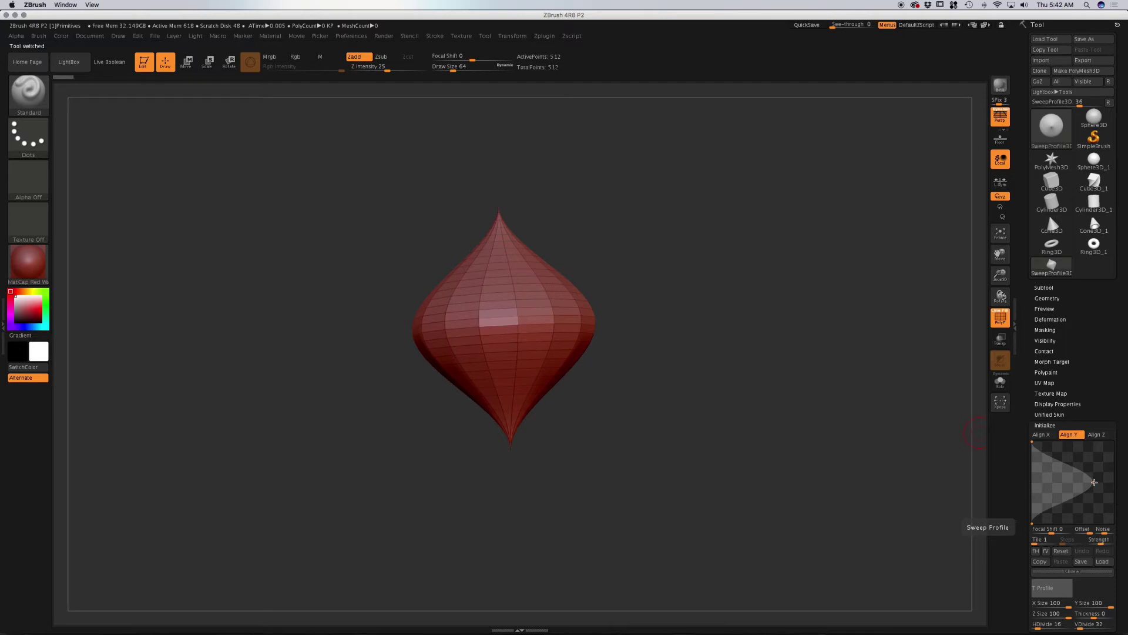
pyautogui.moveTo(1095, 481); pyautogui.dragTo(1103, 482)
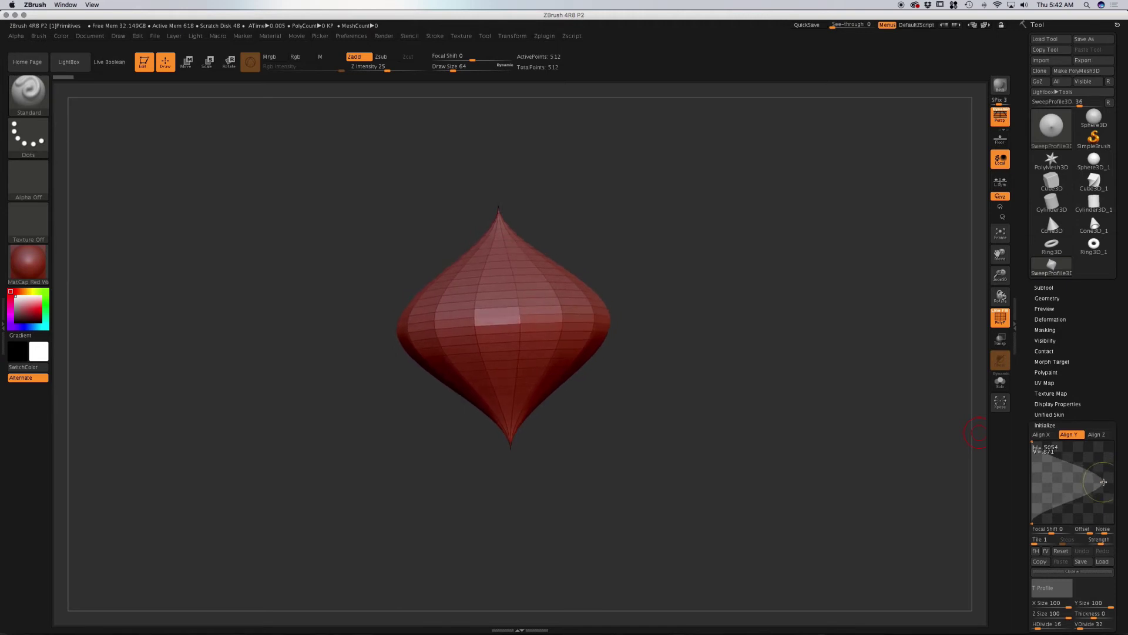
pyautogui.moveTo(1032, 444); pyautogui.dragTo(1044, 443)
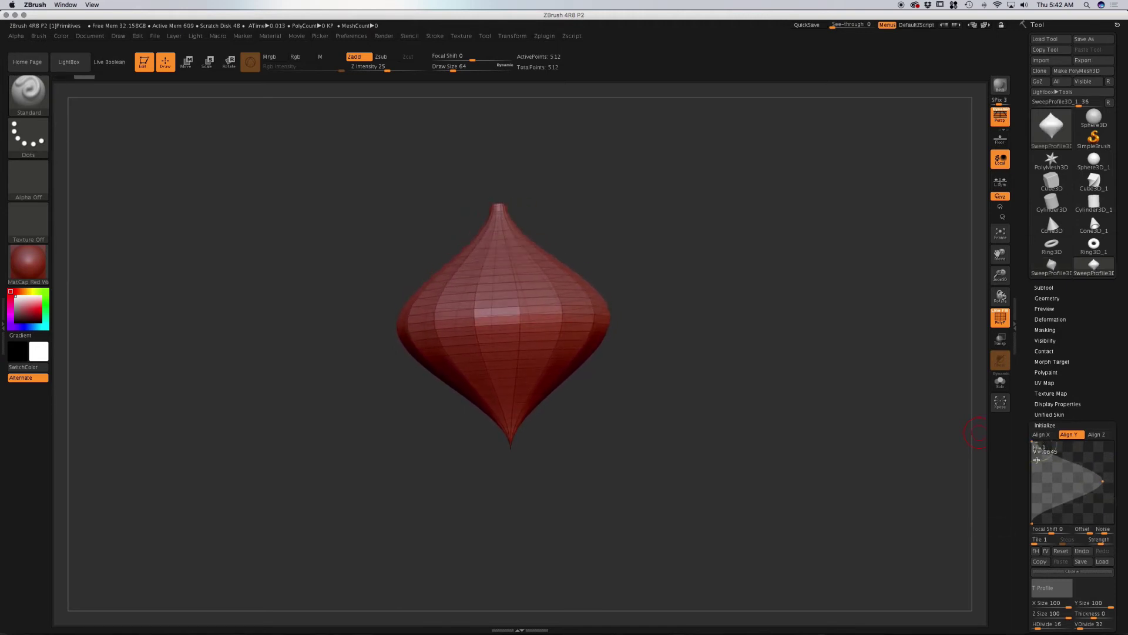
pyautogui.moveTo(1036, 460)
pyautogui.mouseDown()
pyautogui.moveTo(1090, 458)
pyautogui.moveTo(1030, 459)
pyautogui.mouseUp()
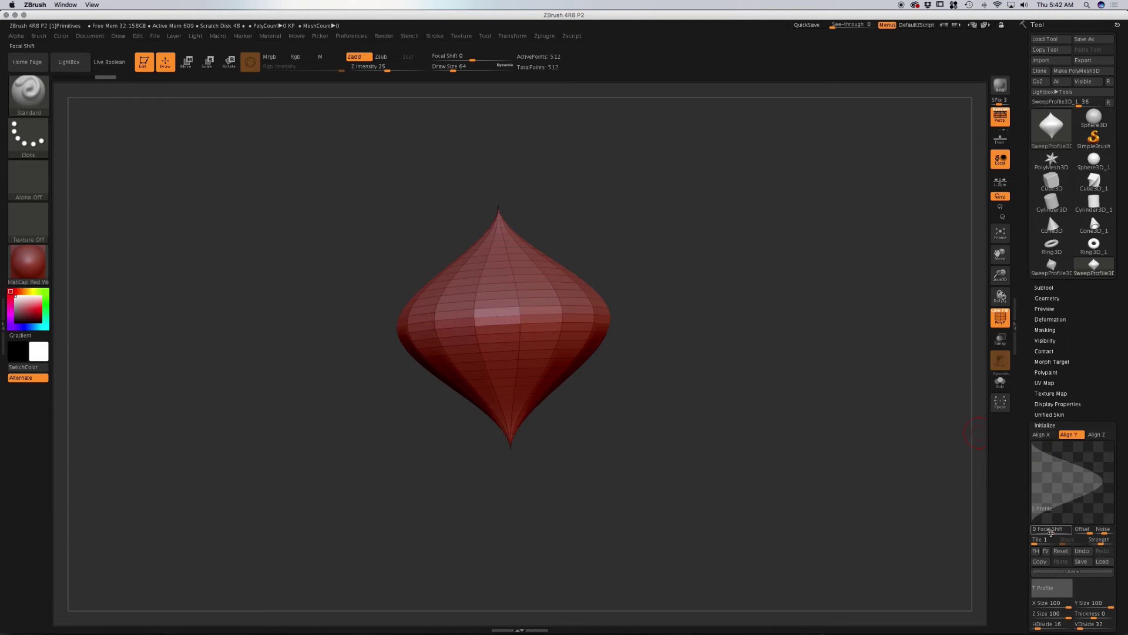
pyautogui.moveTo(1049, 532); pyautogui.dragTo(1097, 532)
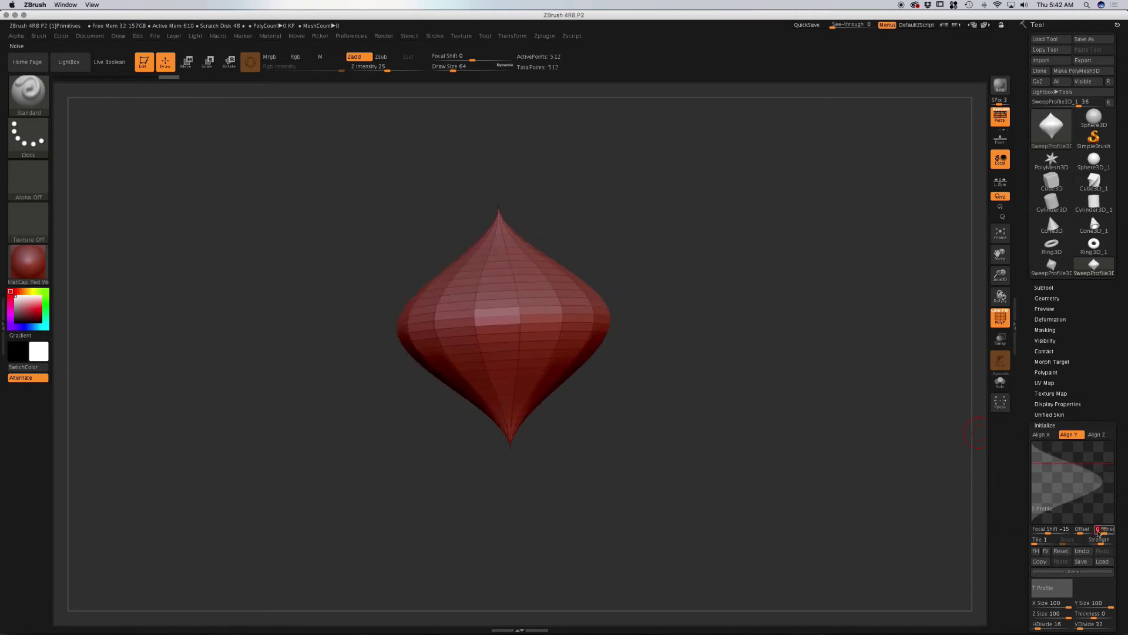
# Step: Reset the S Profile, bend the T Profile curve, then reset the S Profile into a wide cone
pyautogui.click(1061, 551)
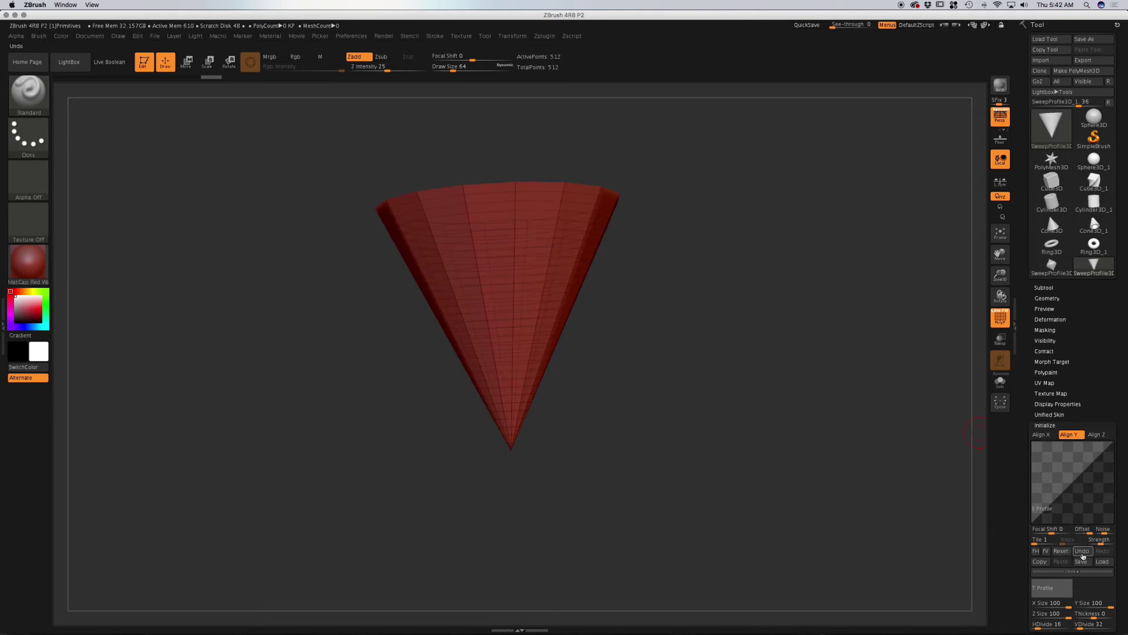
pyautogui.moveTo(1107, 443); pyautogui.dragTo(1091, 442)
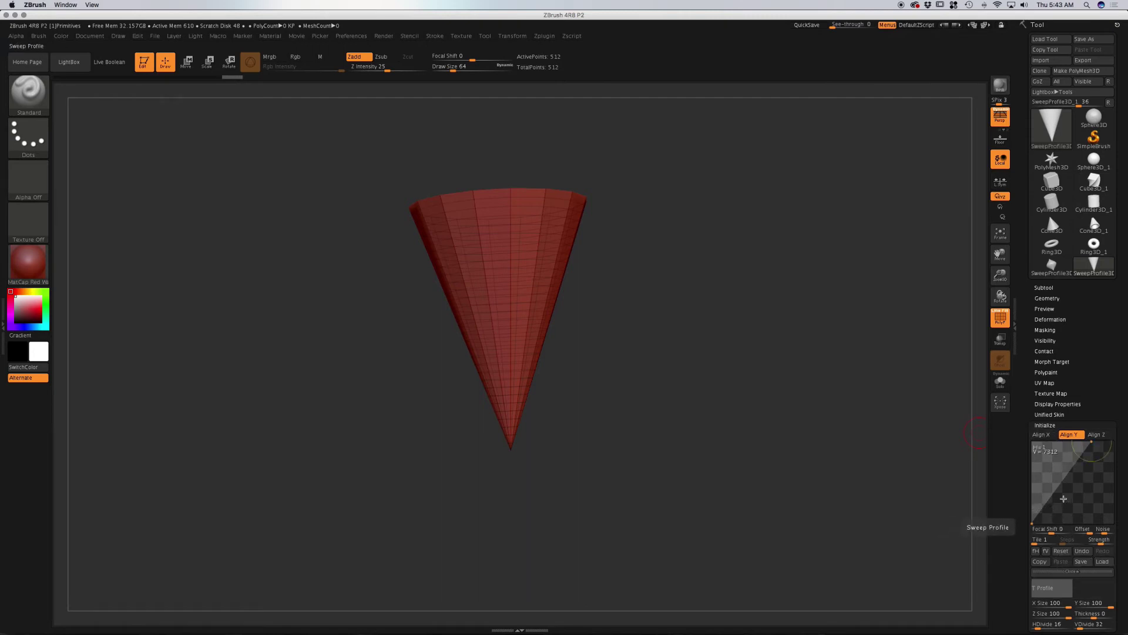
pyautogui.click(1058, 584)
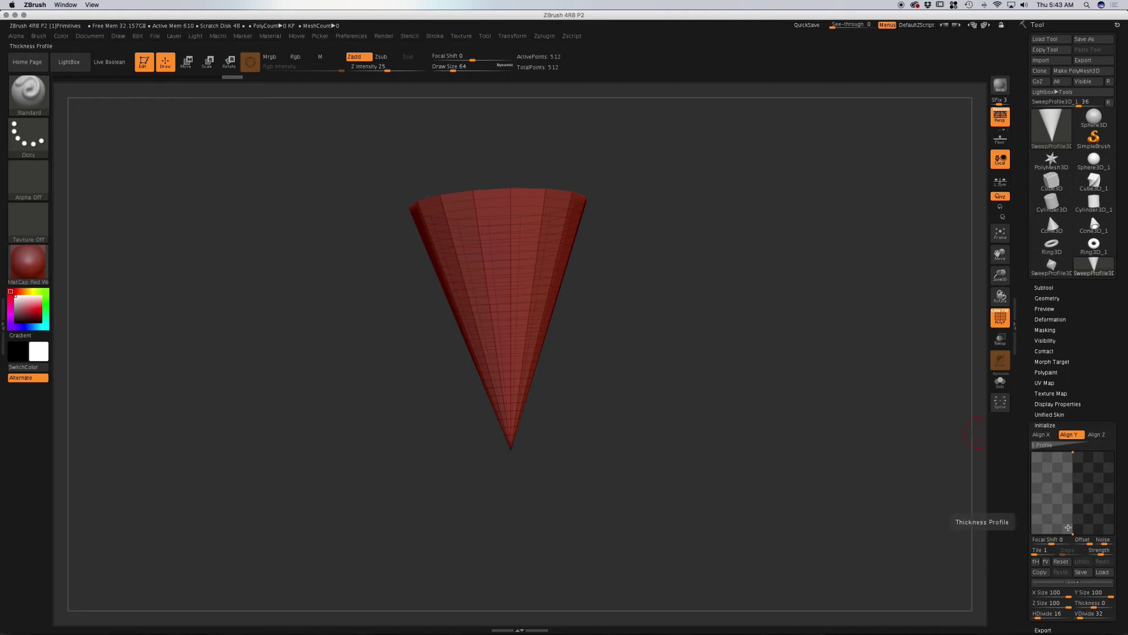
pyautogui.moveTo(1068, 527); pyautogui.dragTo(1068, 510)
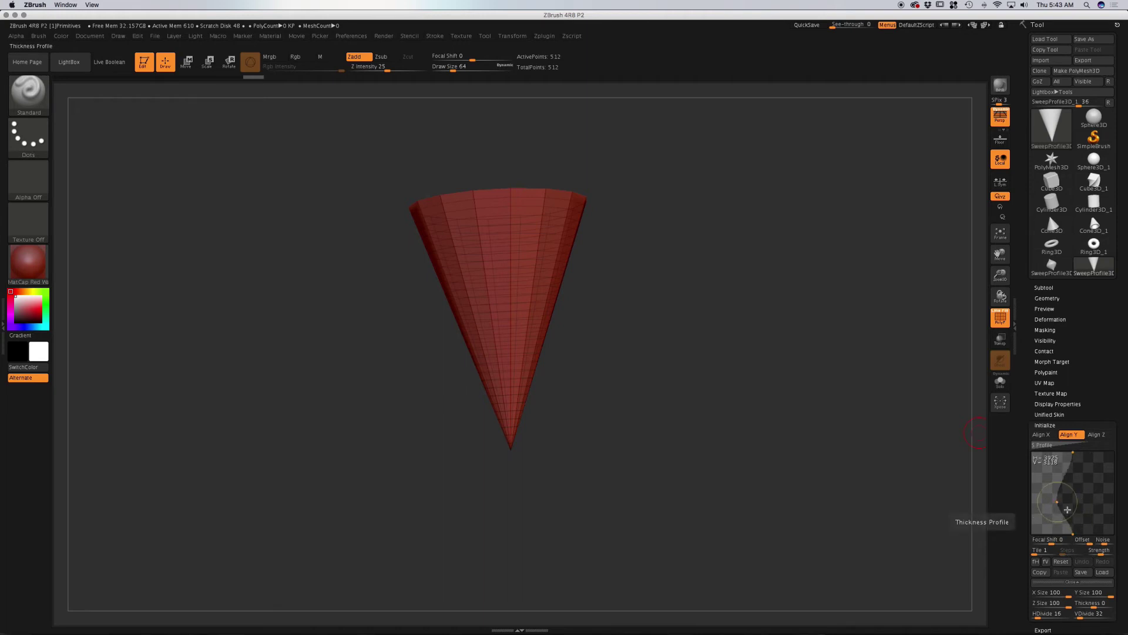
pyautogui.moveTo(1070, 455); pyautogui.dragTo(1066, 464)
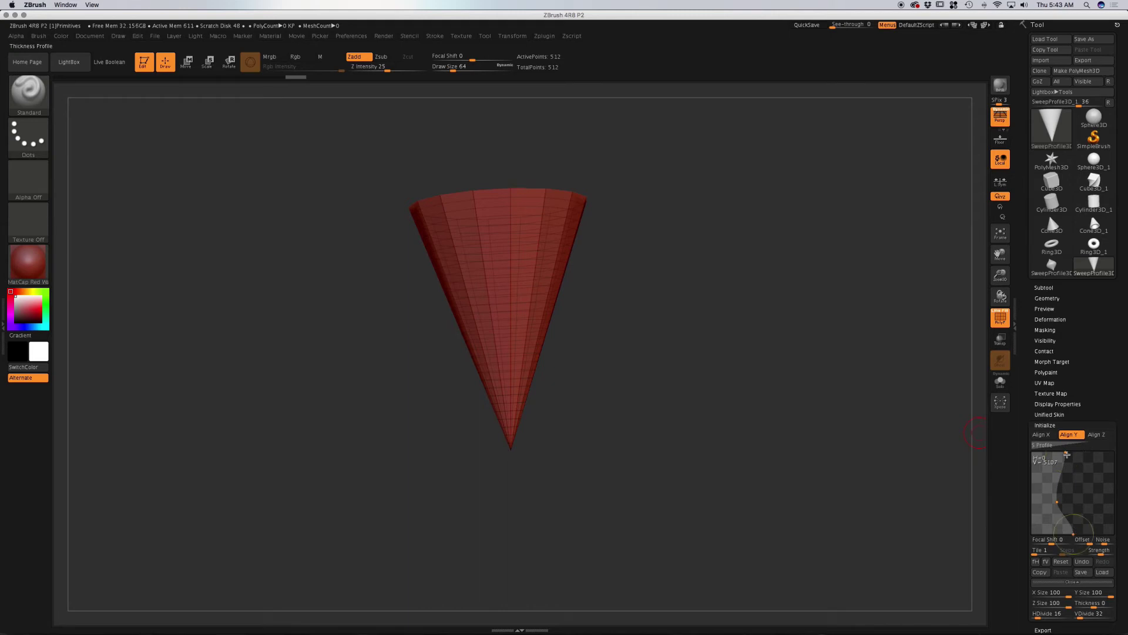
pyautogui.click(1054, 445)
pyautogui.click(1044, 550)
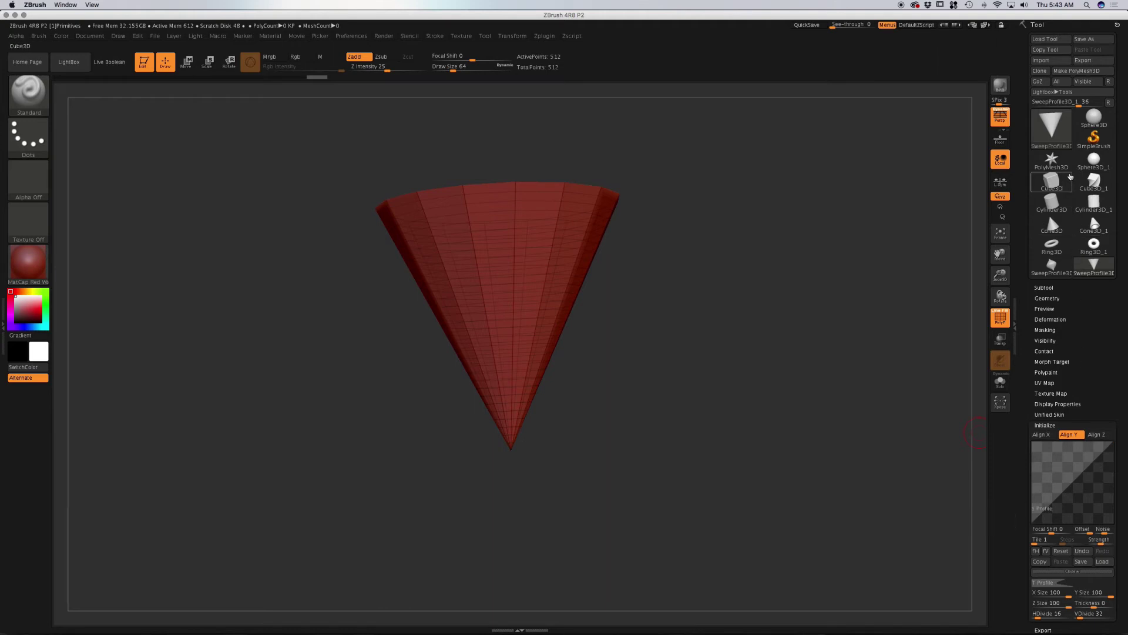
# Step: Open the Quick Pick list of 3D mesh primitives from the Tool thumbnail
pyautogui.click(1051, 125)
pyautogui.moveTo(904, 141)
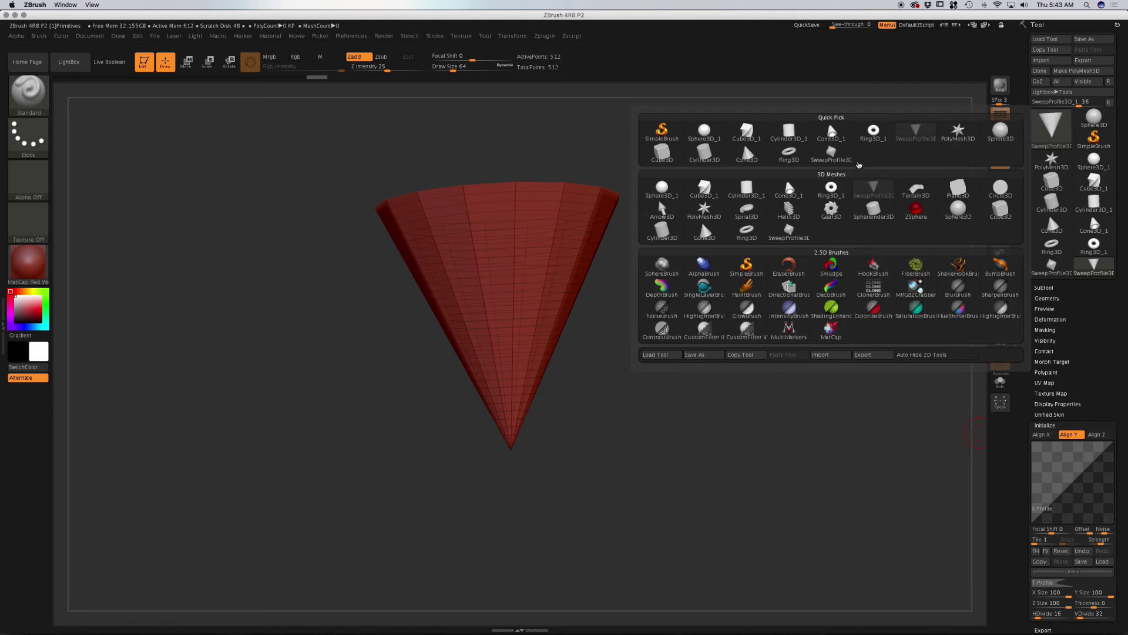
pyautogui.moveTo(846, 196)
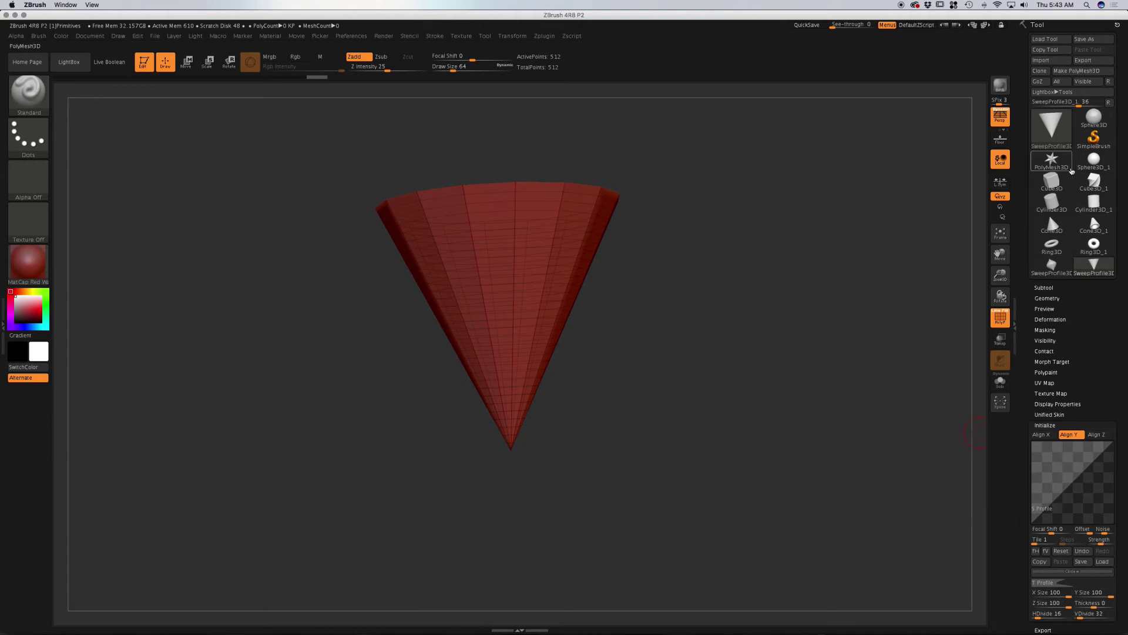
pyautogui.click(1060, 128)
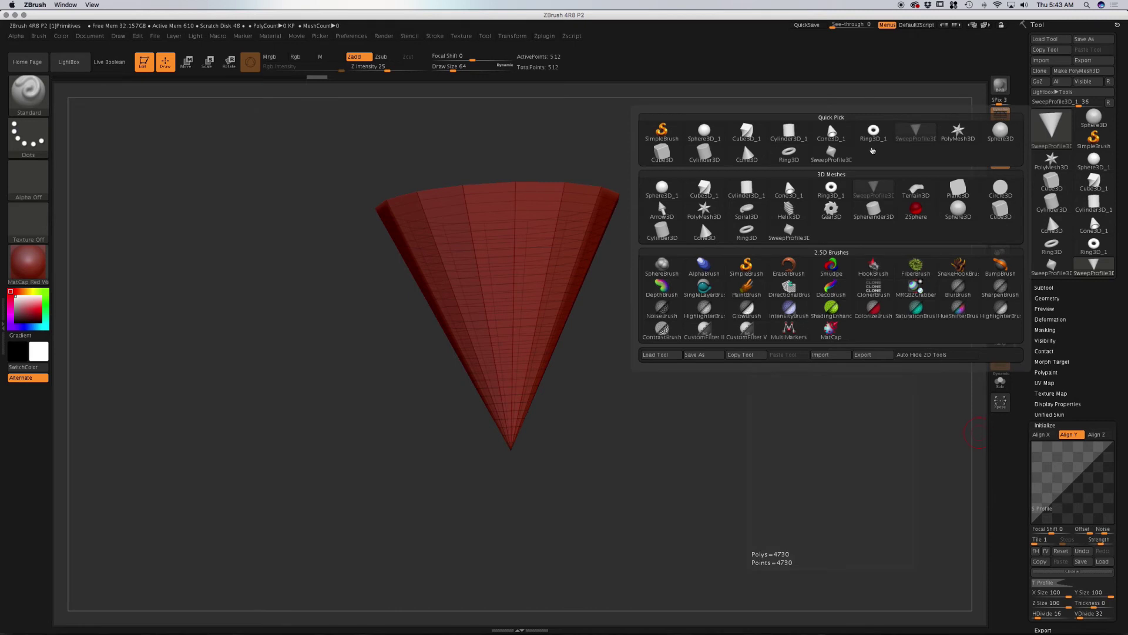
# Step: Load the Terrain3D primitive, tilt the view down, and adjust its height from 46
pyautogui.click(914, 189)
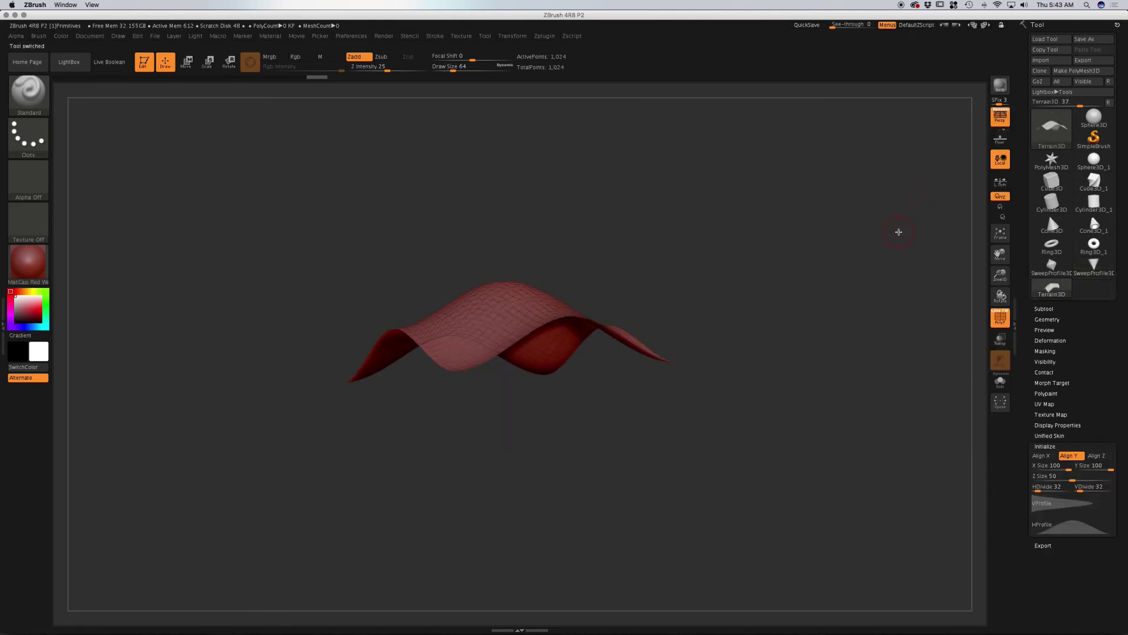
pyautogui.moveTo(698, 300); pyautogui.dragTo(703, 354)
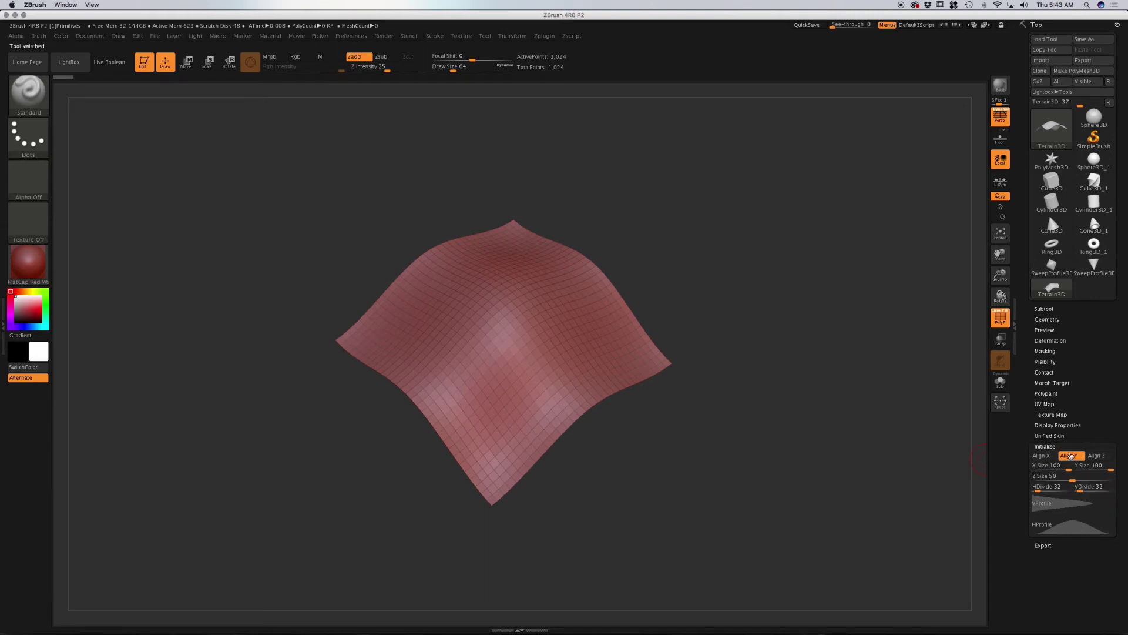
pyautogui.click(1069, 479)
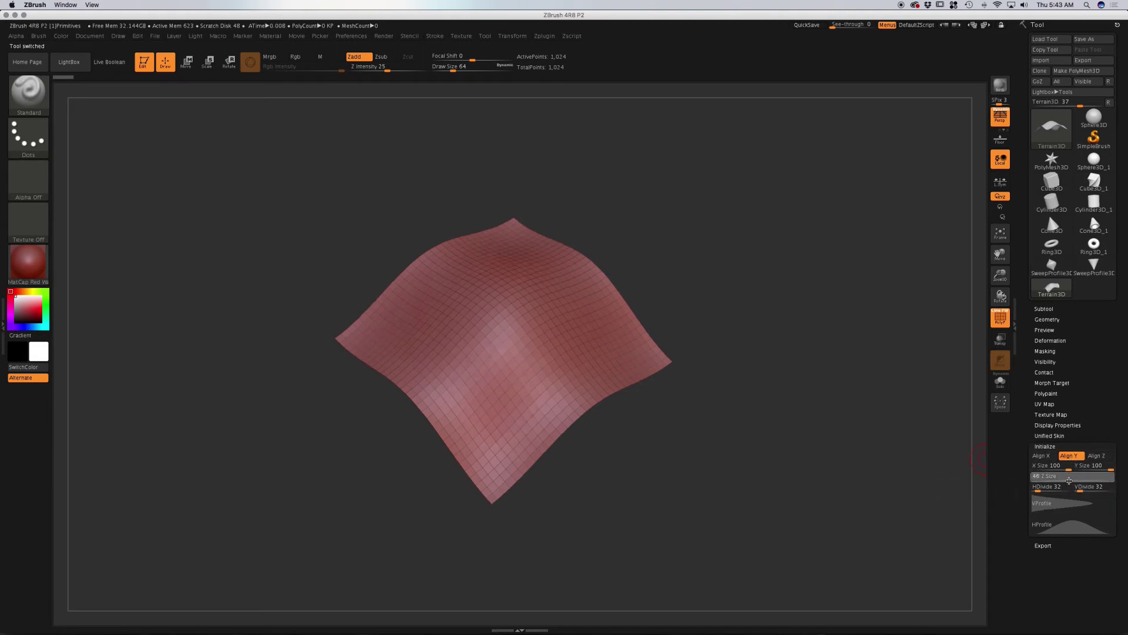
pyautogui.moveTo(1069, 481); pyautogui.dragTo(1078, 481)
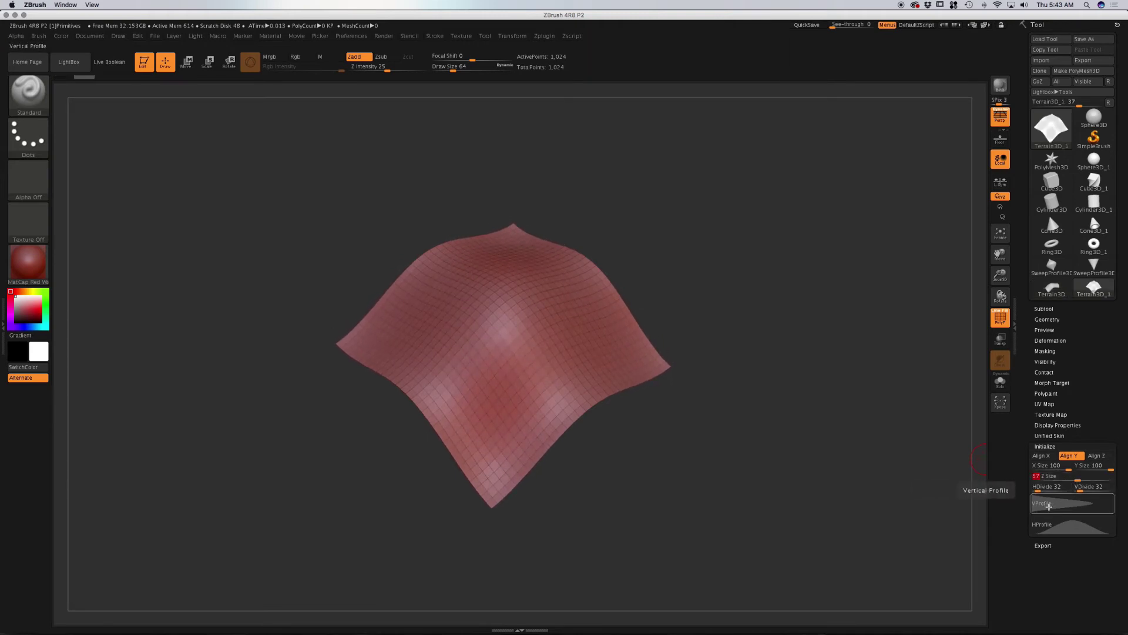
# Step: Reshape the VProfile curve to Focal Shift -18 and tile it four times
pyautogui.click(1058, 498)
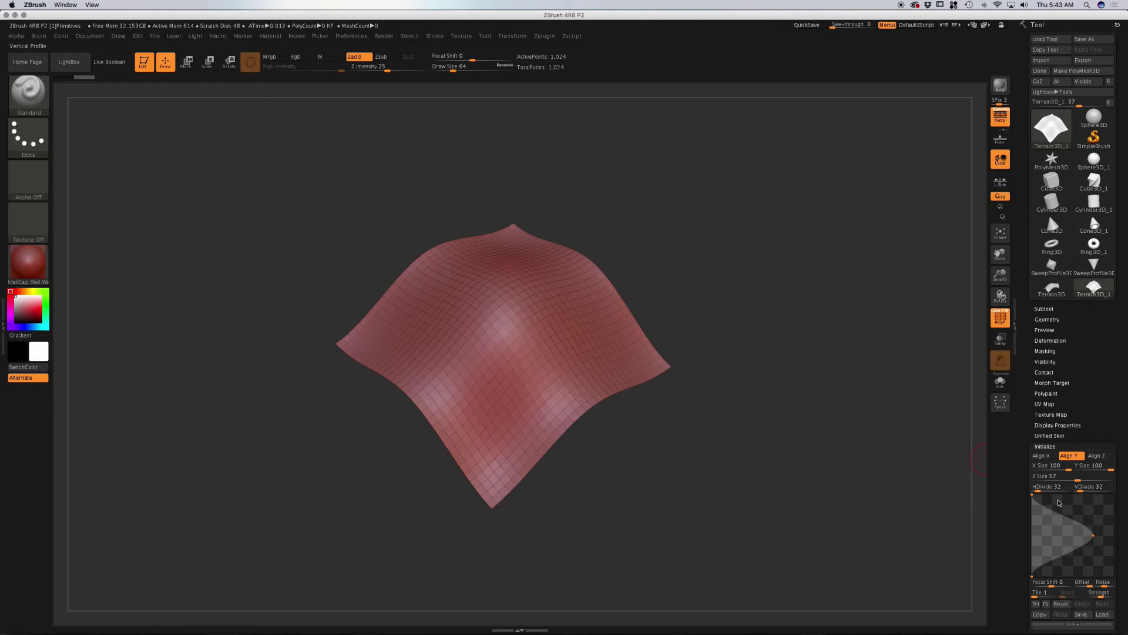
pyautogui.moveTo(1094, 537)
pyautogui.mouseDown()
pyautogui.moveTo(1088, 549)
pyautogui.moveTo(1094, 538)
pyautogui.mouseUp()
pyautogui.moveTo(1032, 495)
pyautogui.mouseDown()
pyautogui.moveTo(1033, 507)
pyautogui.moveTo(1032, 497)
pyautogui.mouseUp()
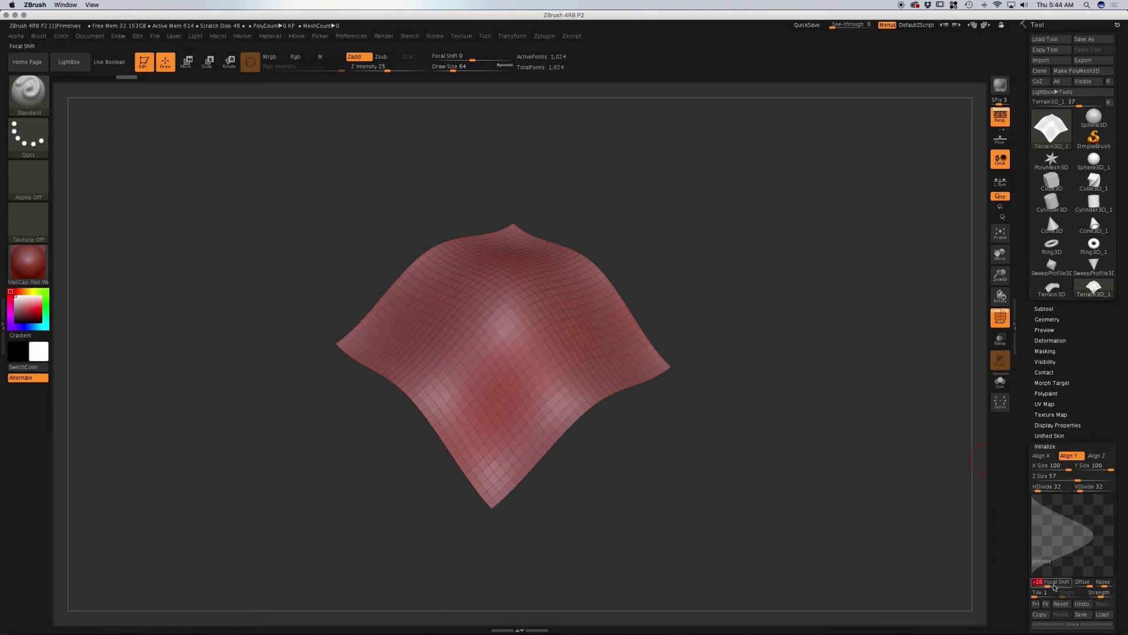
pyautogui.moveTo(1037, 596); pyautogui.dragTo(1035, 600)
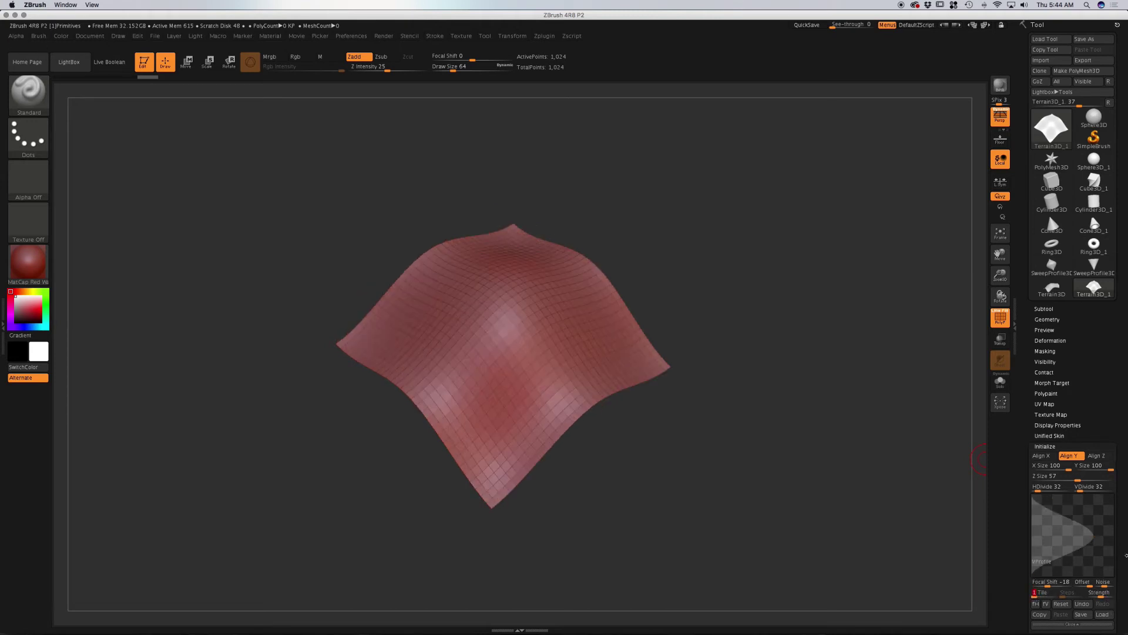
# Step: Collapse VProfile and reshape HProfile, raising its peak and shifting its right endpoint
pyautogui.click(1088, 624)
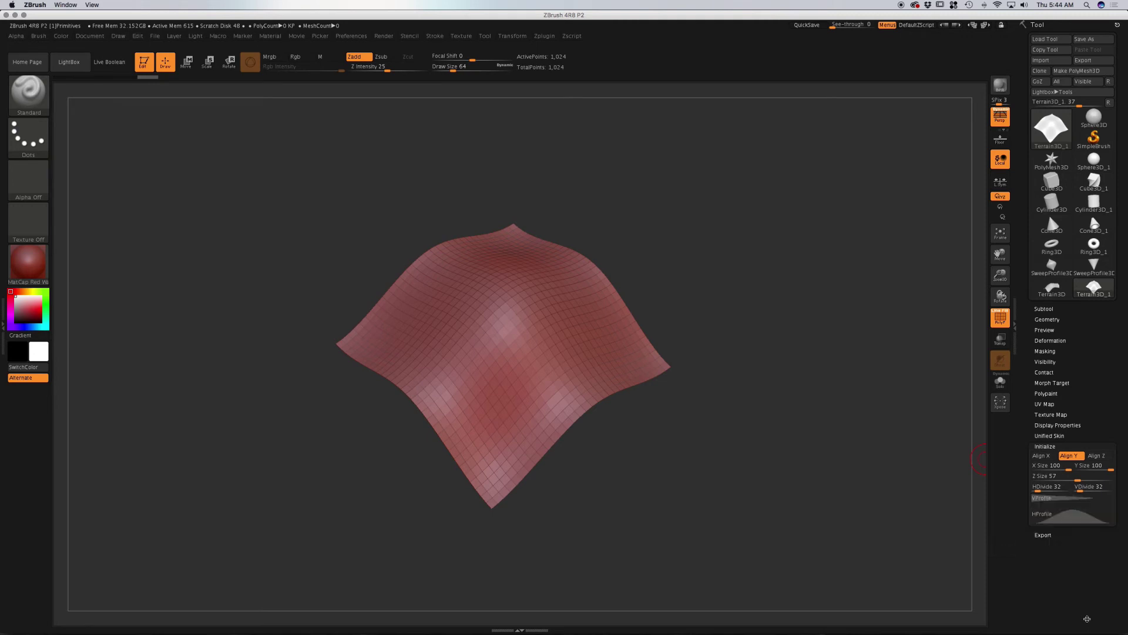
pyautogui.click(1075, 518)
pyautogui.moveTo(1072, 525); pyautogui.dragTo(1072, 551)
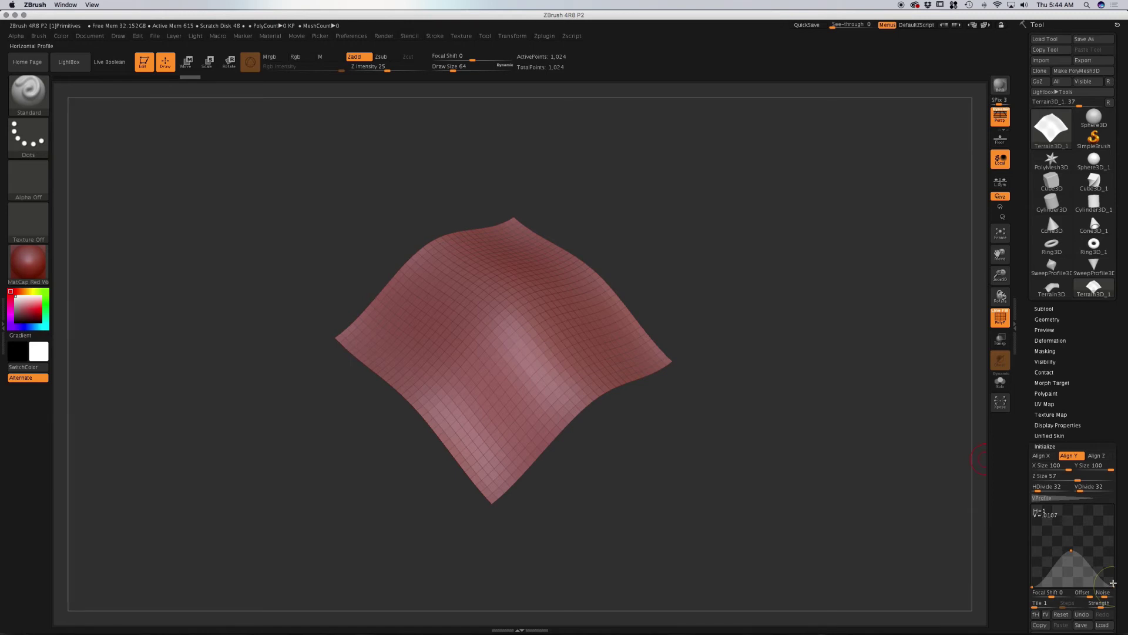
pyautogui.moveTo(1114, 586)
pyautogui.mouseDown()
pyautogui.moveTo(1114, 565)
pyautogui.moveTo(1113, 598)
pyautogui.mouseUp()
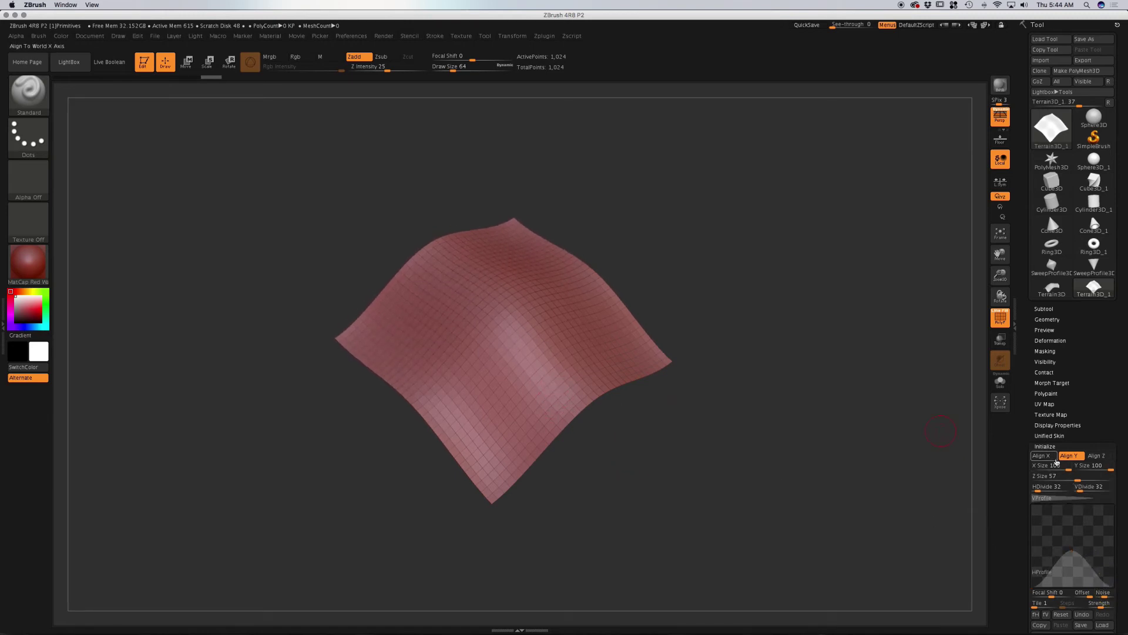
# Step: Replace the terrain with a Plane3D primitive and orbit to a new view
pyautogui.click(1051, 126)
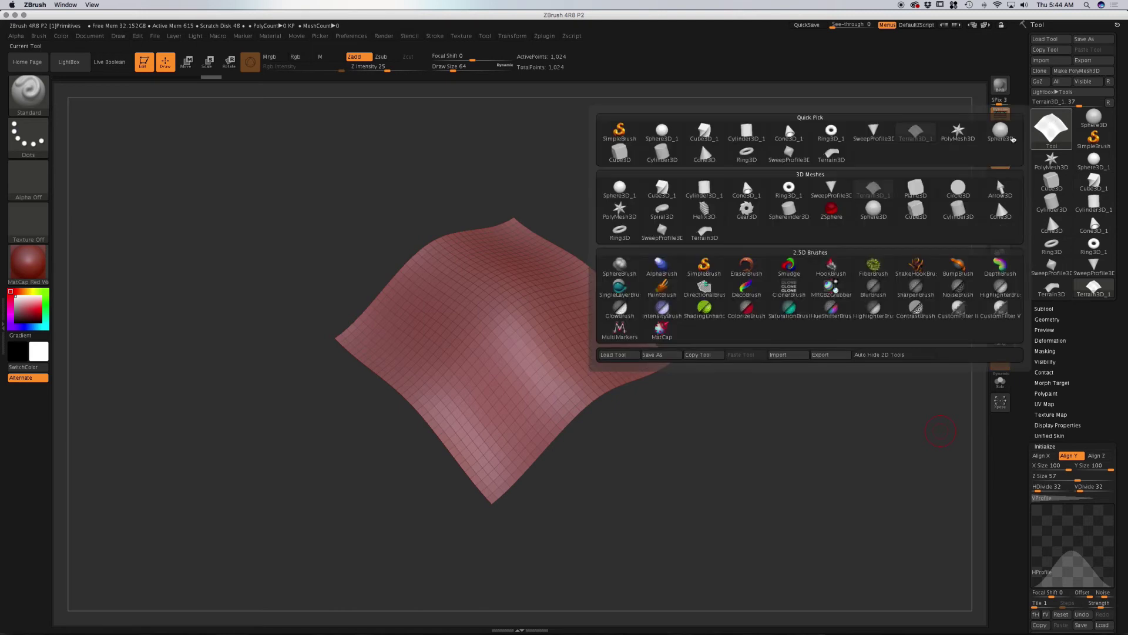
pyautogui.click(910, 189)
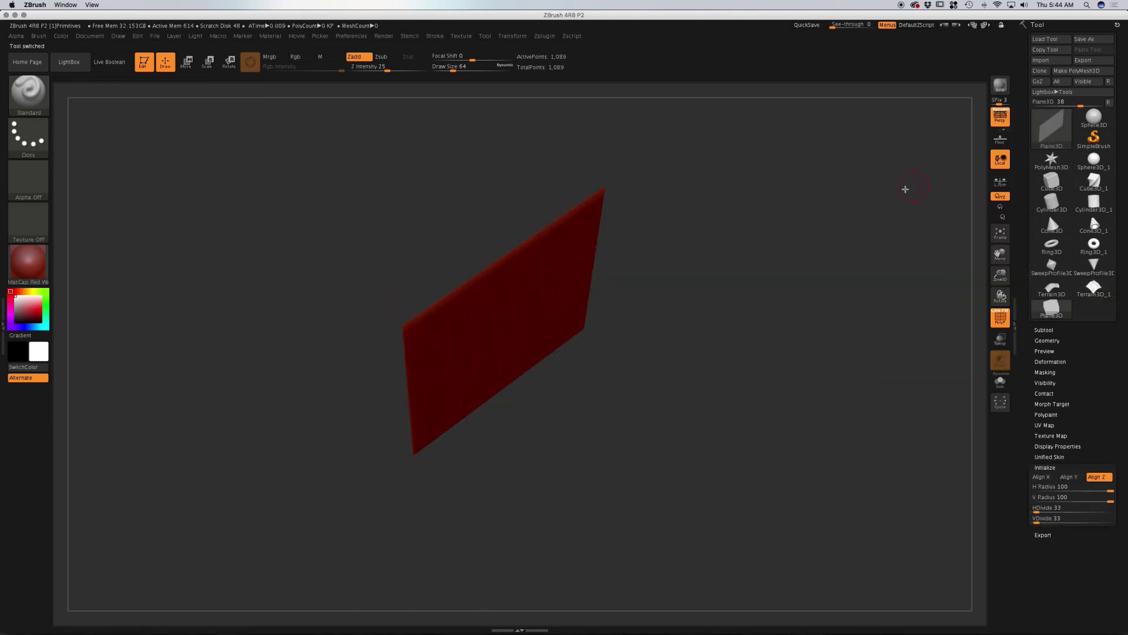
pyautogui.moveTo(739, 268); pyautogui.dragTo(730, 258)
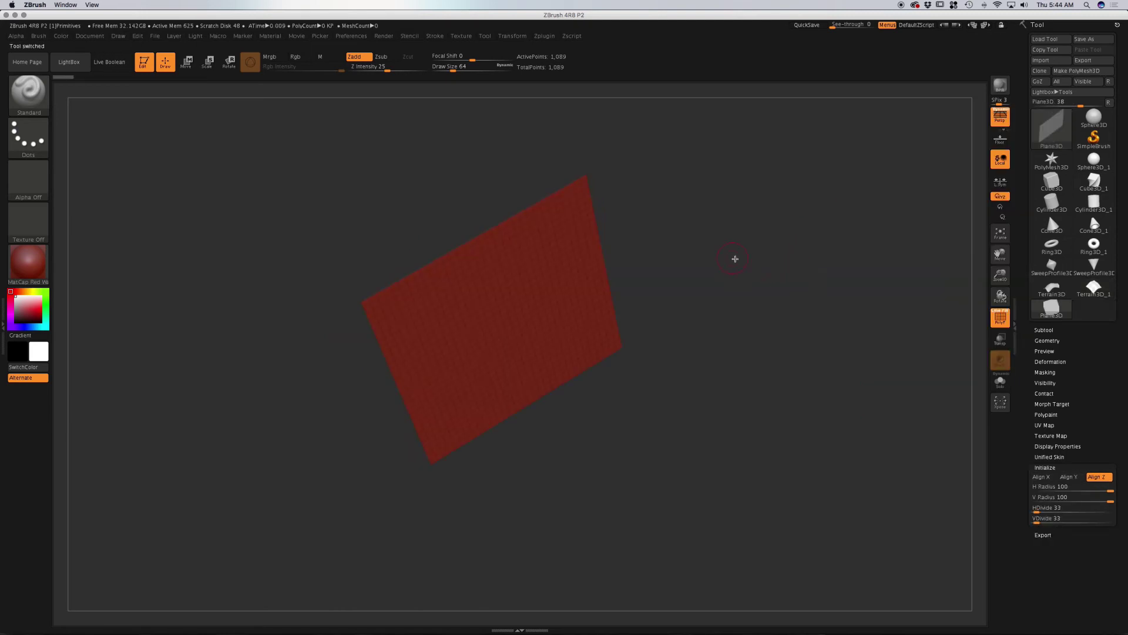
# Step: Lower the plane's H Radius to 78, leaving V Radius at 100
pyautogui.click(1103, 491)
pyautogui.moveTo(1095, 491); pyautogui.dragTo(1092, 491)
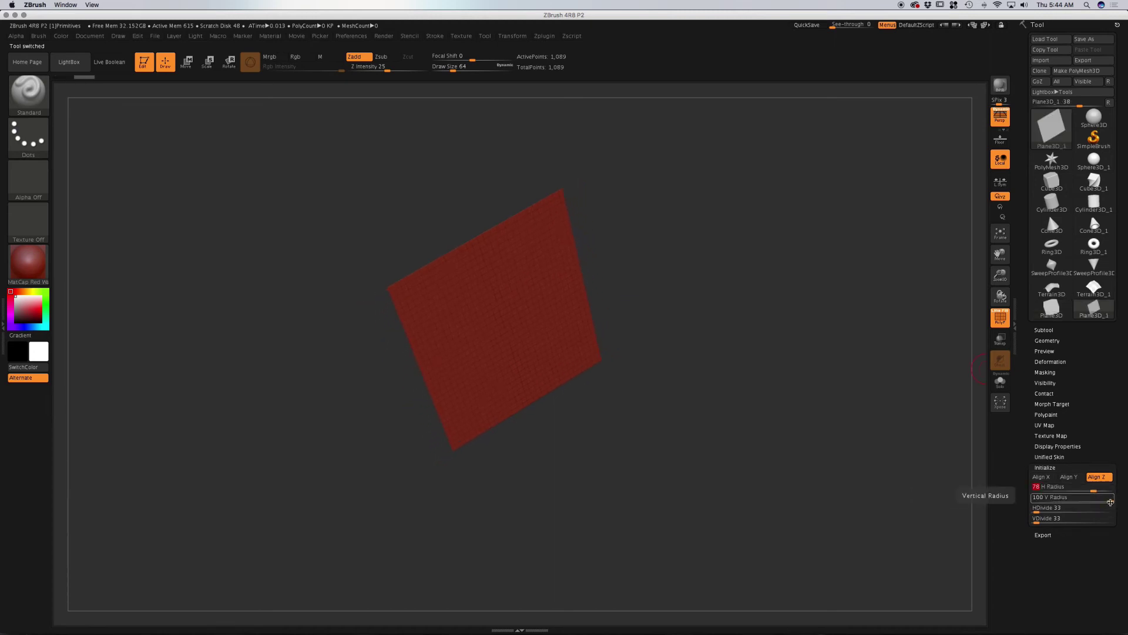
pyautogui.click(1105, 500)
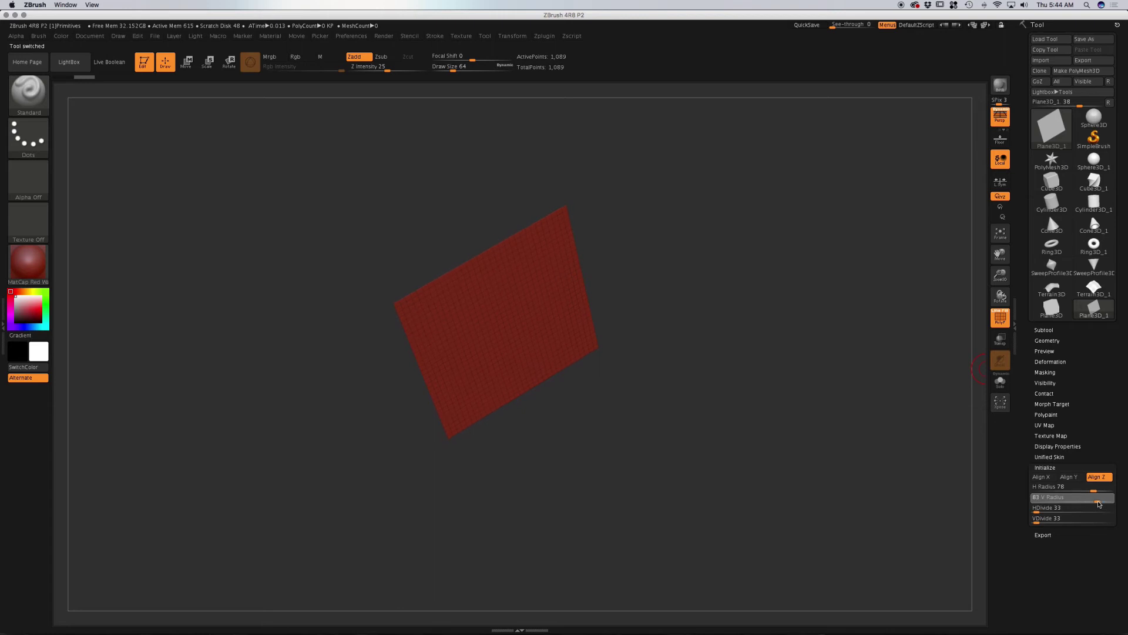
pyautogui.click(1051, 127)
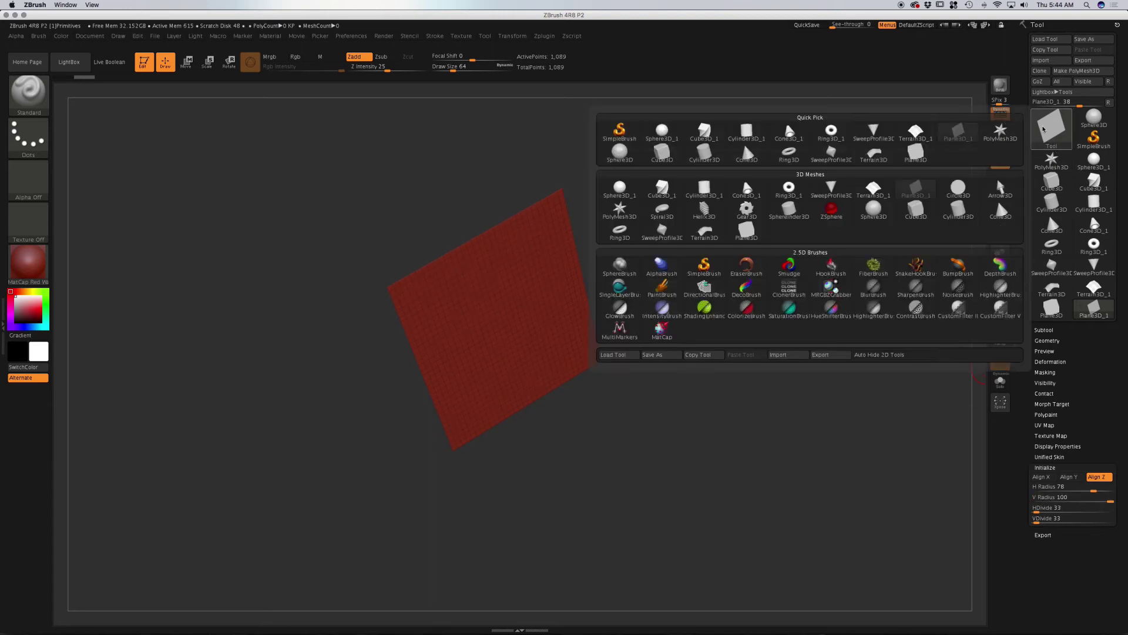
# Step: Swap in Circle3D, test Coverage, IRadius1 and ORadius2, ending at Coverage 360, Inner Radius 0
pyautogui.click(953, 191)
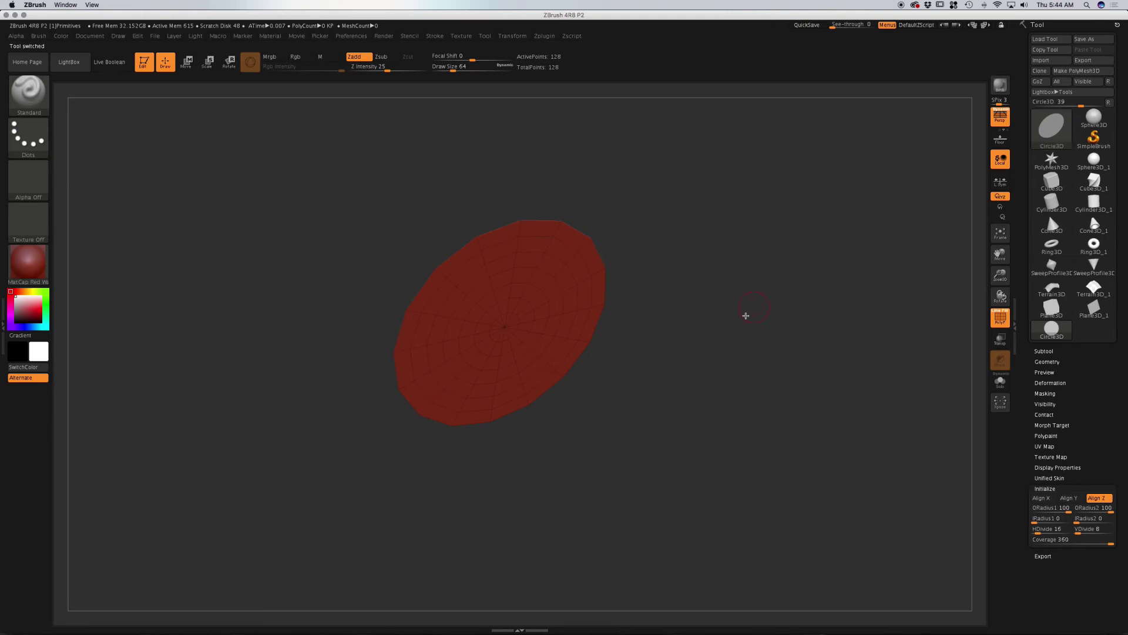
pyautogui.keyDown('shift'); pyautogui.moveTo(718, 330); pyautogui.dragTo(698, 300); pyautogui.keyUp('shift')
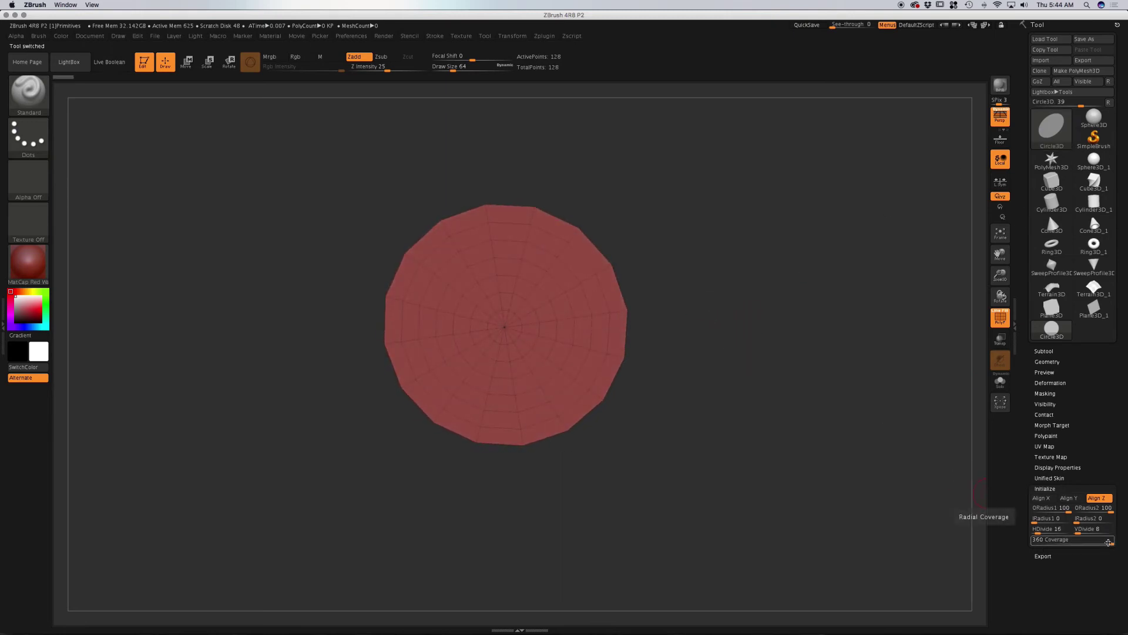
pyautogui.moveTo(1110, 543)
pyautogui.mouseDown()
pyautogui.moveTo(1073, 543)
pyautogui.moveTo(1120, 543)
pyautogui.mouseUp()
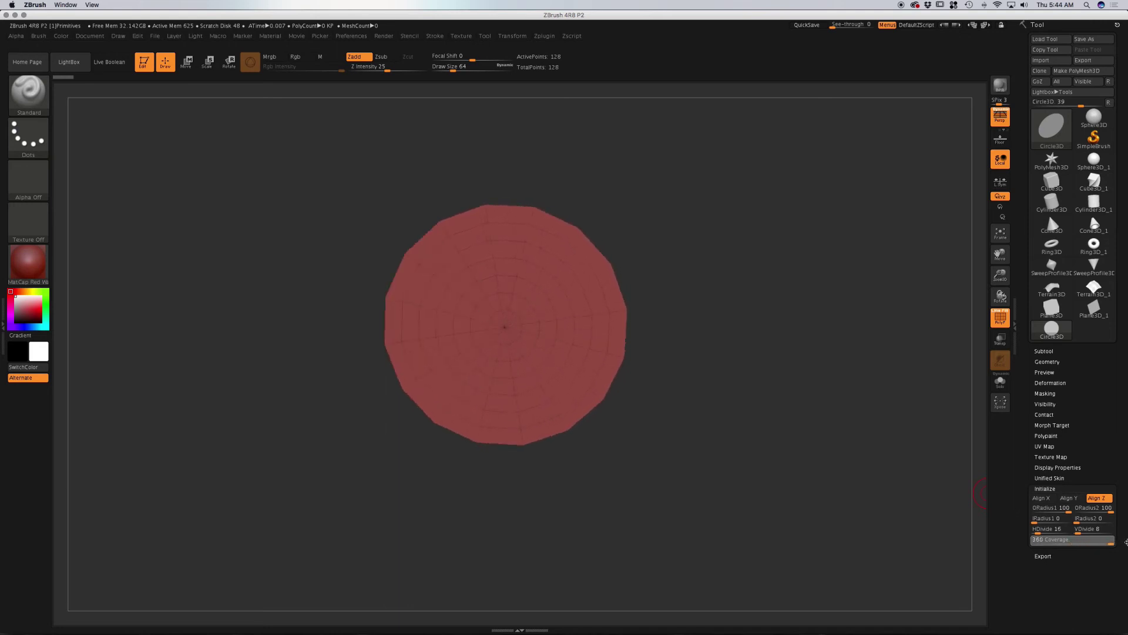
pyautogui.moveTo(1040, 521); pyautogui.dragTo(1050, 525)
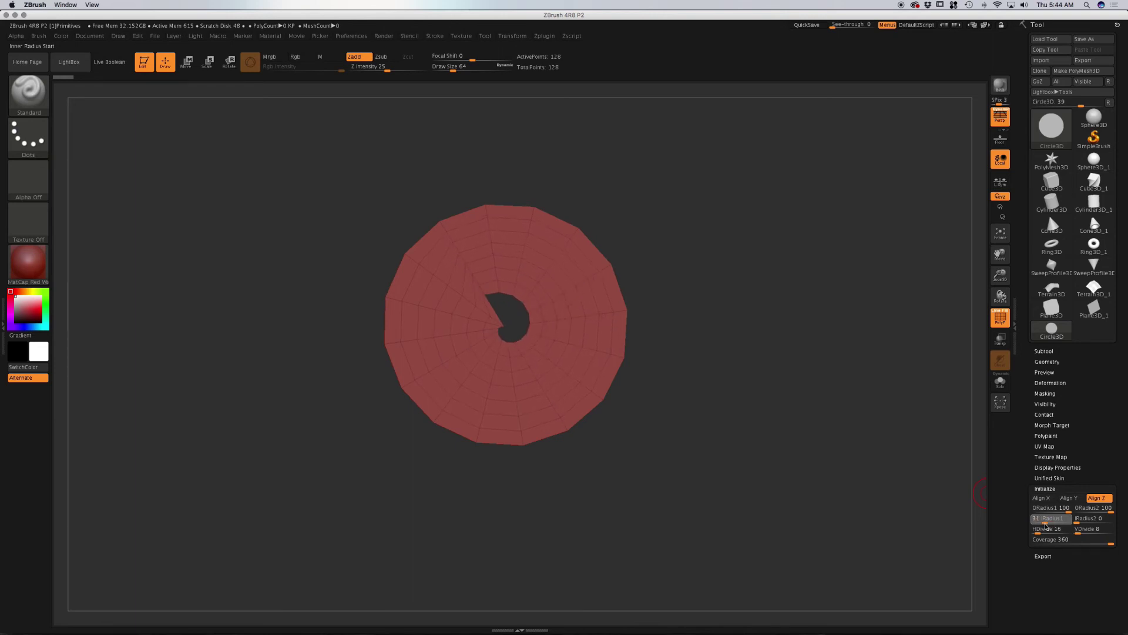
pyautogui.moveTo(1045, 525); pyautogui.dragTo(1028, 526)
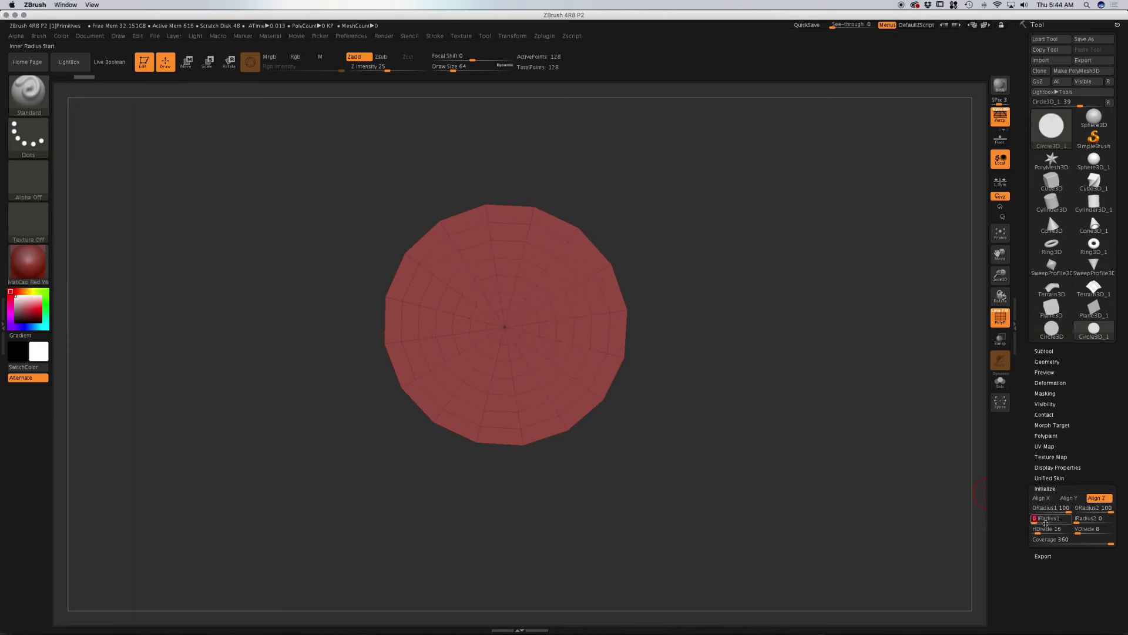
pyautogui.moveTo(1099, 511); pyautogui.dragTo(1114, 554)
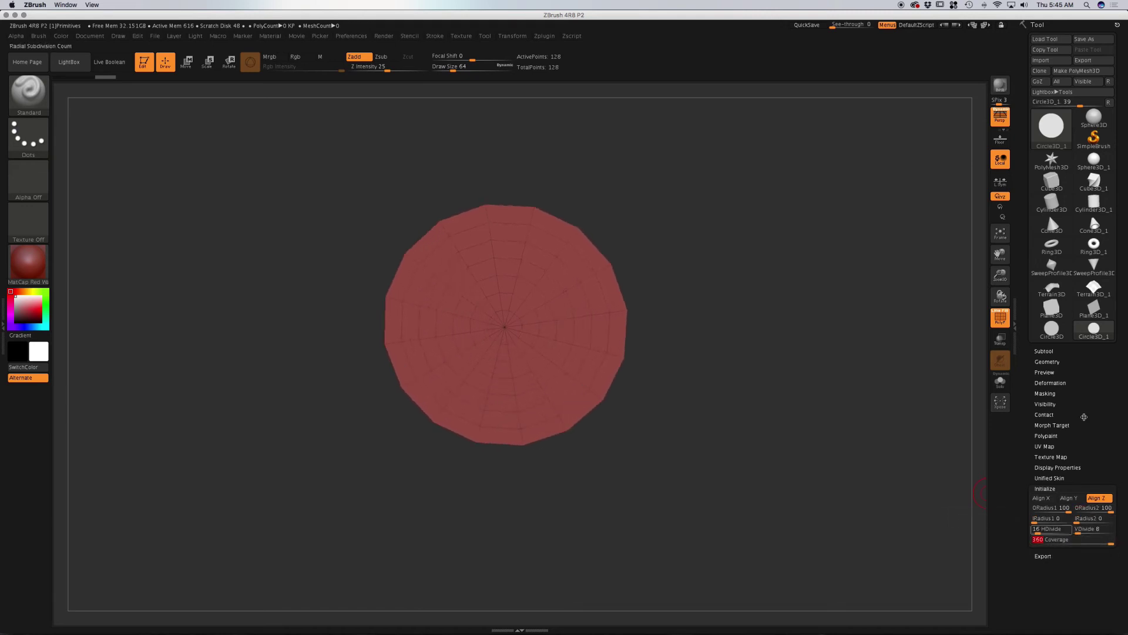
pyautogui.click(1052, 135)
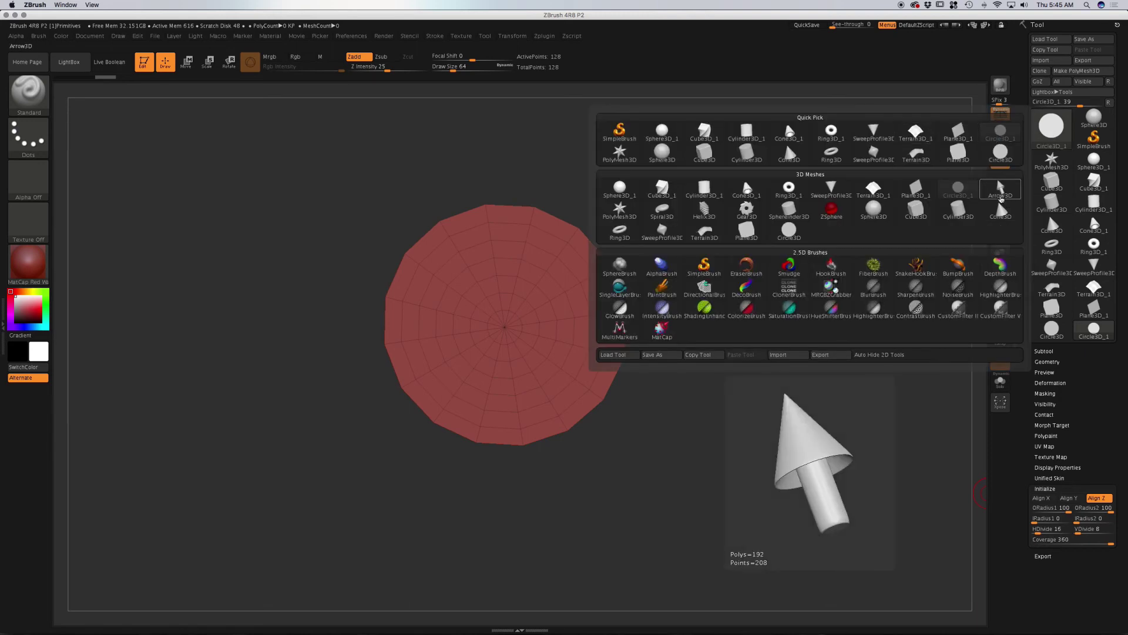
# Step: Load Arrow3D and set TipR 44, Inset 0 and BaseR 10 for a solid arrowhead
pyautogui.click(1003, 198)
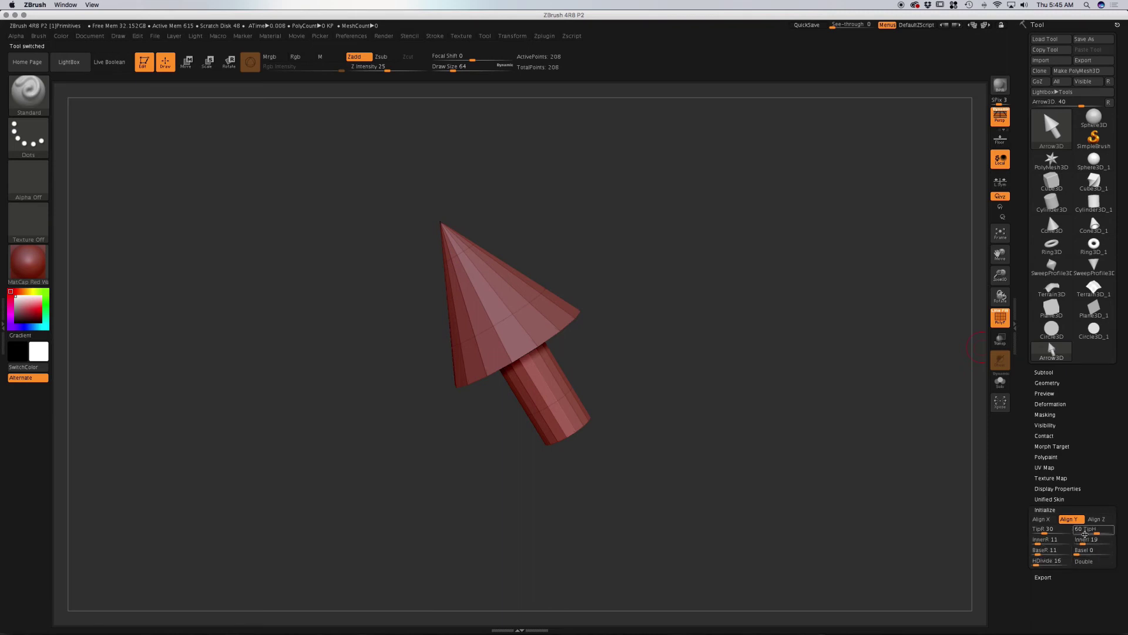
pyautogui.moveTo(1045, 531)
pyautogui.mouseDown()
pyautogui.moveTo(1090, 532)
pyautogui.moveTo(1043, 543)
pyautogui.mouseUp()
pyautogui.moveTo(688, 460); pyautogui.dragTo(741, 415)
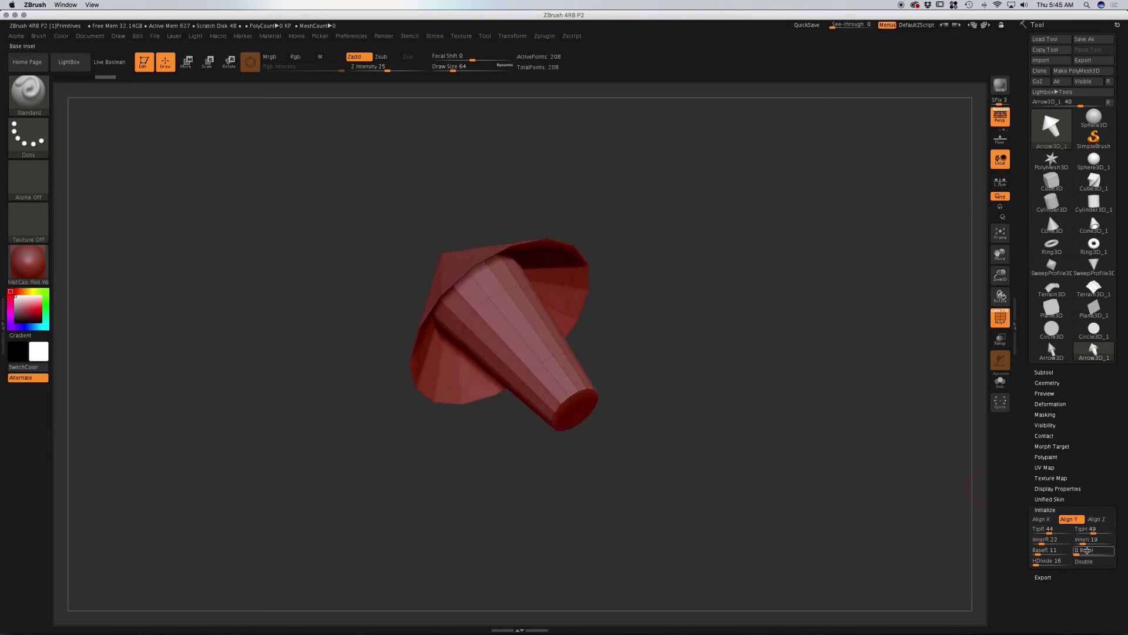
pyautogui.moveTo(1084, 539)
pyautogui.mouseDown()
pyautogui.moveTo(1036, 553)
pyautogui.moveTo(1073, 555)
pyautogui.mouseUp()
pyautogui.click(1043, 557)
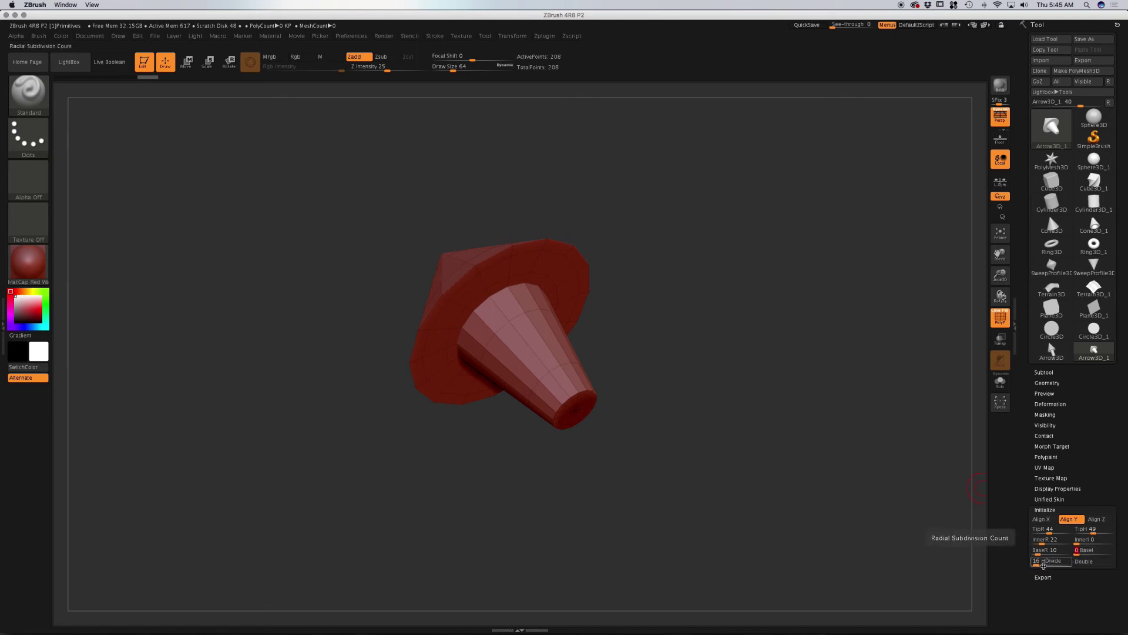
pyautogui.click(1055, 134)
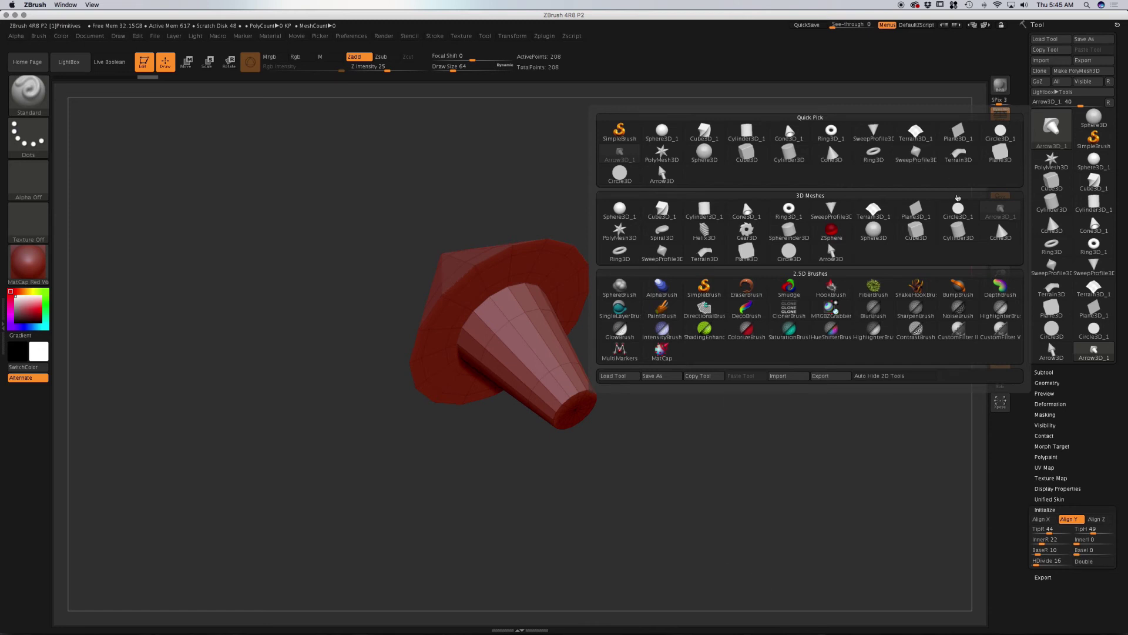
# Step: Switch to the six-pointed PolyMesh3D star and orbit it to a new view
pyautogui.click(640, 238)
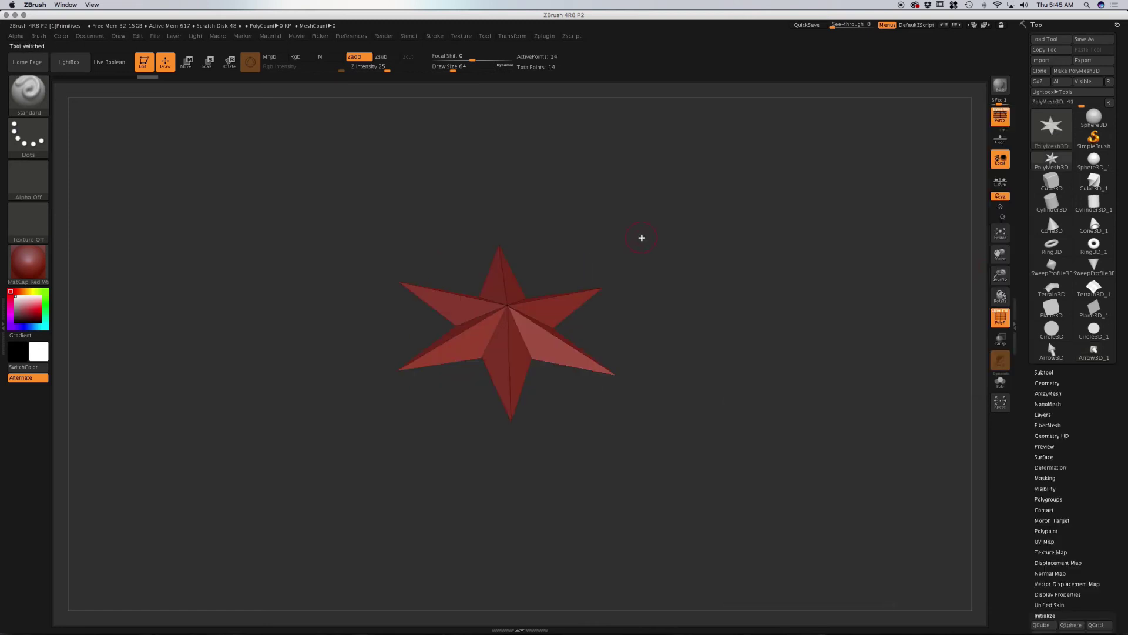
pyautogui.moveTo(642, 239); pyautogui.dragTo(701, 335)
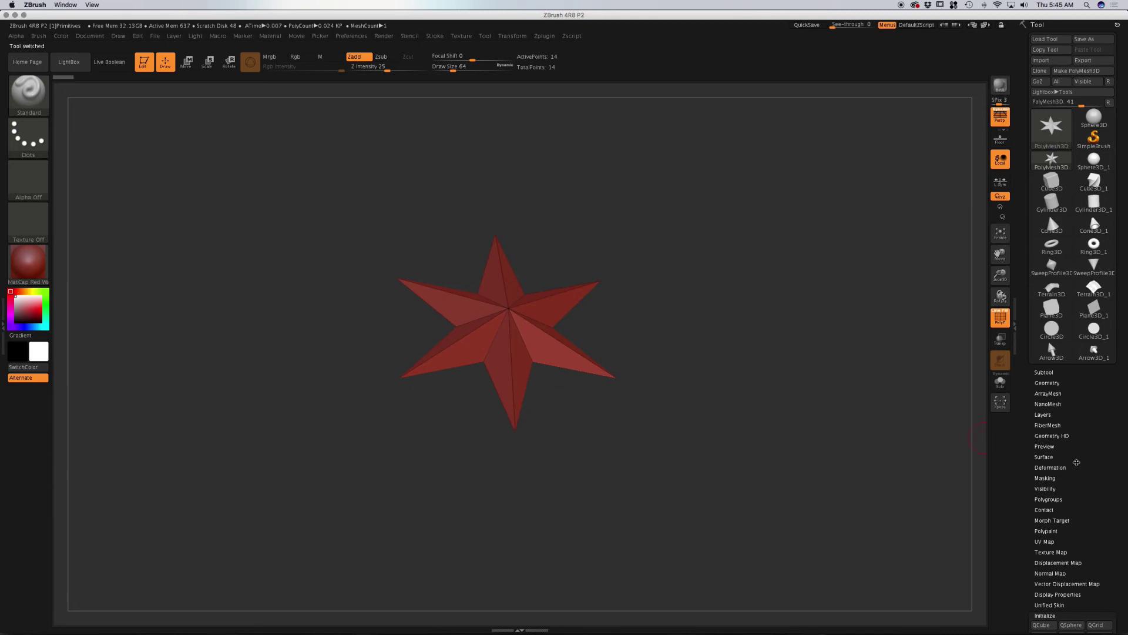
pyautogui.scroll(-10, 1117, 404)
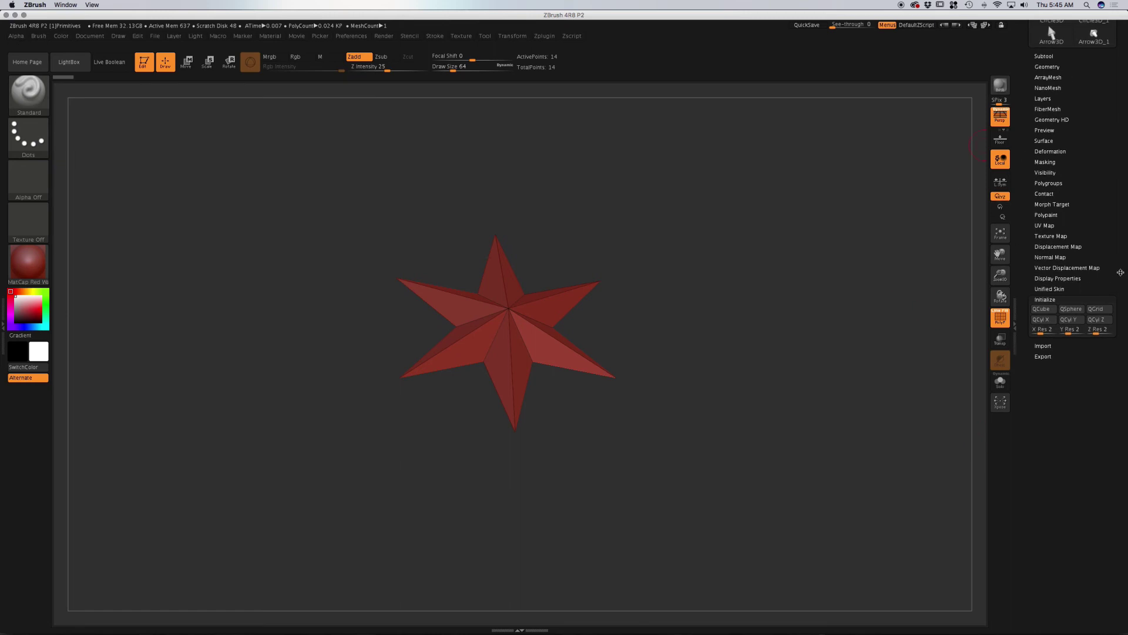
# Step: Load the Spiral3D primitive and orbit it to a straight front view
pyautogui.scroll(10, 1051, 32)
pyautogui.click(1059, 146)
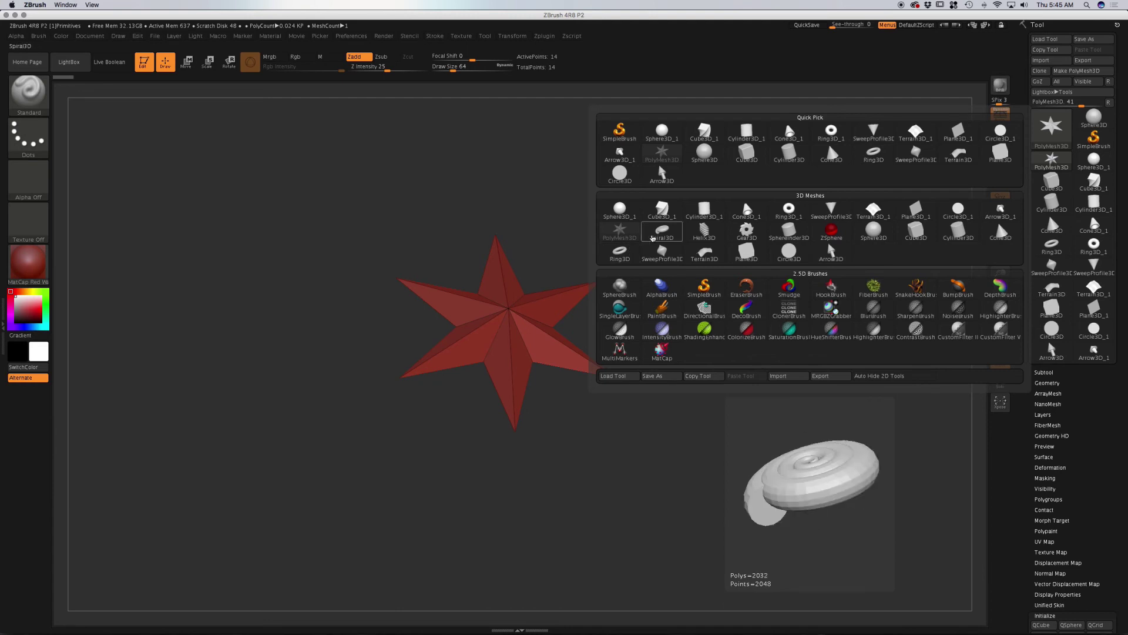
pyautogui.click(670, 240)
pyautogui.keyDown('shift'); pyautogui.moveTo(672, 290); pyautogui.dragTo(660, 219); pyautogui.keyUp('shift')
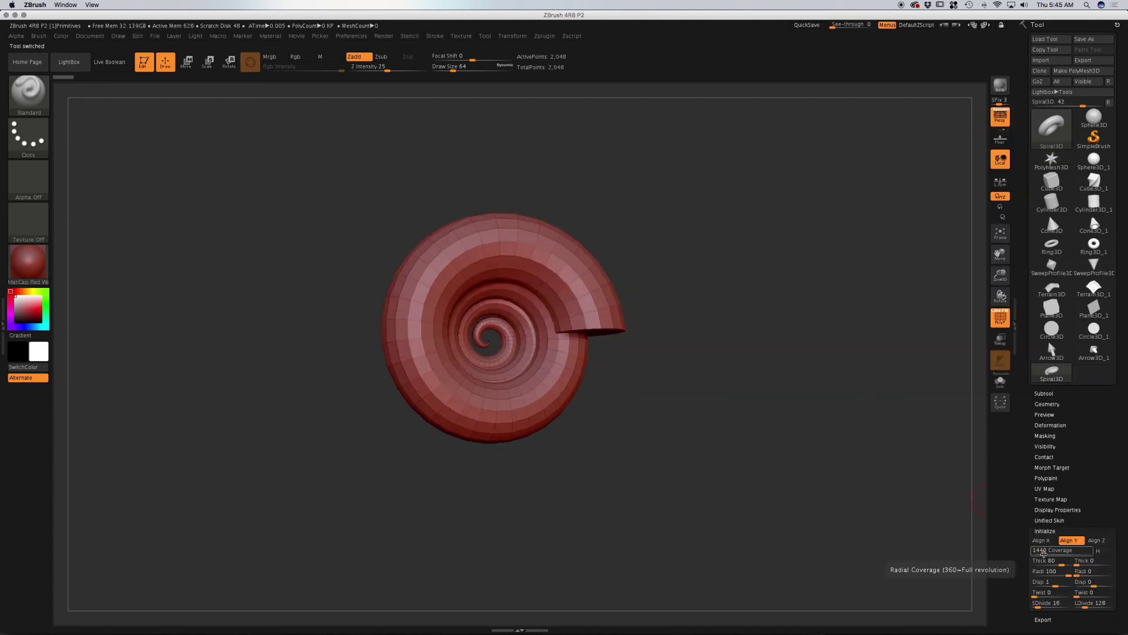
# Step: Set spiral Coverage to 1429, thin its starting thickness and widen its end radius
pyautogui.moveTo(1039, 550); pyautogui.dragTo(1038, 552)
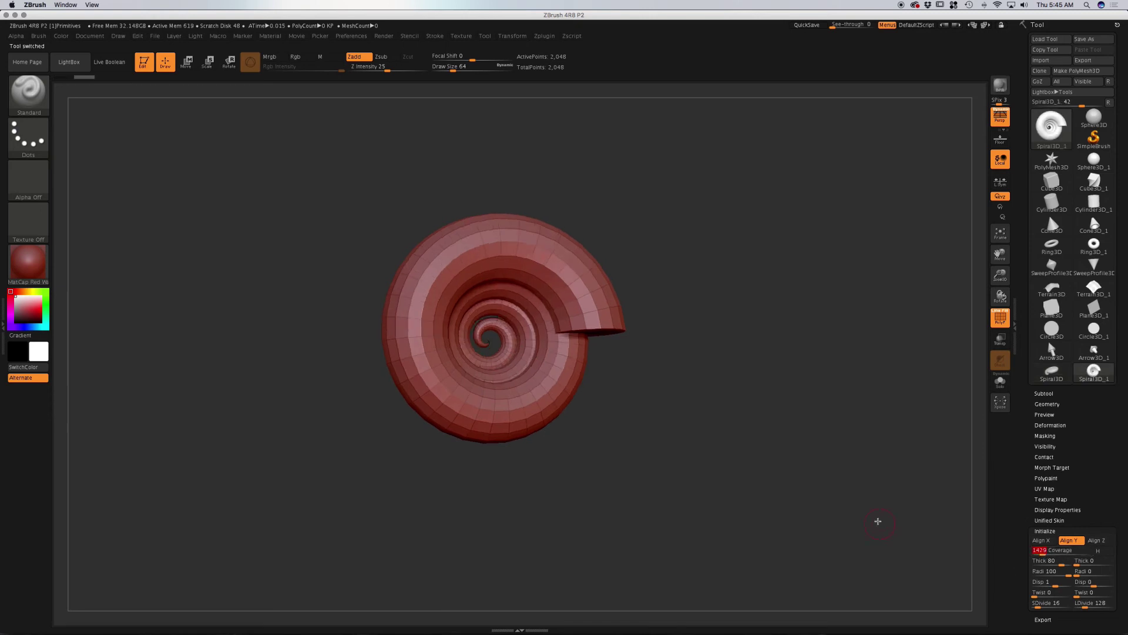
pyautogui.moveTo(760, 428); pyautogui.dragTo(706, 448)
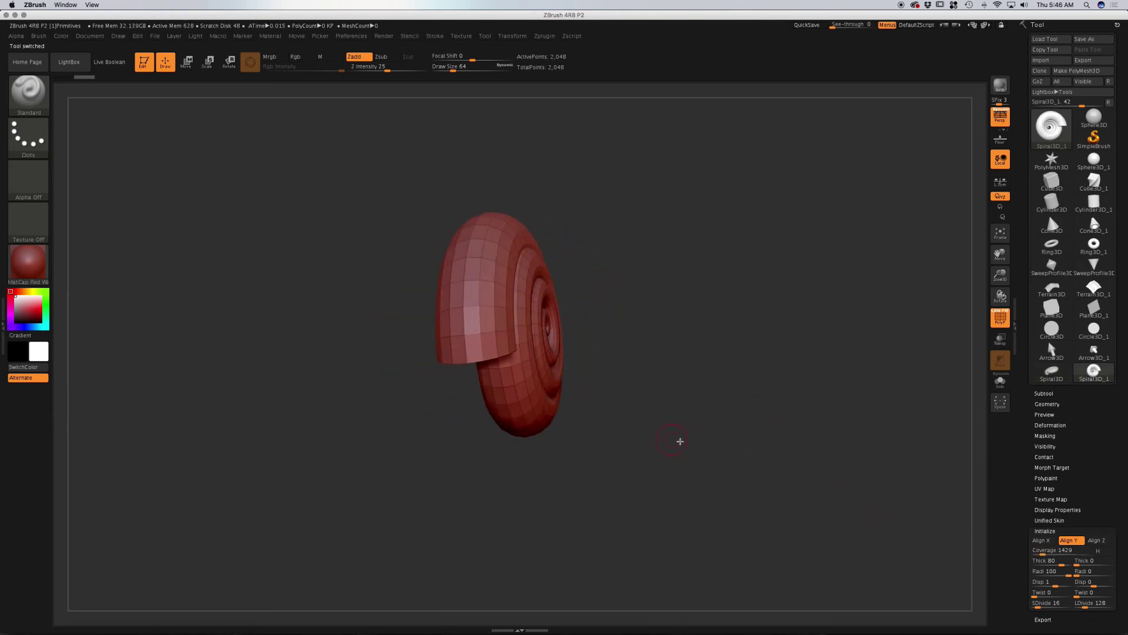
pyautogui.moveTo(1061, 564)
pyautogui.mouseDown()
pyautogui.moveTo(1112, 564)
pyautogui.moveTo(1066, 577)
pyautogui.mouseUp()
pyautogui.moveTo(1084, 577); pyautogui.dragTo(1088, 608)
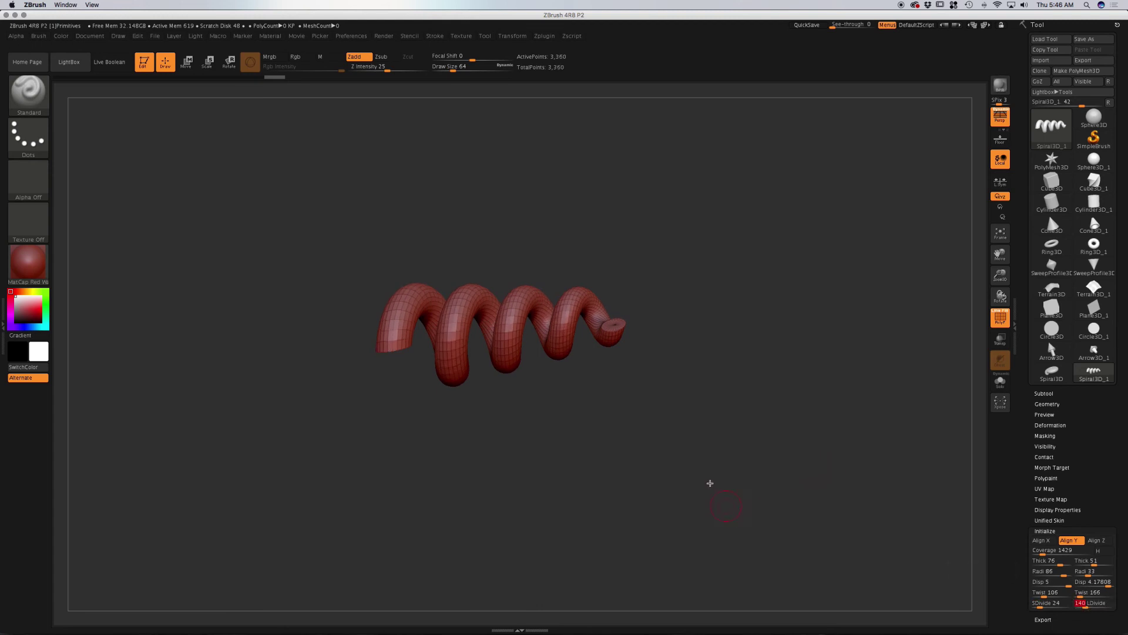
pyautogui.moveTo(635, 378)
pyautogui.mouseDown()
pyautogui.moveTo(627, 425)
pyautogui.moveTo(594, 292)
pyautogui.moveTo(625, 323)
pyautogui.moveTo(644, 306)
pyautogui.moveTo(614, 378)
pyautogui.moveTo(619, 329)
pyautogui.moveTo(617, 365)
pyautogui.moveTo(622, 344)
pyautogui.mouseUp()
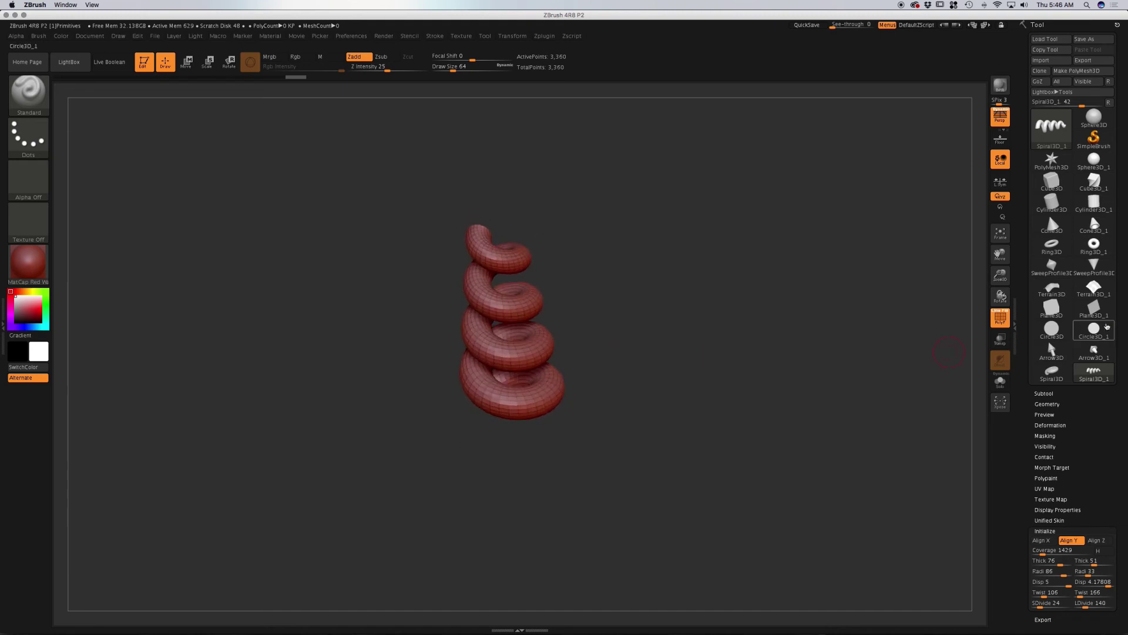
pyautogui.click(1039, 128)
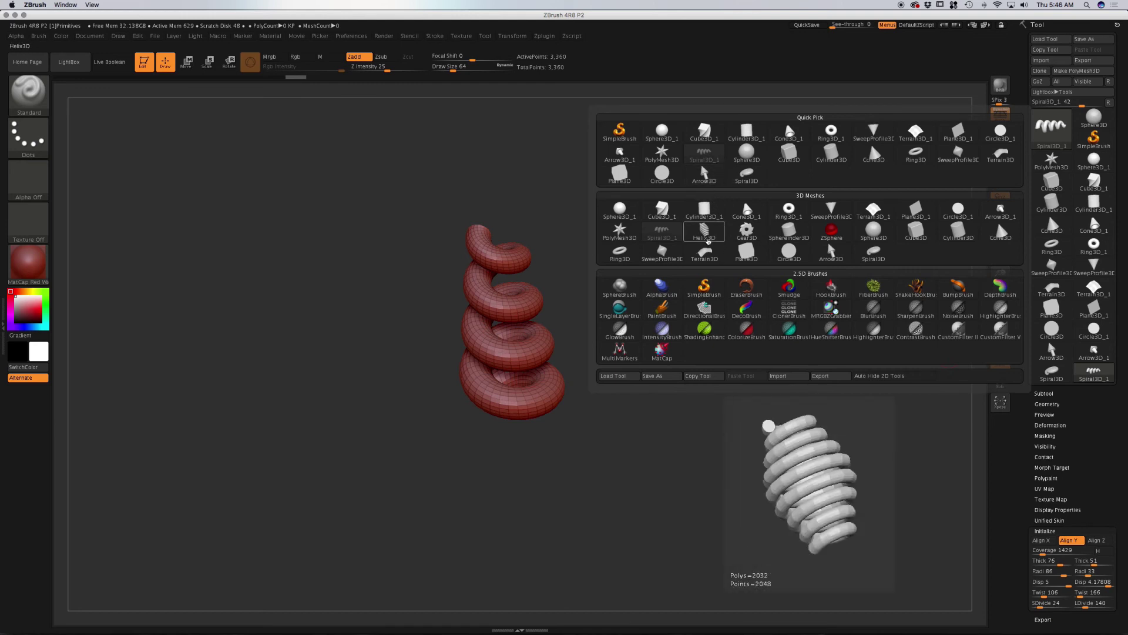
# Step: Load Helix3D, tilt it diagonally, and lower Coverage to 5.95238 for fewer coils
pyautogui.click(708, 238)
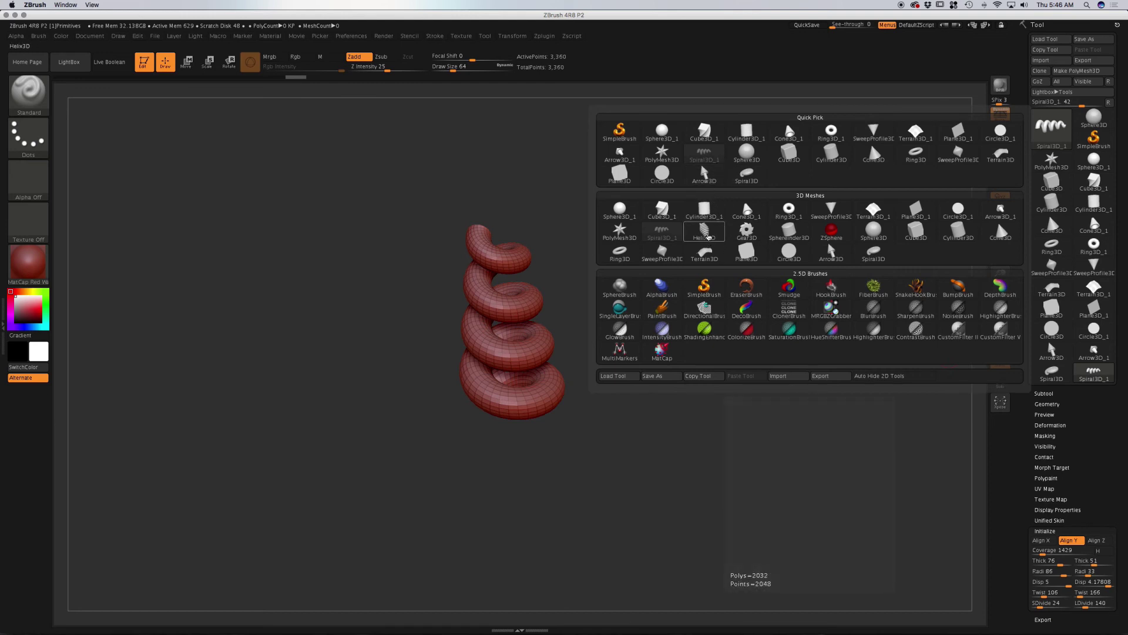
pyautogui.moveTo(713, 260)
pyautogui.mouseDown()
pyautogui.moveTo(658, 330)
pyautogui.moveTo(612, 245)
pyautogui.moveTo(692, 266)
pyautogui.mouseUp()
pyautogui.moveTo(616, 375); pyautogui.dragTo(580, 338)
pyautogui.moveTo(1116, 530); pyautogui.dragTo(1112, 395)
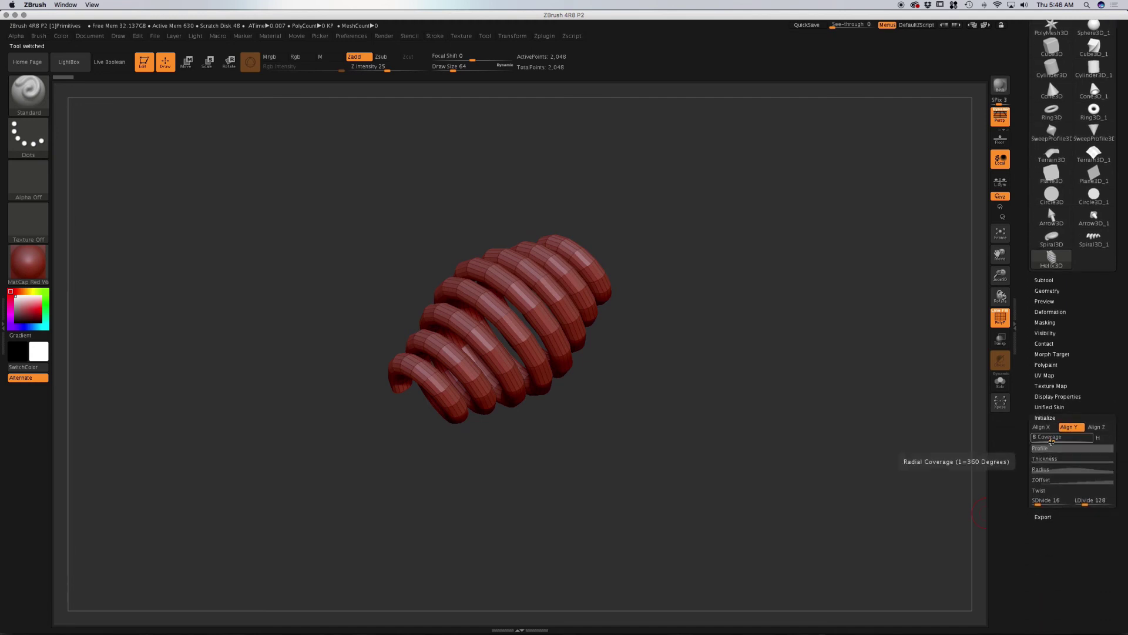
pyautogui.moveTo(1054, 437); pyautogui.dragTo(1049, 444)
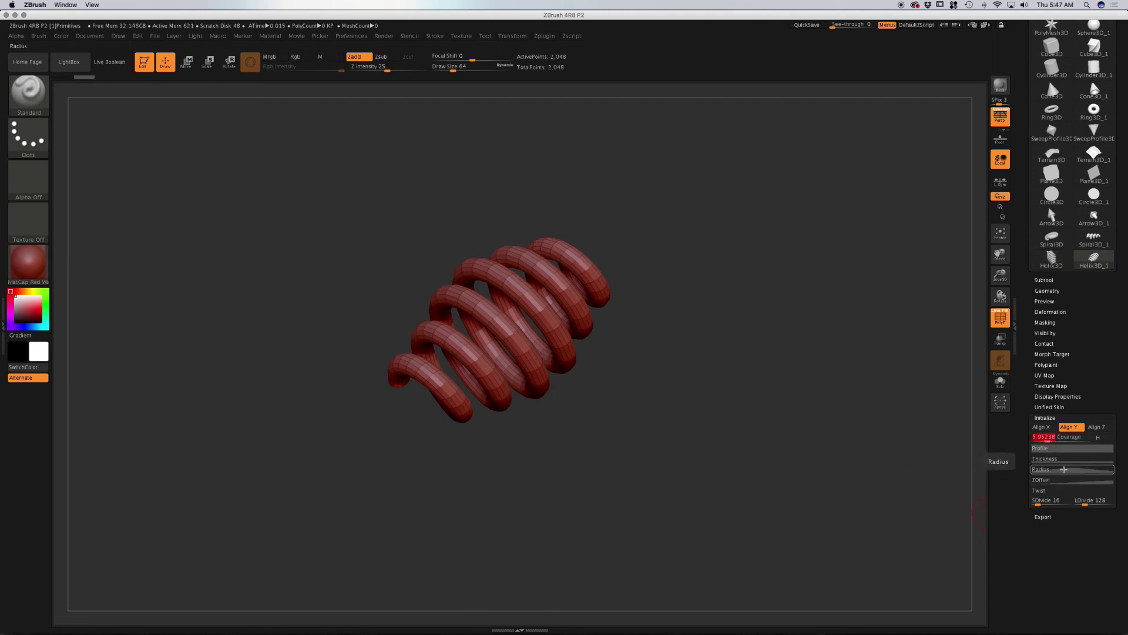
# Step: Lower the Thickness curve to taper the tube and shrink the middle coils' Radius curve
pyautogui.click(1063, 450)
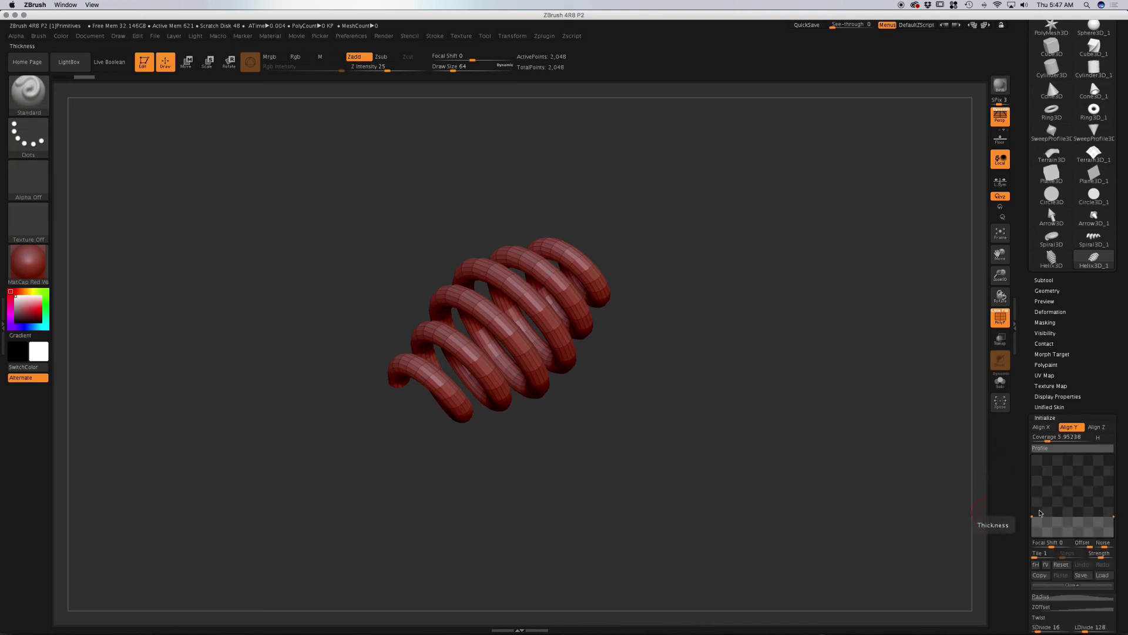
pyautogui.moveTo(1034, 518)
pyautogui.mouseDown()
pyautogui.moveTo(1036, 529)
pyautogui.moveTo(1033, 502)
pyautogui.mouseUp()
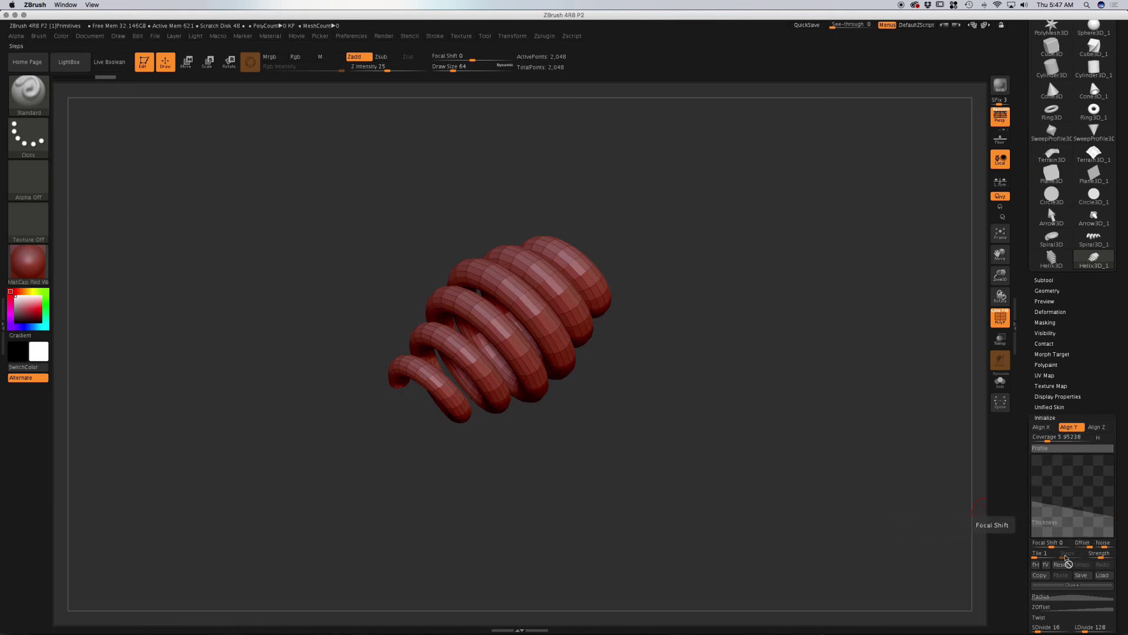
pyautogui.click(1070, 586)
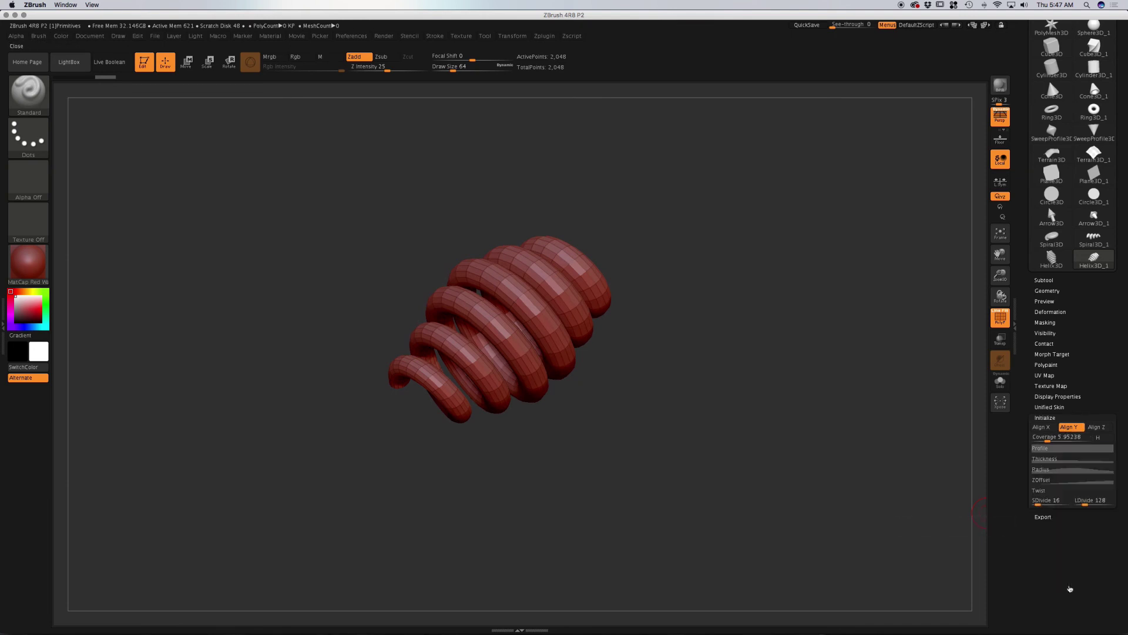
pyautogui.click(1064, 470)
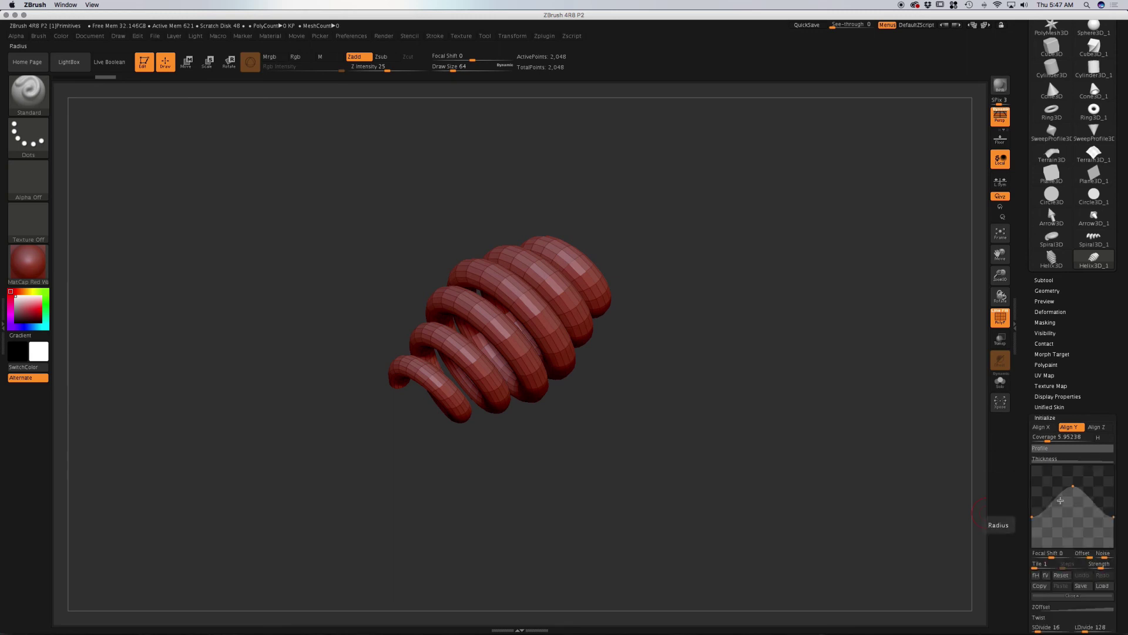
pyautogui.moveTo(1074, 485)
pyautogui.mouseDown()
pyautogui.moveTo(1072, 550)
pyautogui.moveTo(1075, 487)
pyautogui.mouseUp()
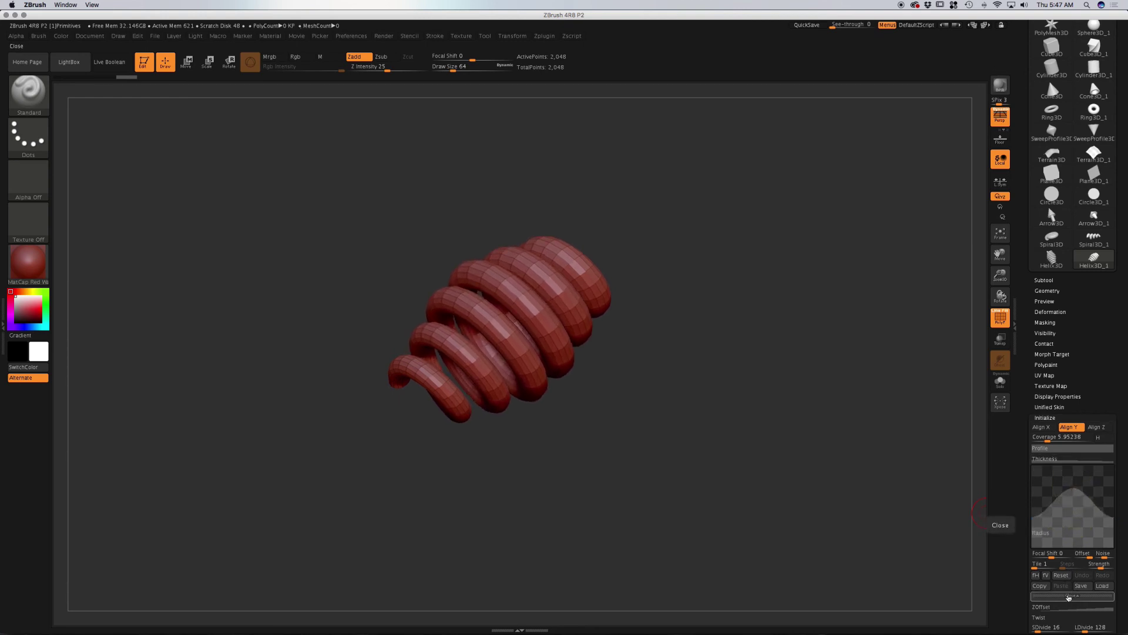
pyautogui.click(1069, 597)
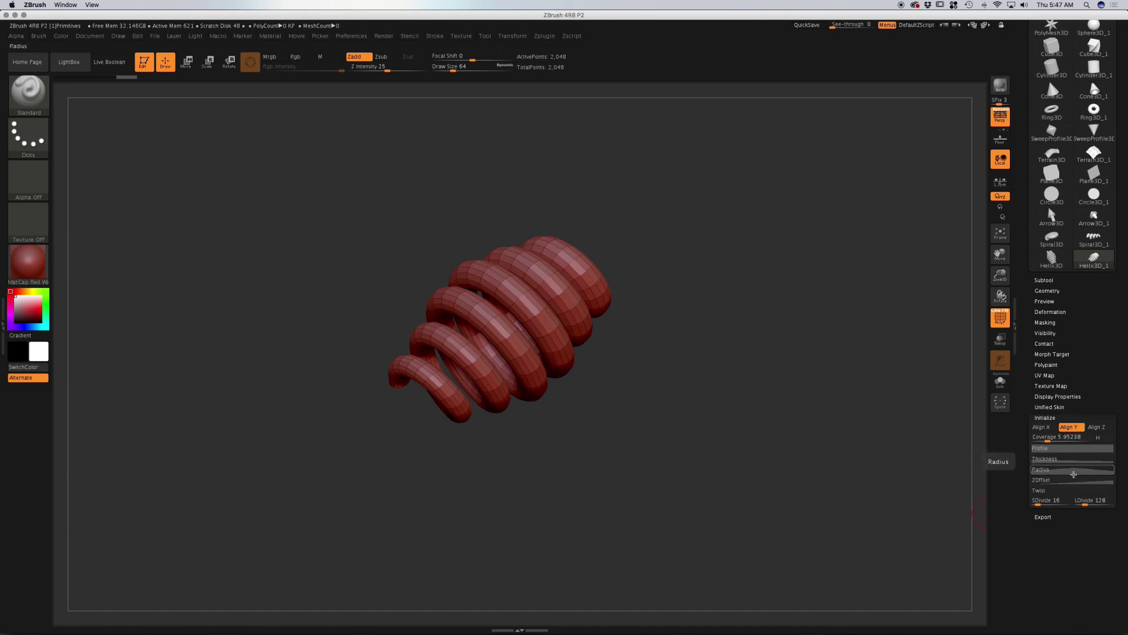
# Step: Push the Twist curve's Focal Shift to -100
pyautogui.click(1044, 491)
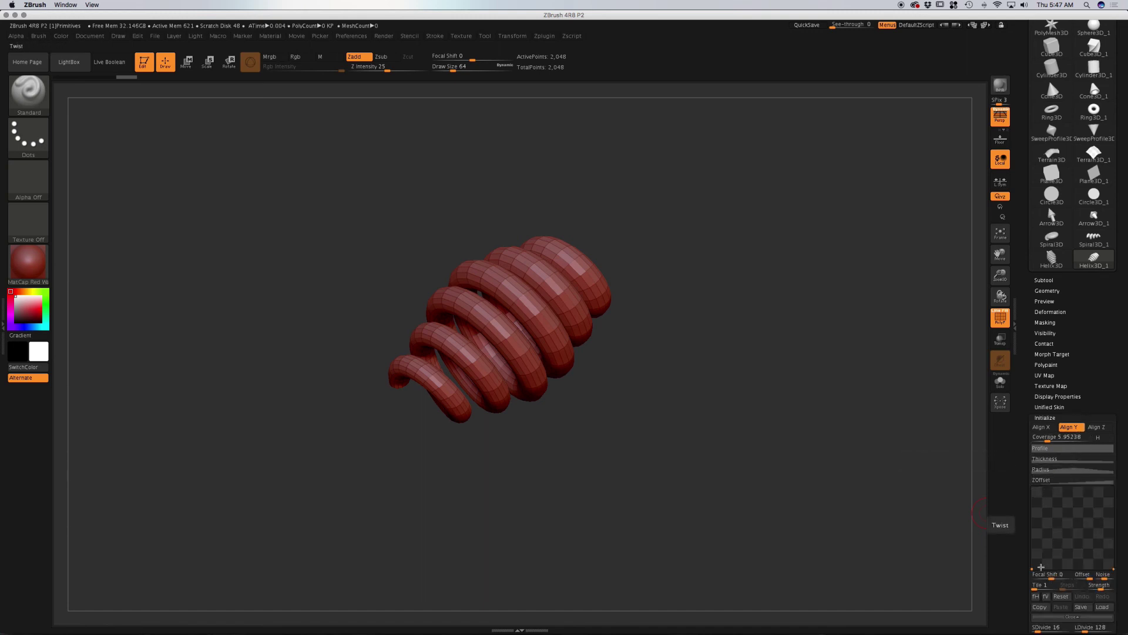
pyautogui.click(1040, 573)
pyautogui.moveTo(1039, 570); pyautogui.dragTo(1042, 563)
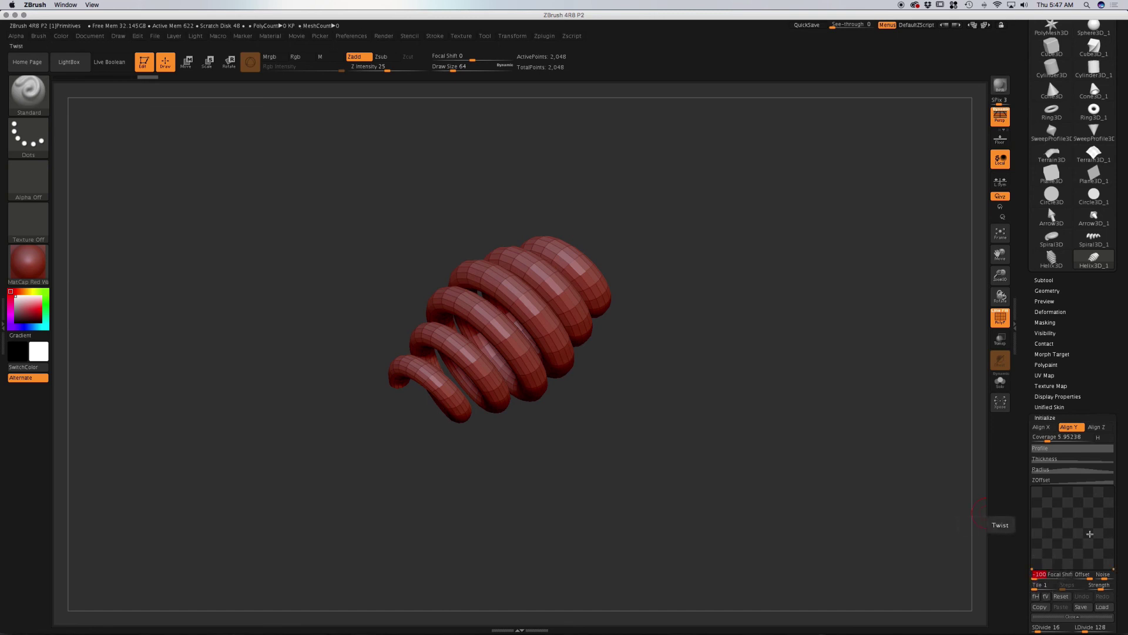
pyautogui.scroll(-5, 1124, 550)
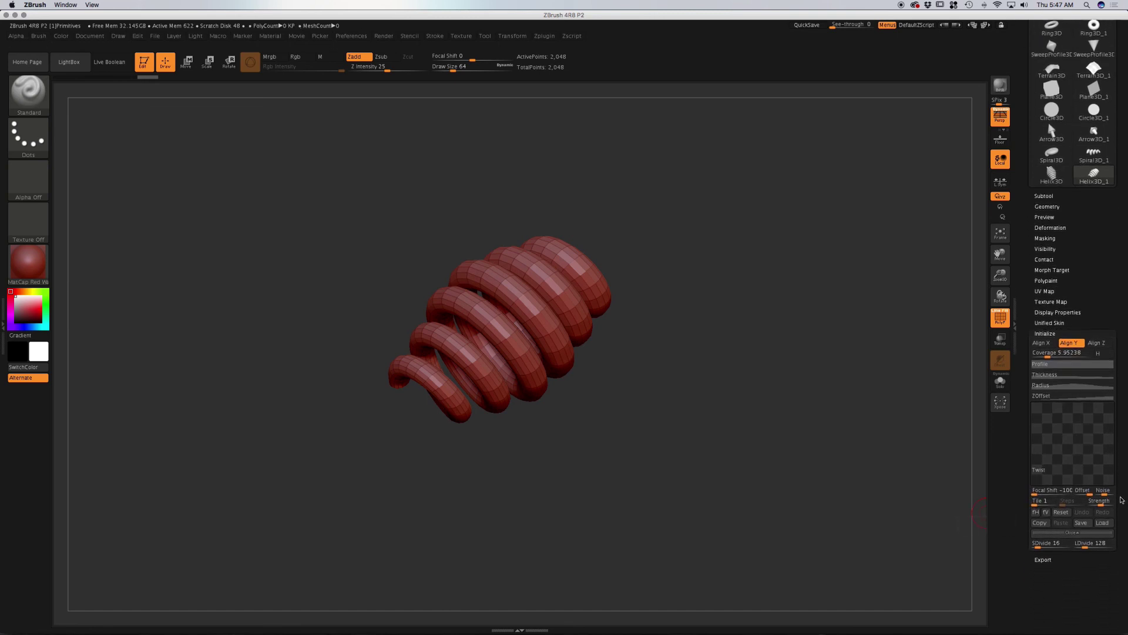
pyautogui.click(1076, 483)
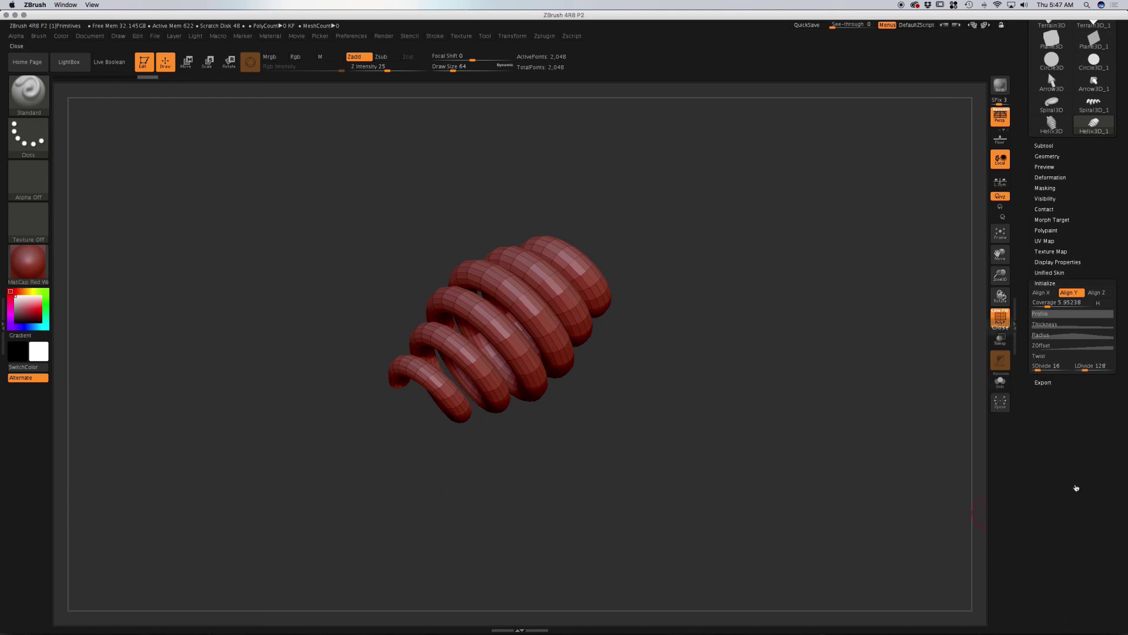
# Step: Raise the helix subdivisions to SDivide 22 and LDivide 284 (6,248 points)
pyautogui.click(1044, 369)
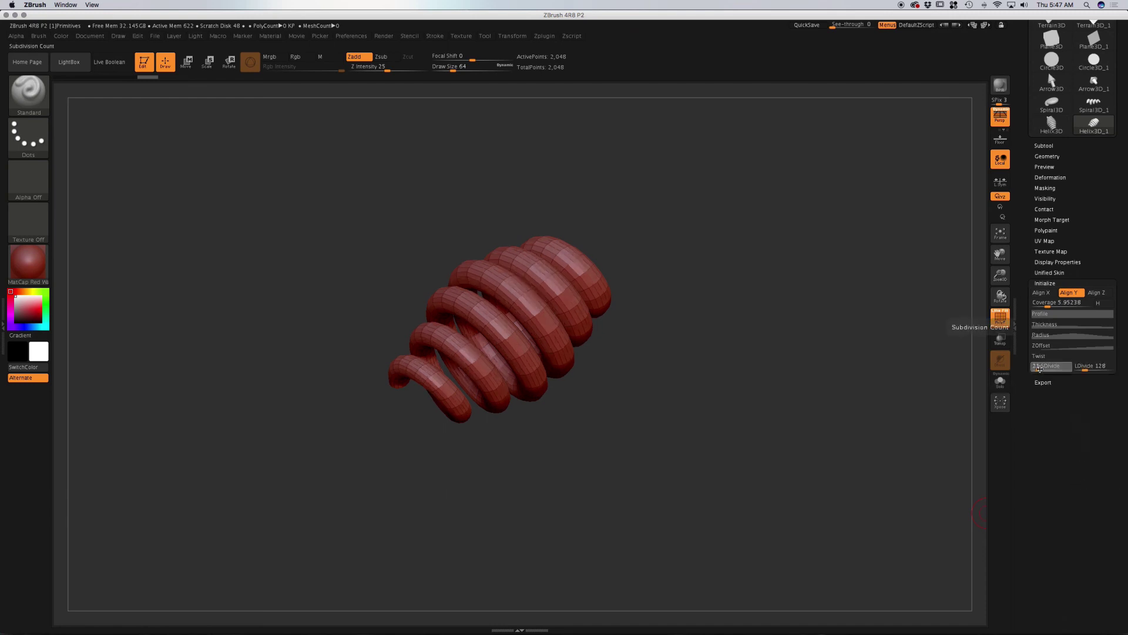
pyautogui.moveTo(1044, 368); pyautogui.dragTo(1091, 370)
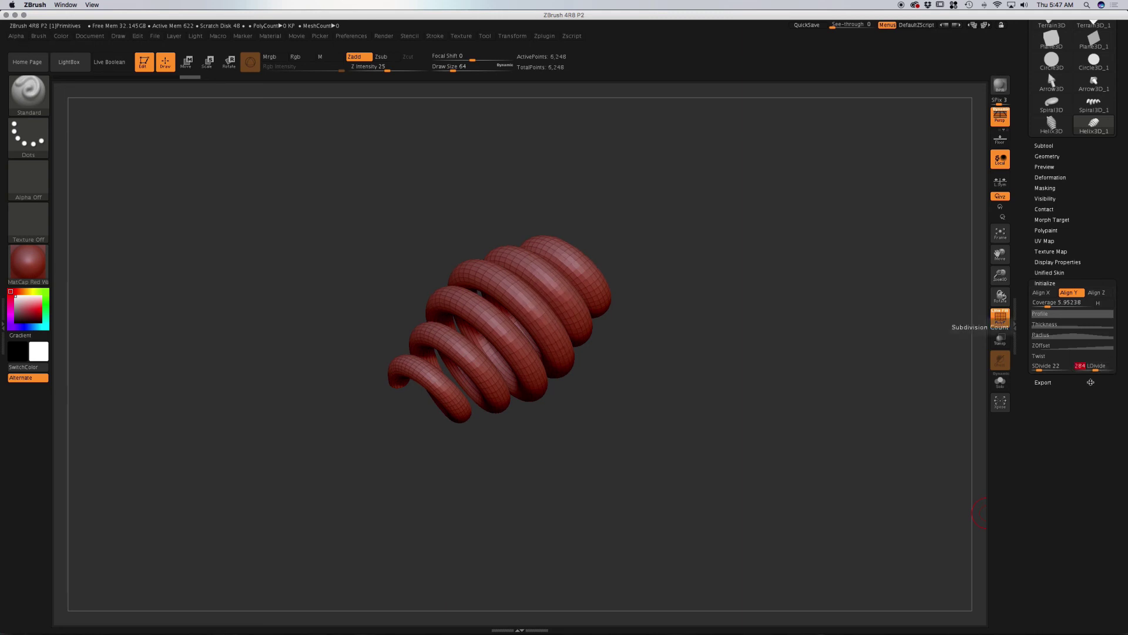
pyautogui.moveTo(1124, 208); pyautogui.dragTo(1112, 351)
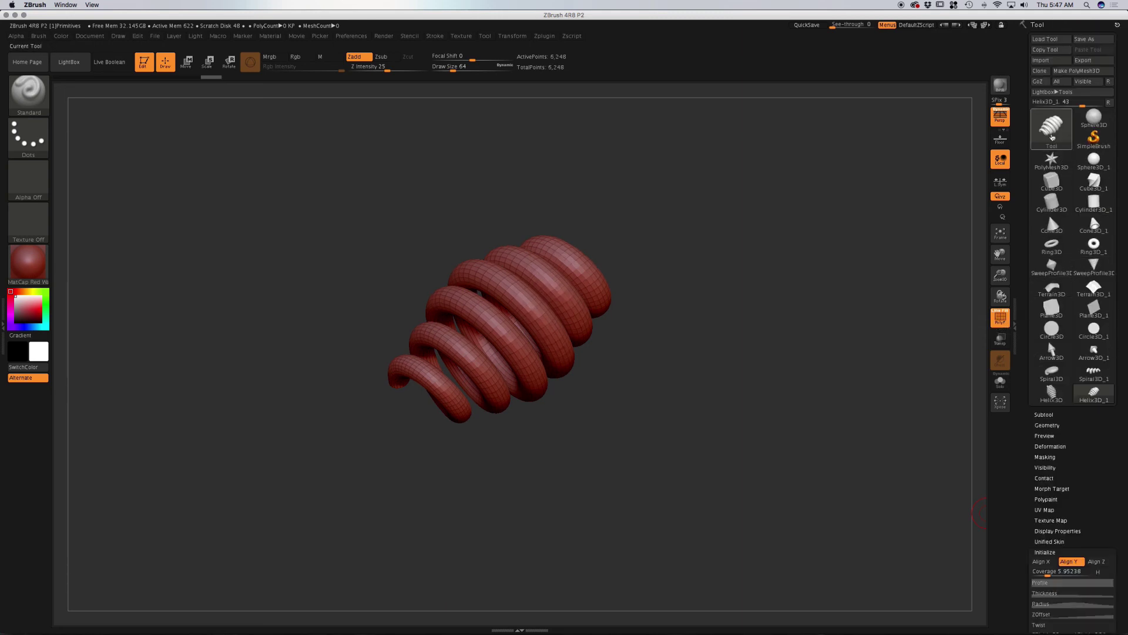
# Step: Load Gear3D, cut its Coverage to 319 degrees, then restore a full ring
pyautogui.click(1052, 137)
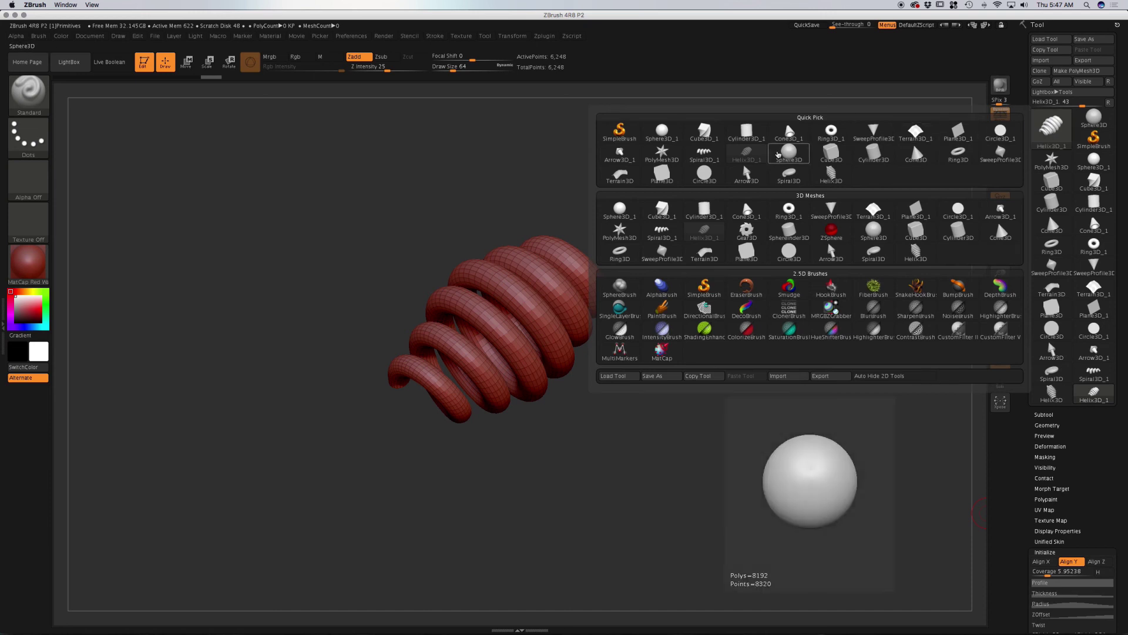
pyautogui.click(748, 234)
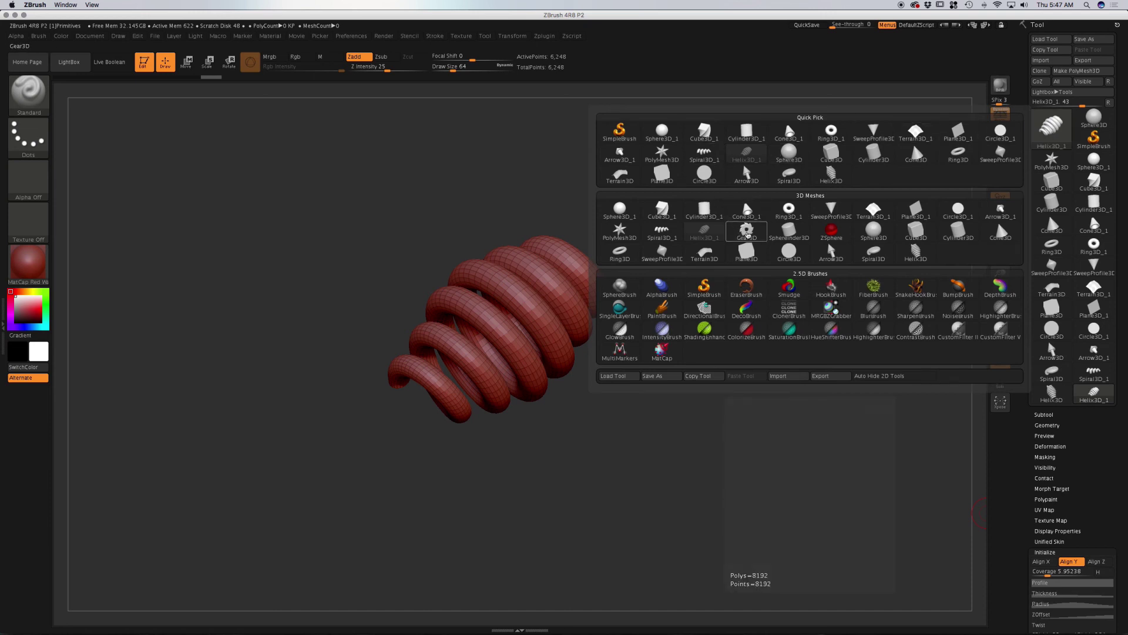
pyautogui.scroll(-5, 1114, 398)
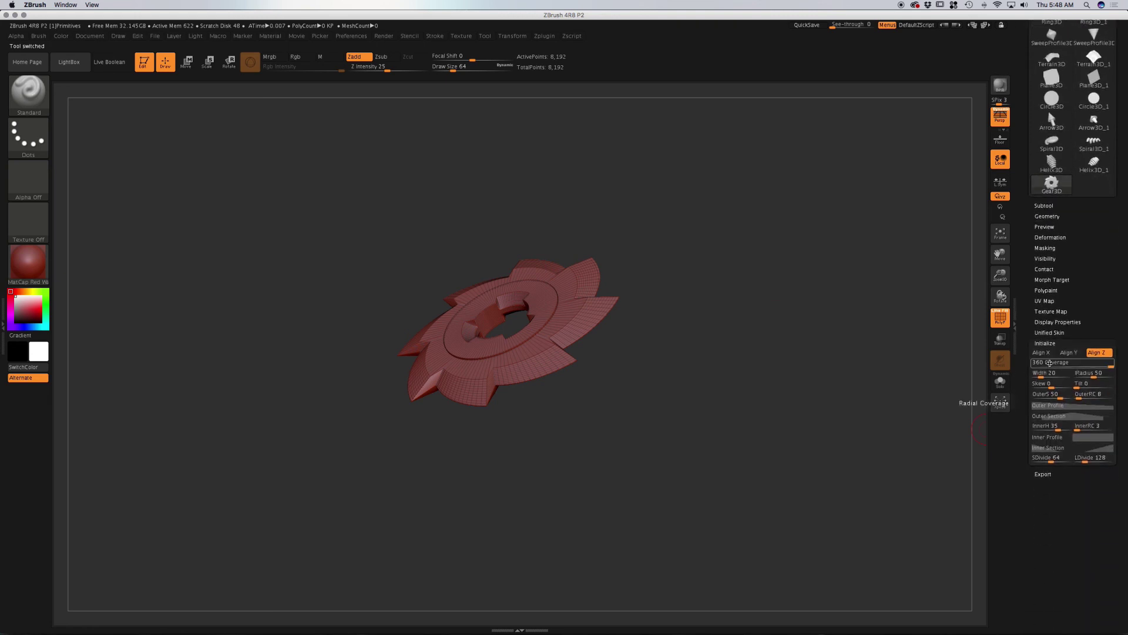
pyautogui.moveTo(1110, 367); pyautogui.dragTo(1102, 367)
pyautogui.keyDown('shift'); pyautogui.moveTo(705, 305); pyautogui.dragTo(719, 364); pyautogui.keyUp('shift')
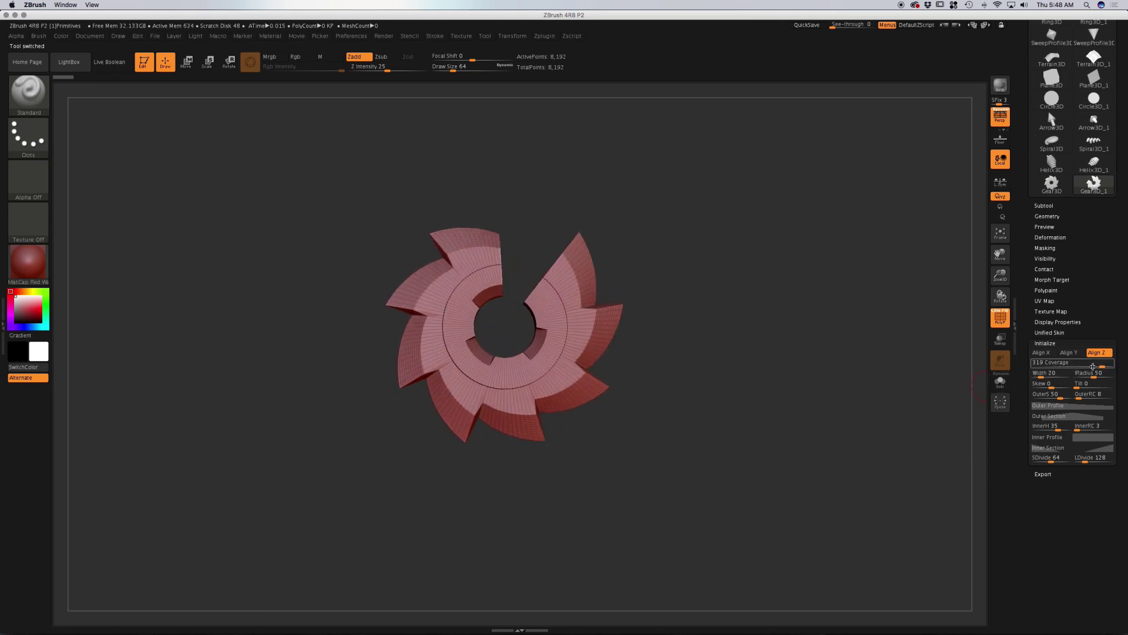
pyautogui.moveTo(1101, 367); pyautogui.dragTo(1125, 368)
# Step: Try a wider gear, smaller inner hole, blade tilt and many inner teeth, then reload default Gear3D
pyautogui.moveTo(1043, 377); pyautogui.dragTo(1058, 377)
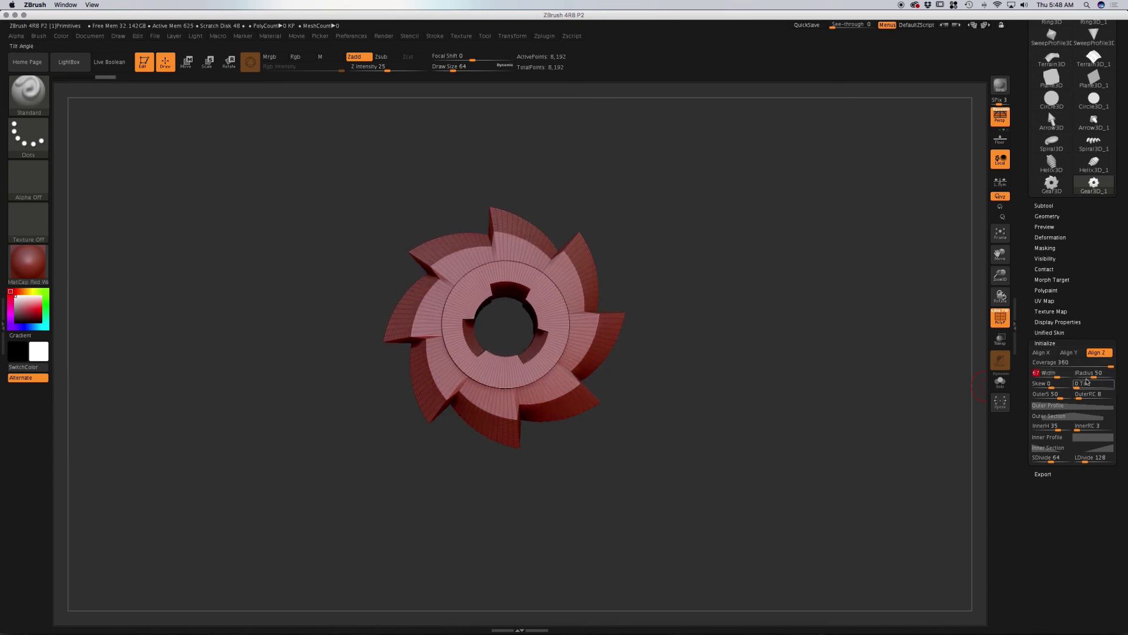
pyautogui.moveTo(1095, 379)
pyautogui.mouseDown()
pyautogui.moveTo(1042, 389)
pyautogui.moveTo(1084, 387)
pyautogui.mouseUp()
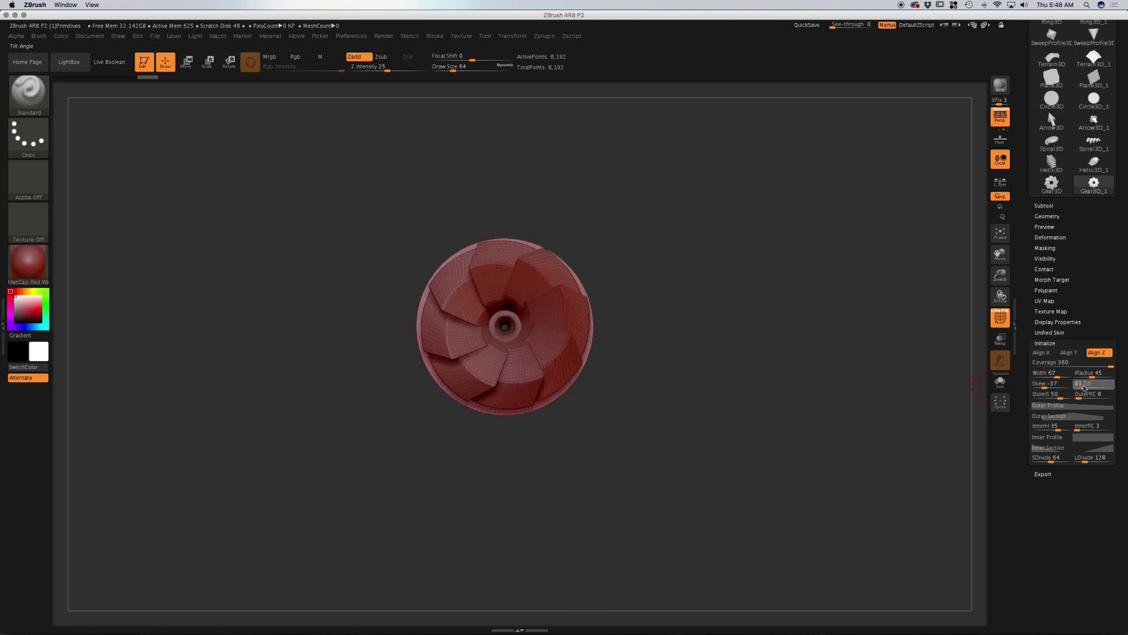
pyautogui.moveTo(1082, 387); pyautogui.dragTo(1060, 431)
pyautogui.moveTo(1083, 430); pyautogui.dragTo(1085, 429)
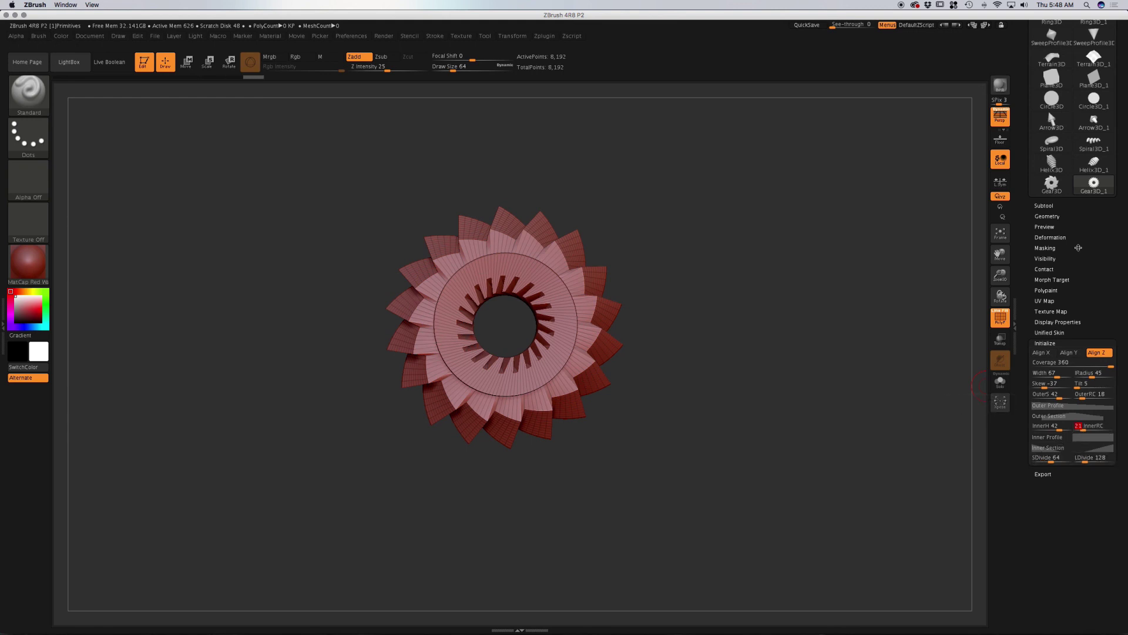
pyautogui.click(1052, 184)
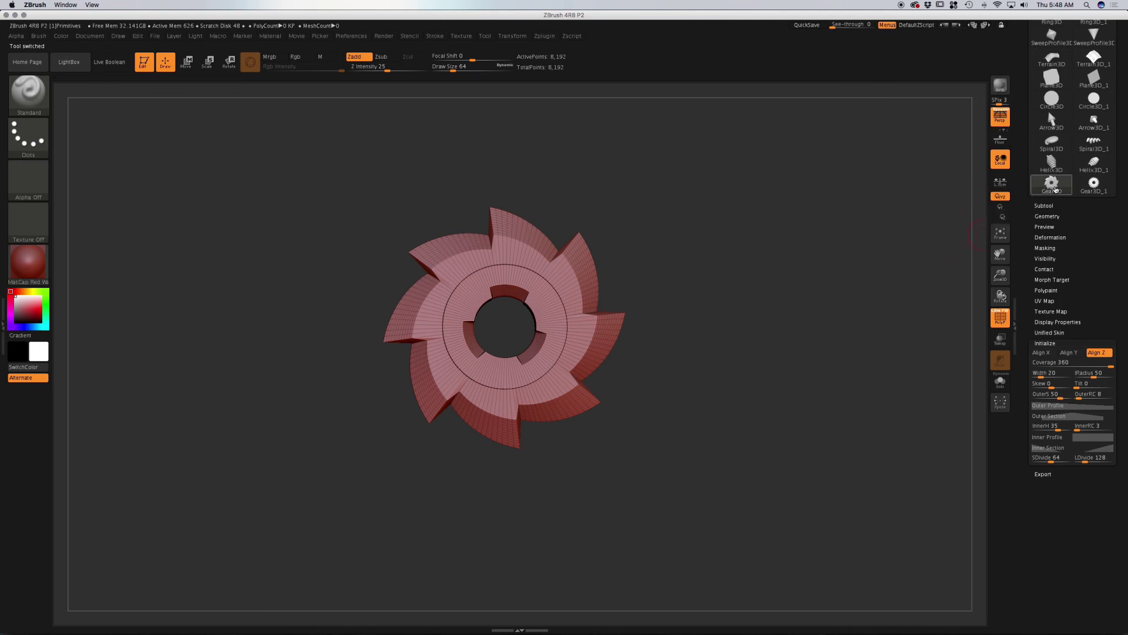
pyautogui.click(1051, 183)
pyautogui.moveTo(734, 302); pyautogui.dragTo(664, 332)
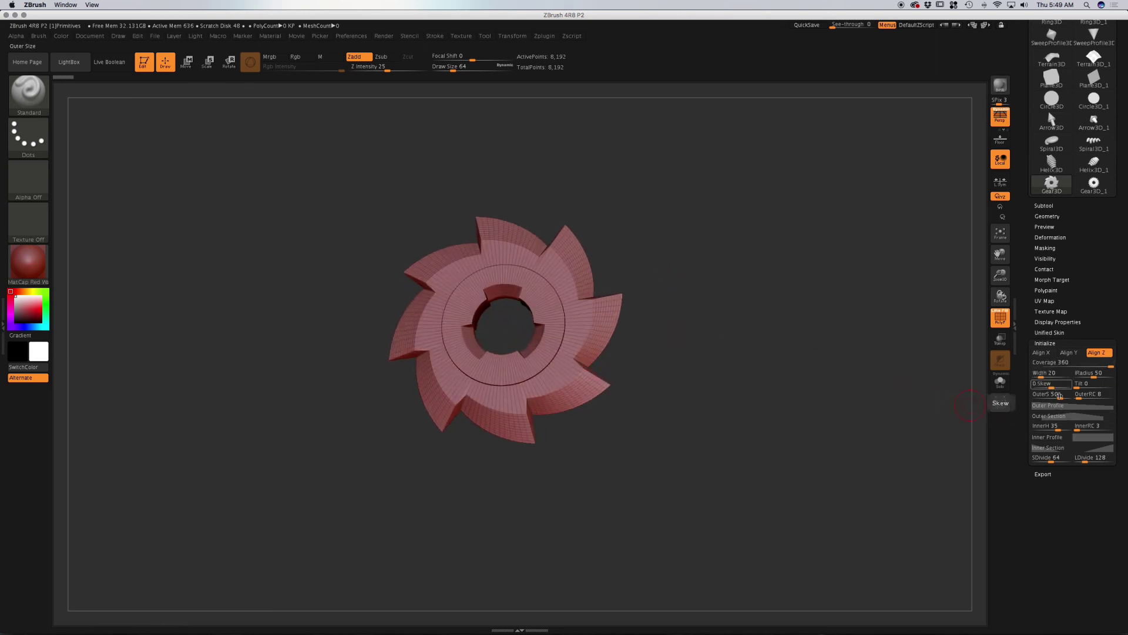
pyautogui.moveTo(735, 257); pyautogui.dragTo(735, 284)
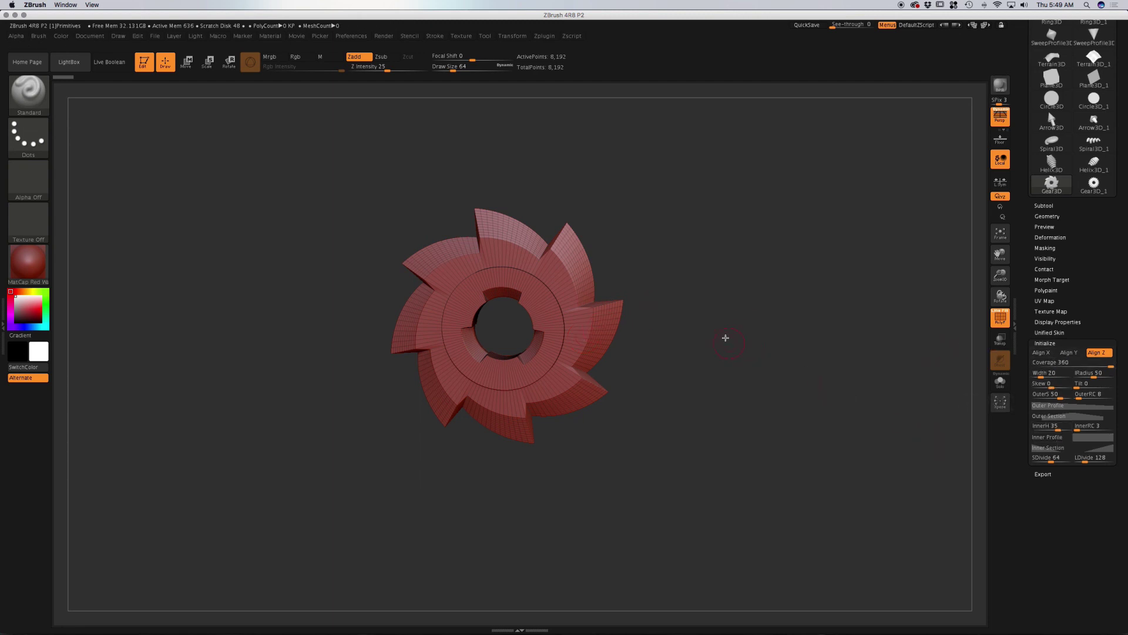
pyautogui.moveTo(726, 336)
pyautogui.mouseDown()
pyautogui.moveTo(727, 352)
pyautogui.moveTo(705, 355)
pyautogui.moveTo(711, 368)
pyautogui.moveTo(708, 344)
pyautogui.mouseUp()
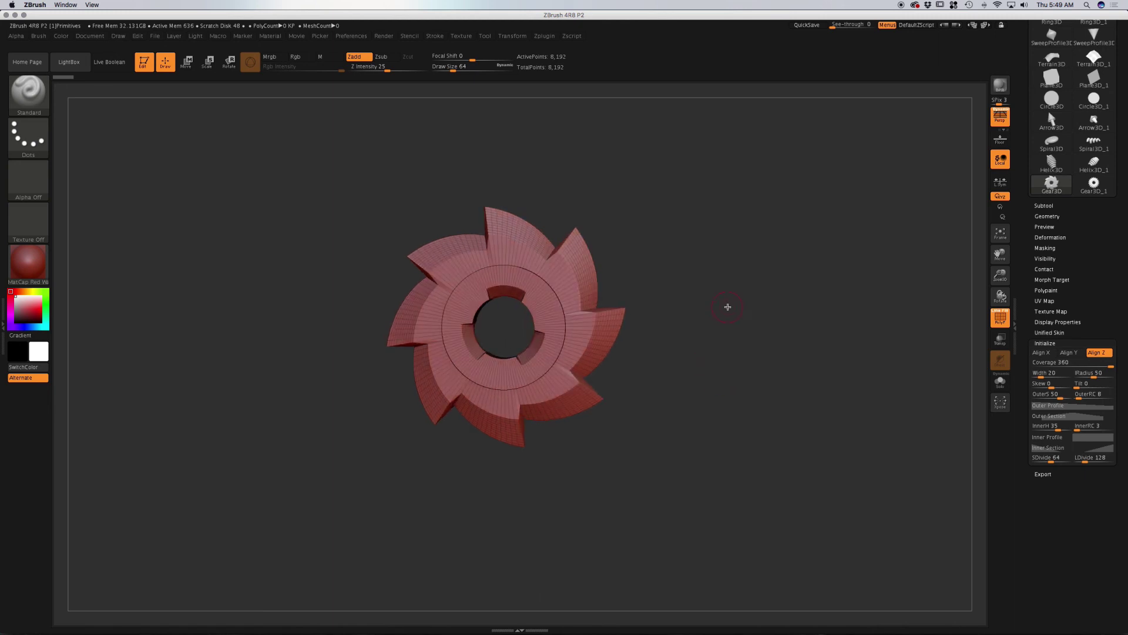
# Step: Open the Brush picker to show the 3D Sculpting Brushes over the skewed saw-blade gear
pyautogui.scroll(5, 1107, 258)
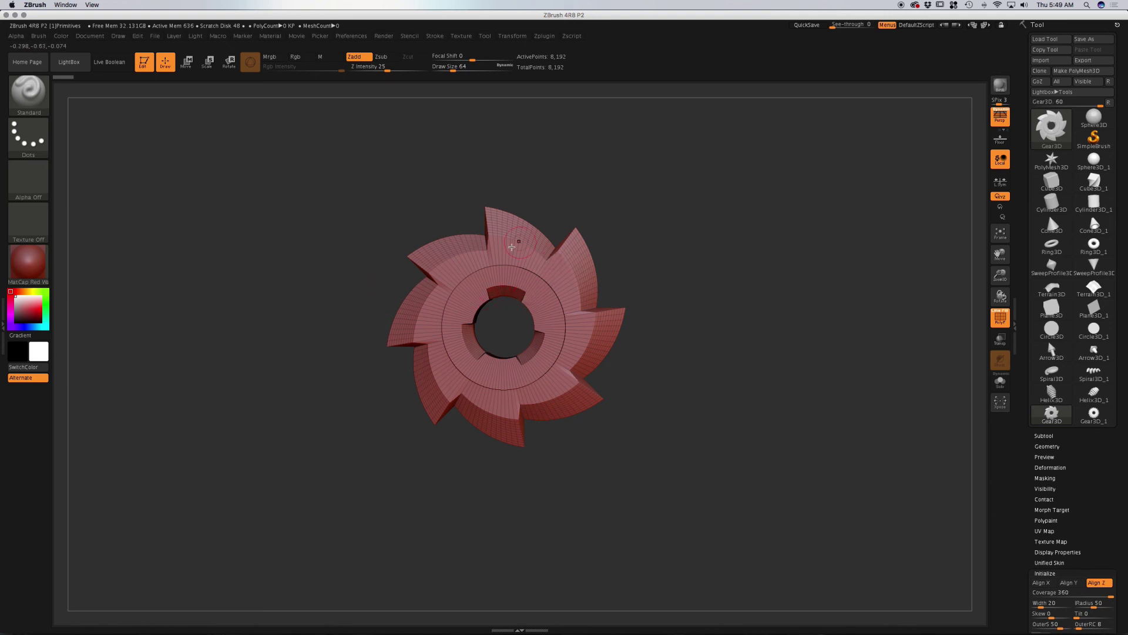
pyautogui.click(20, 94)
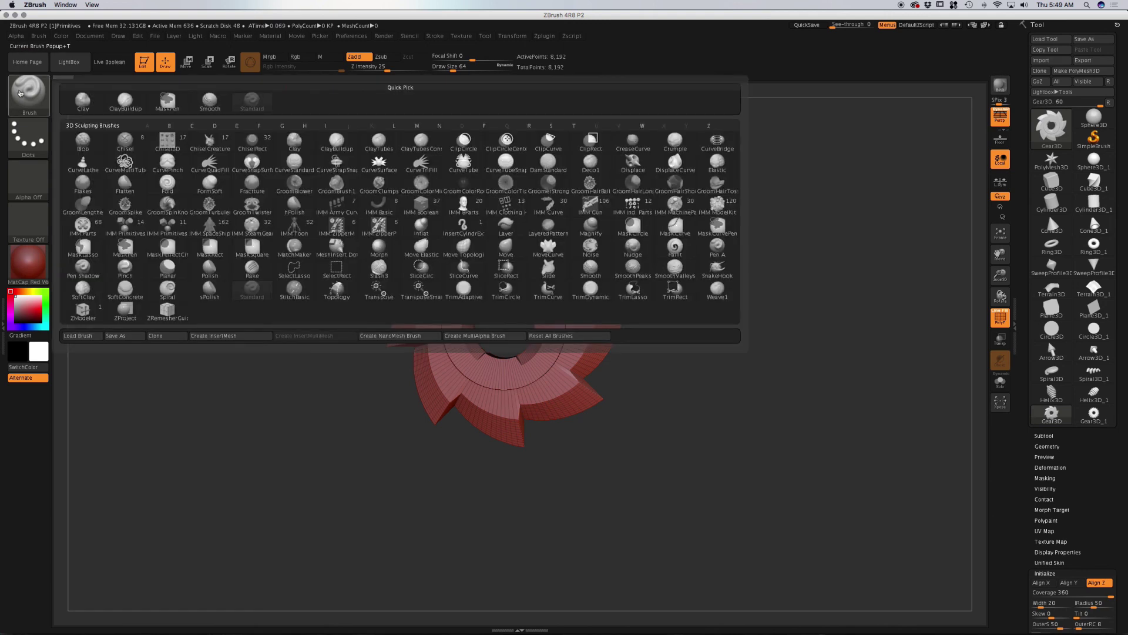